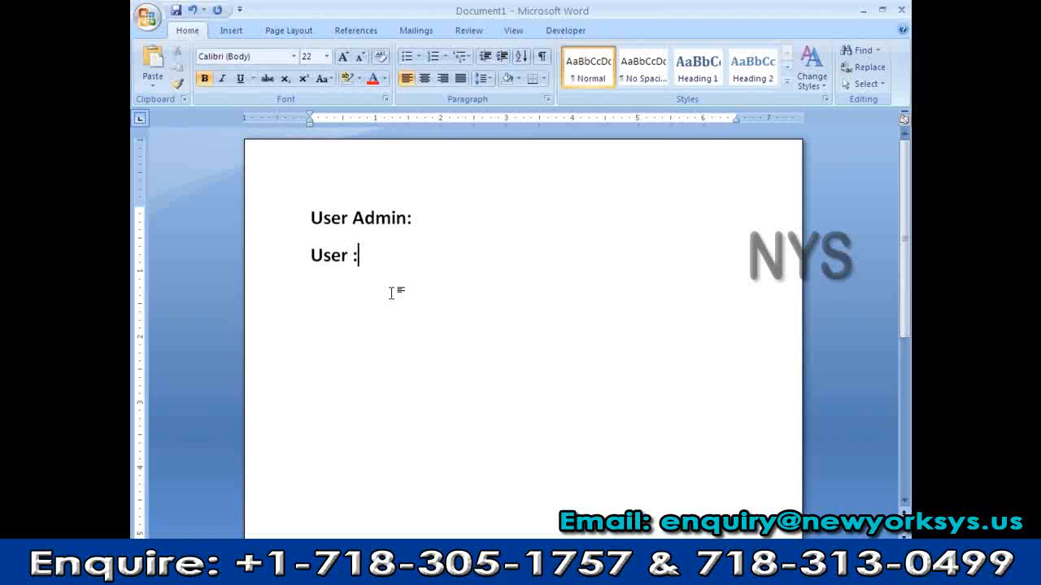
Add ' User Master Data-->' after 'User :' so AutoCorrect turns '-->' into an arrow
text(User)
text( M)
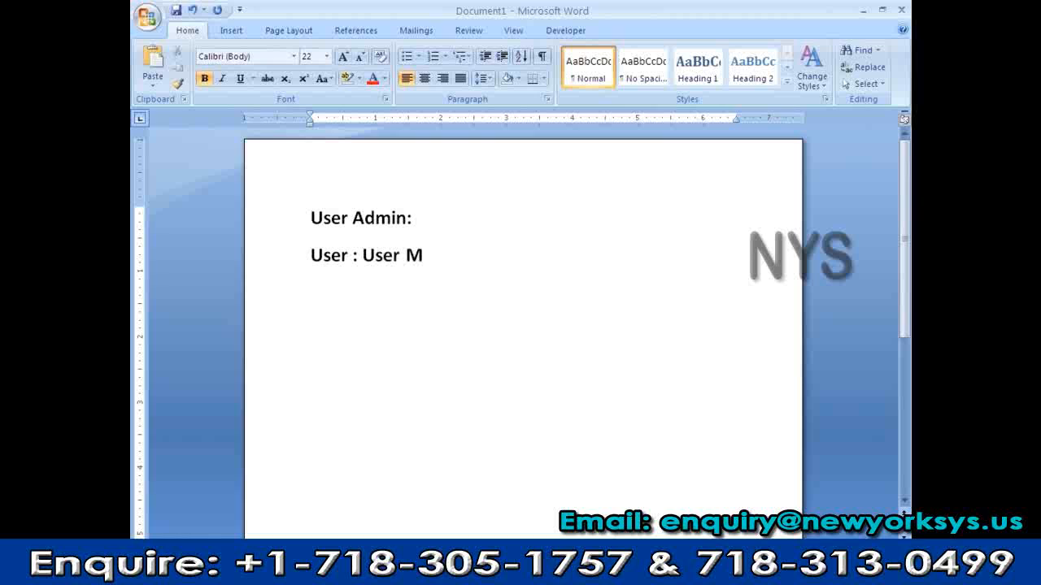
text(aster Data)
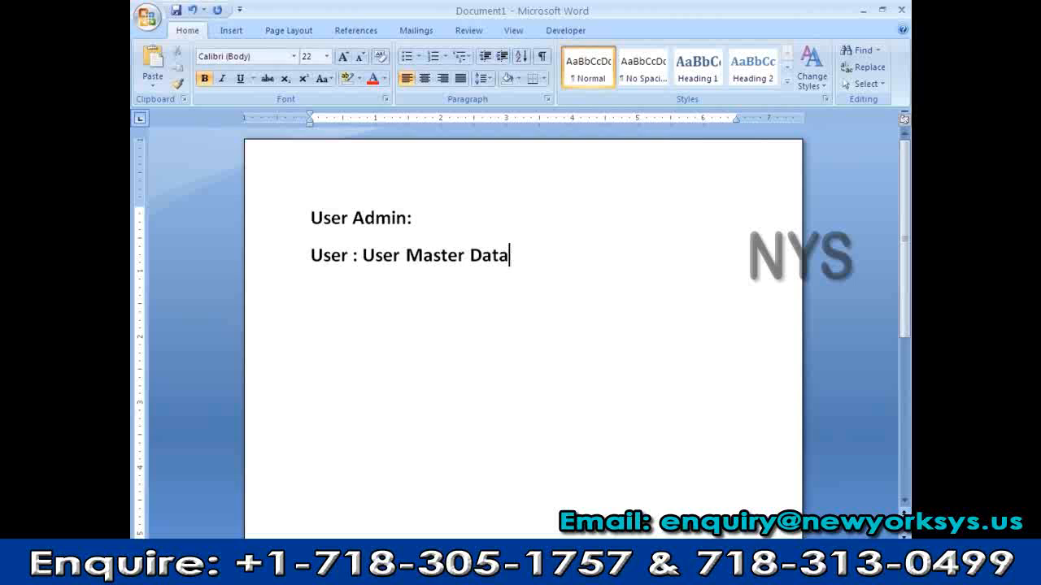
text(-->)
After the arrow, type 'name,address,logon,role and profile,personalized,groups', then start a new line and leave Word
text(naem)
key(BackSpace)
key(BackSpace)
key(BackSpace)
key(BackSpace)
text(name)
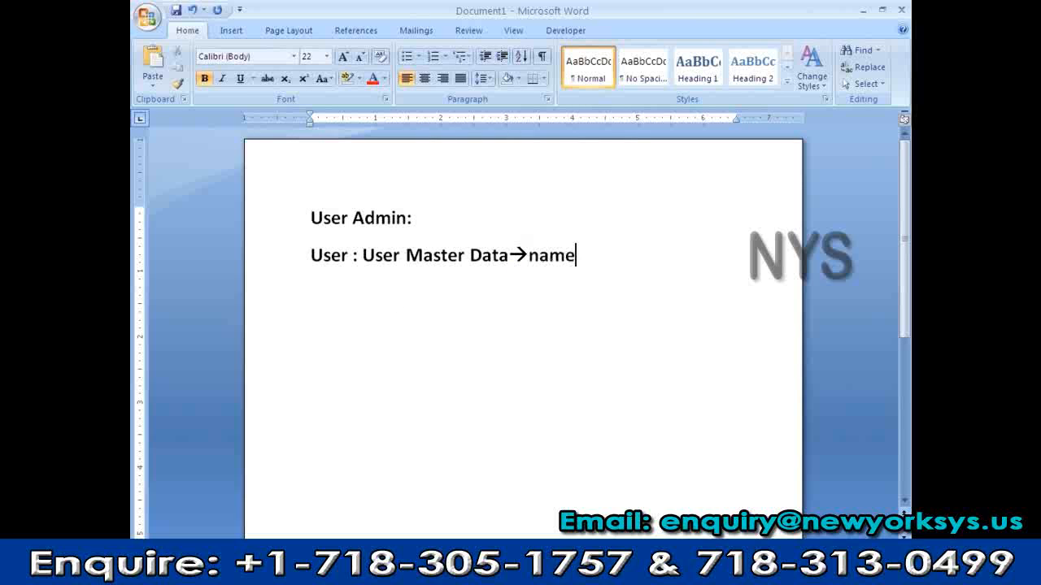
text(,addres)
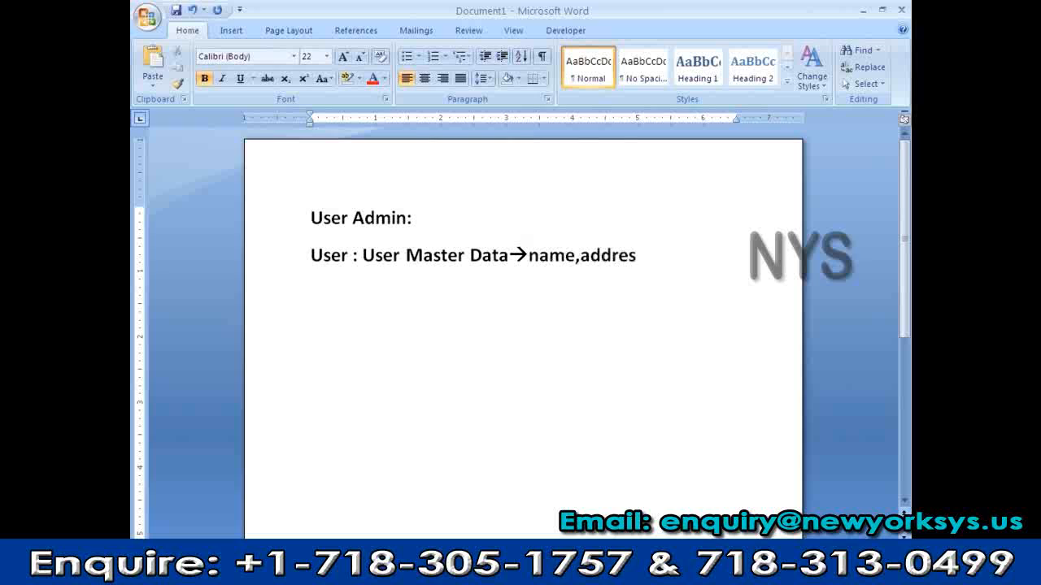
text(s,logon,)
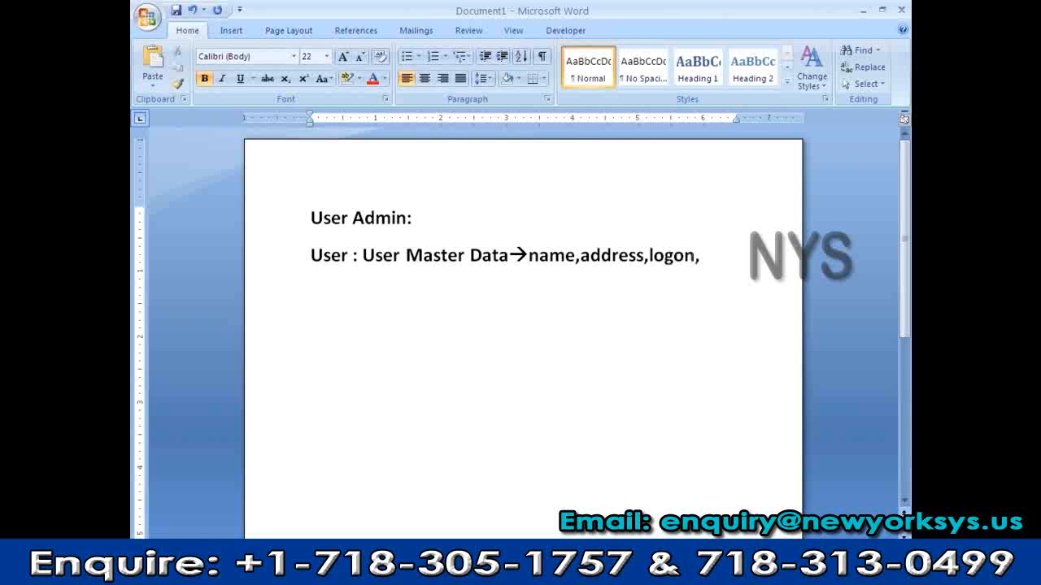
text(profi)
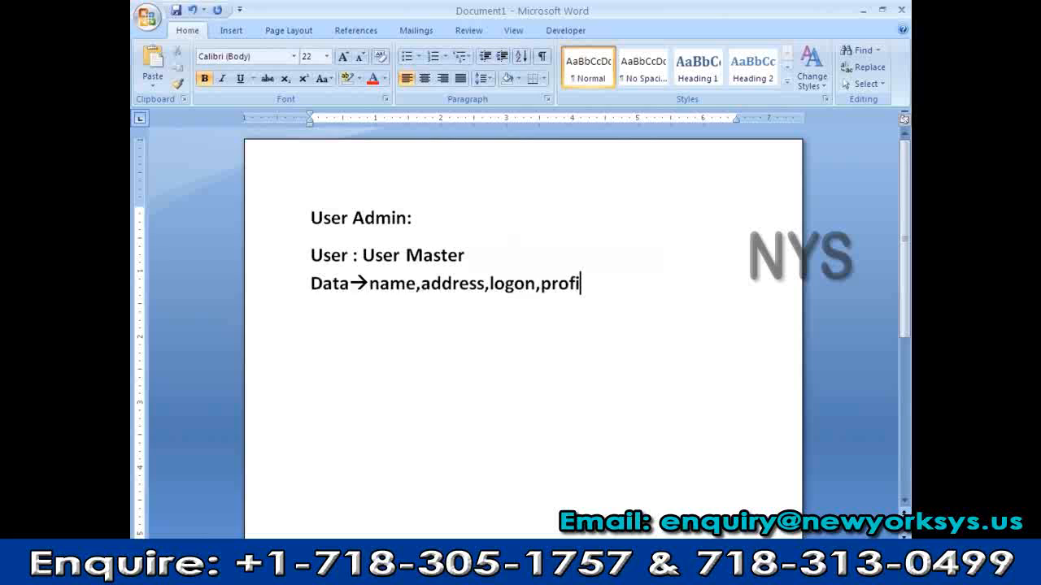
key(BackSpace)
key(BackSpace)
key(BackSpace)
key(BackSpace)
key(BackSpace)
text(ro)
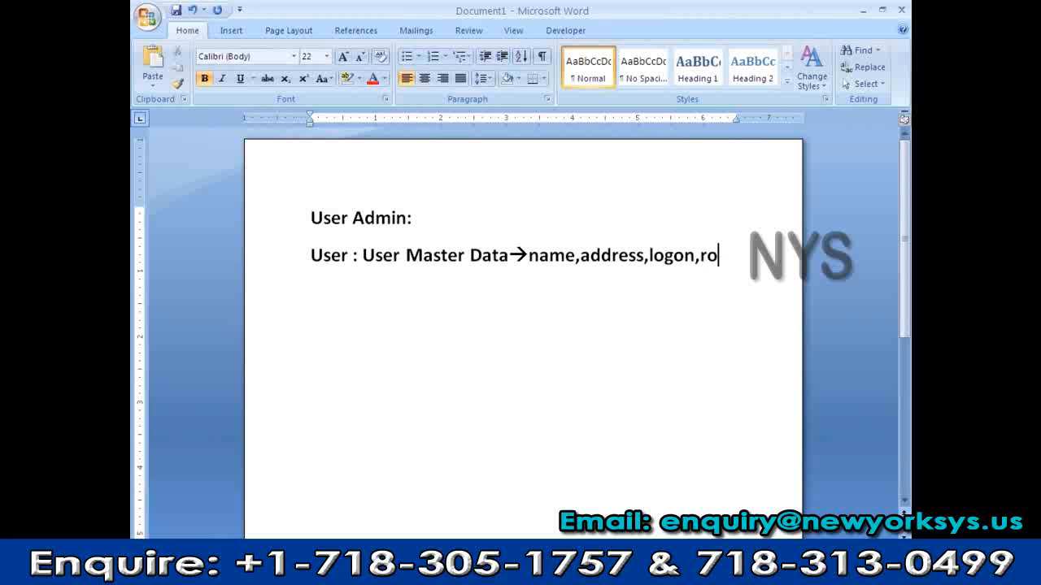
text(le and pro)
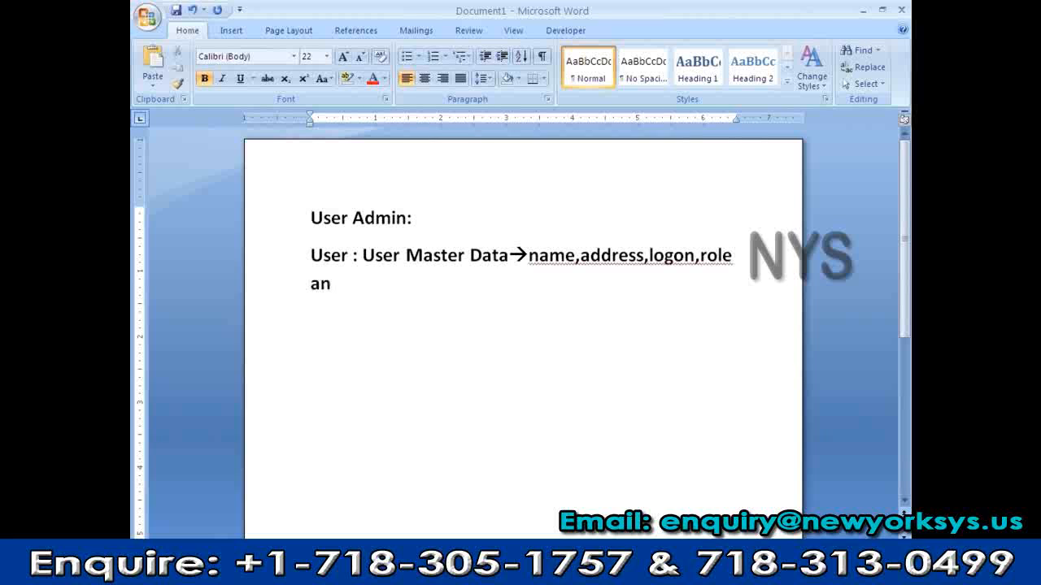
text(file)
key(BackSpace)
text(,person)
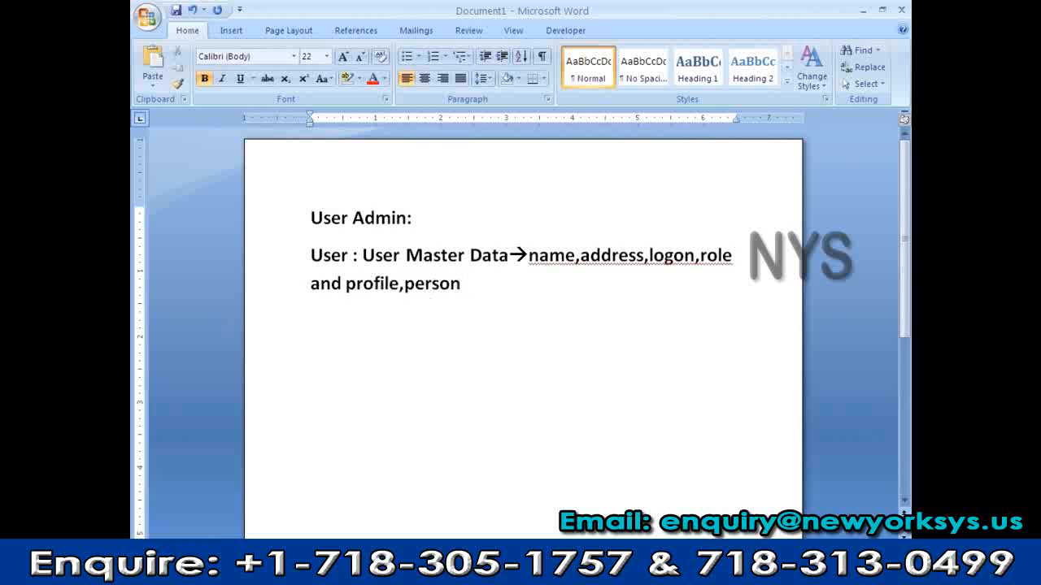
text(alized,groups)
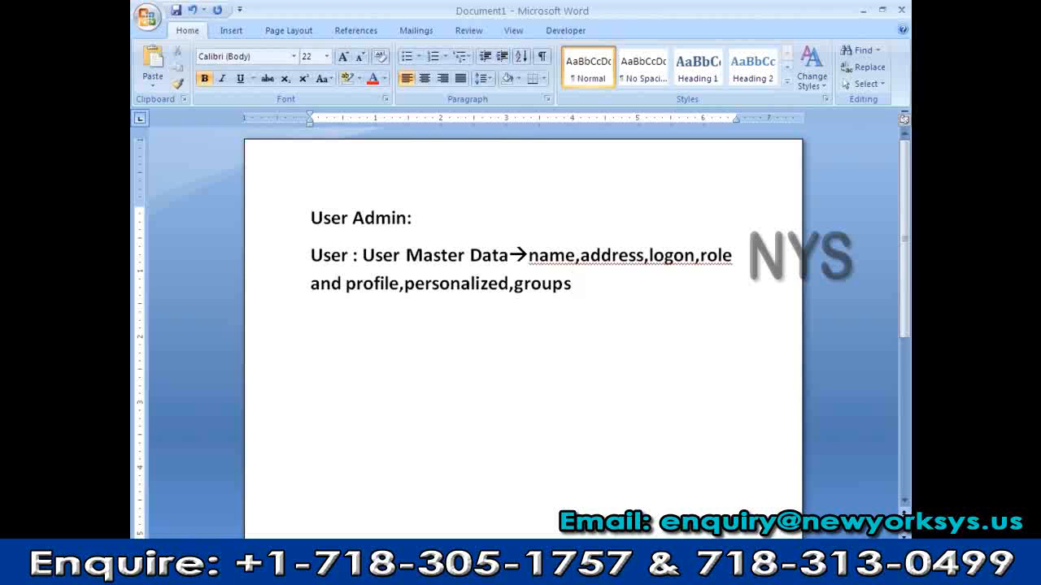
key(Return)
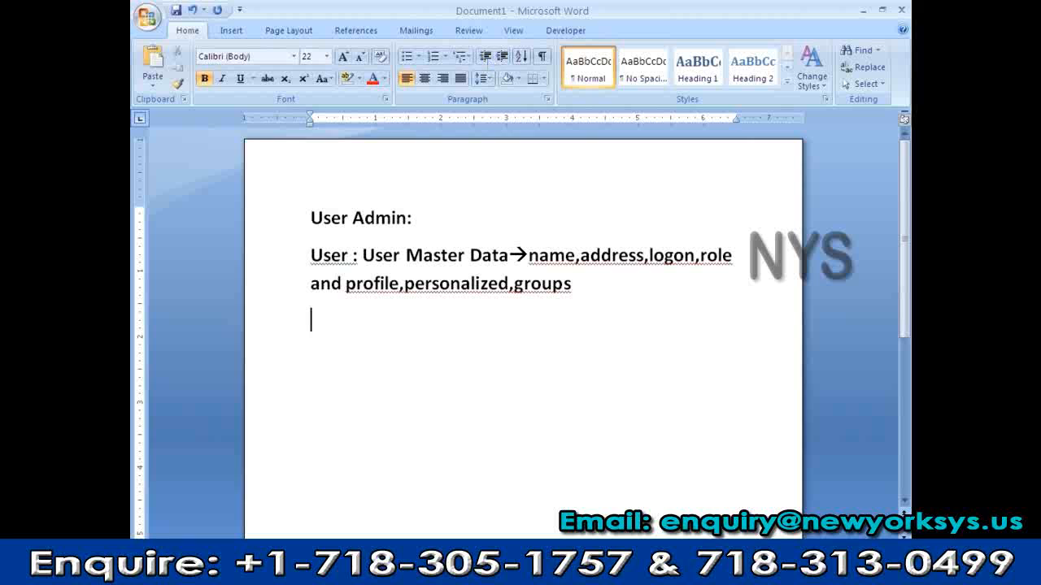
key(alt+Tab)
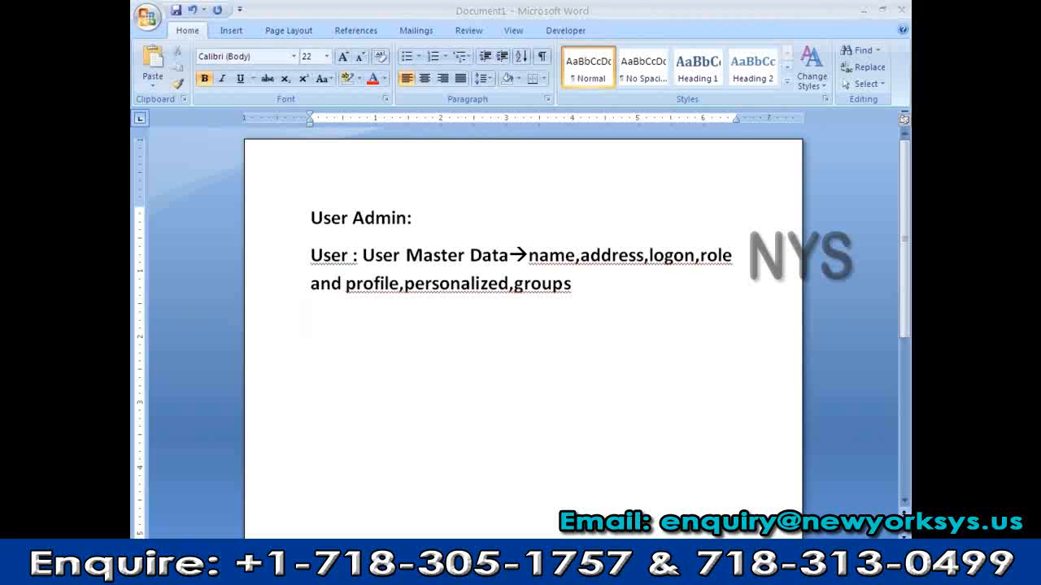
Connect to the partner computer with its TeamViewer password and launch SAP Management Console
key(super+d)
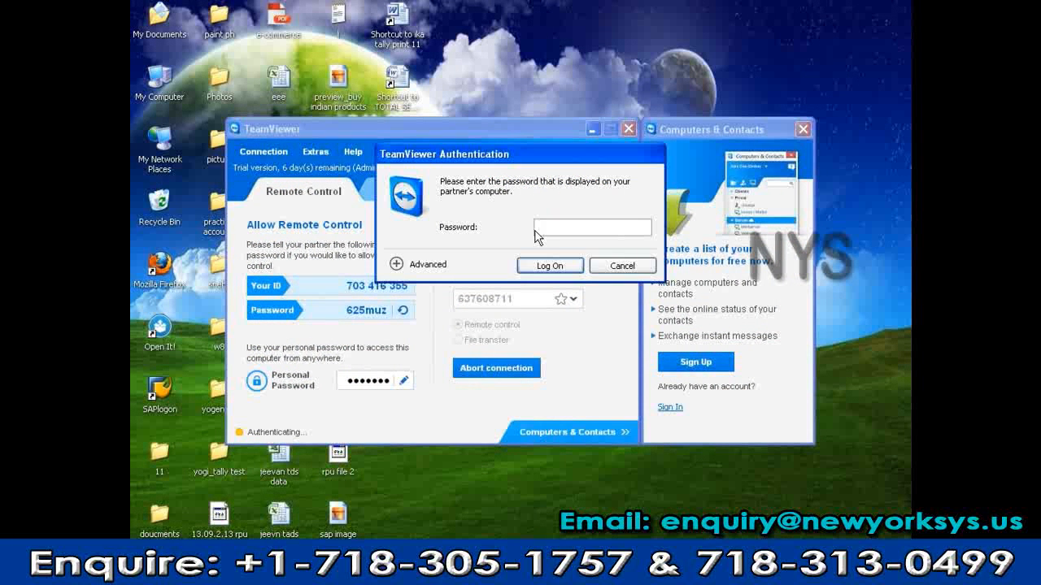
text(••••)
key(Return)
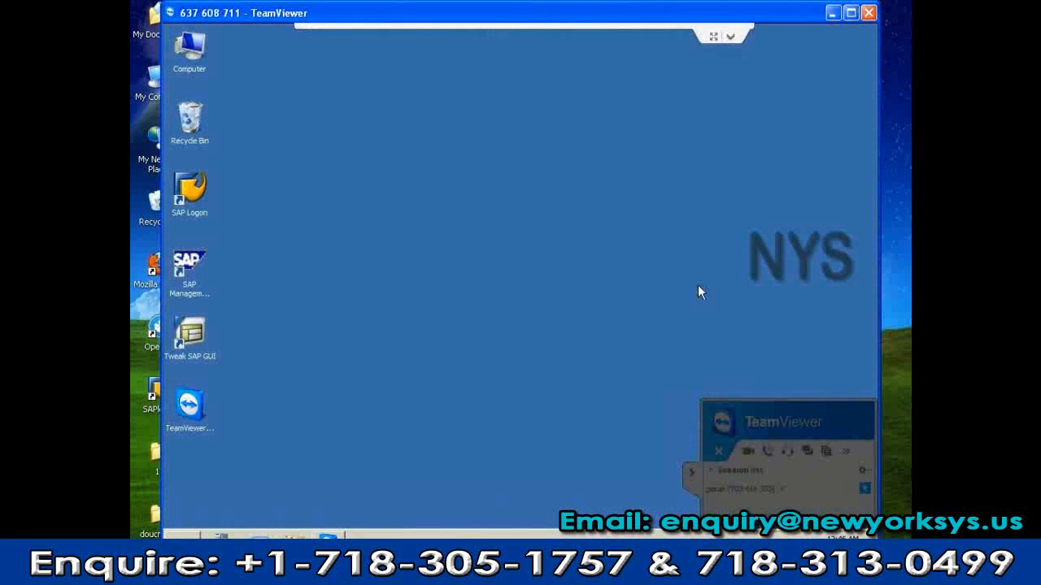
double_click(195, 268)
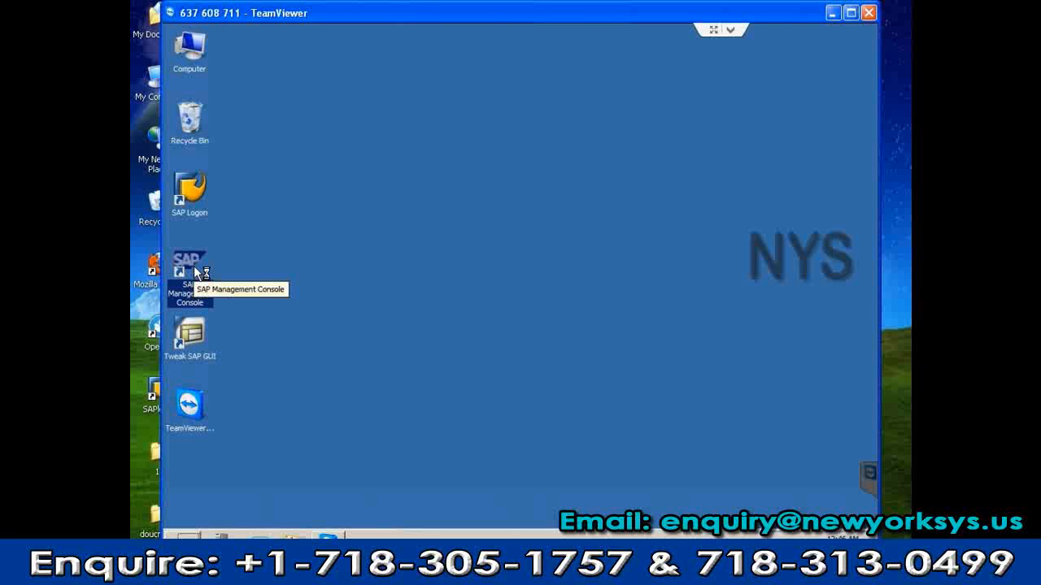
Start the EHS SAP system with a 300-second timeout, authenticating with the OS user's password
right_click(309, 148)
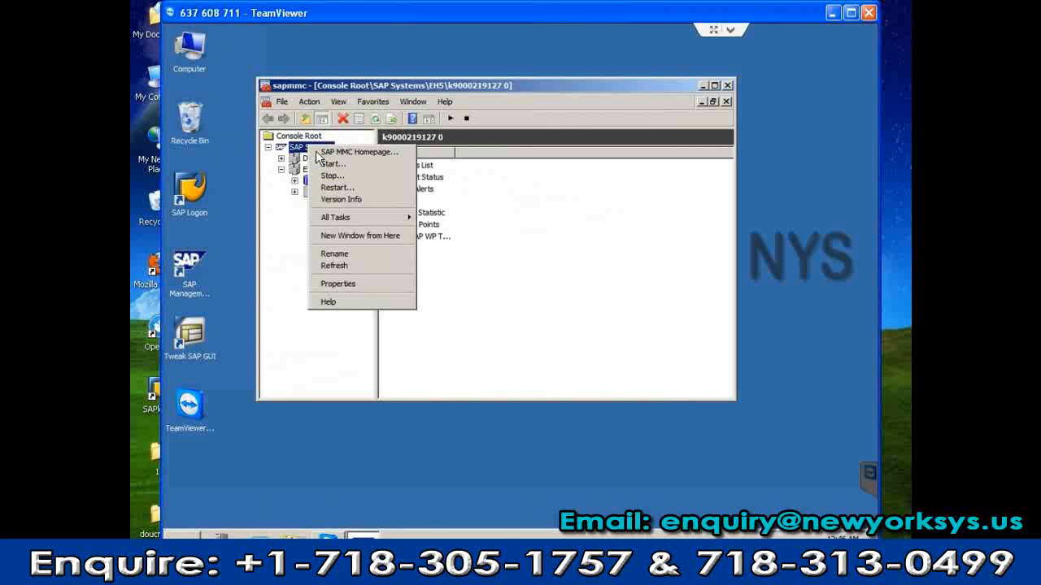
click(327, 163)
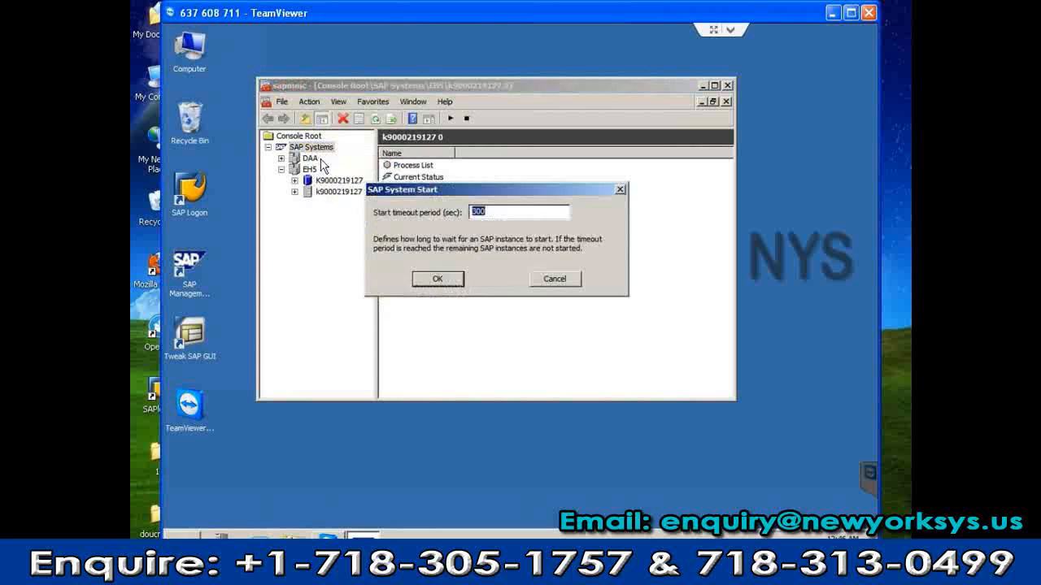
click(453, 280)
click(458, 257)
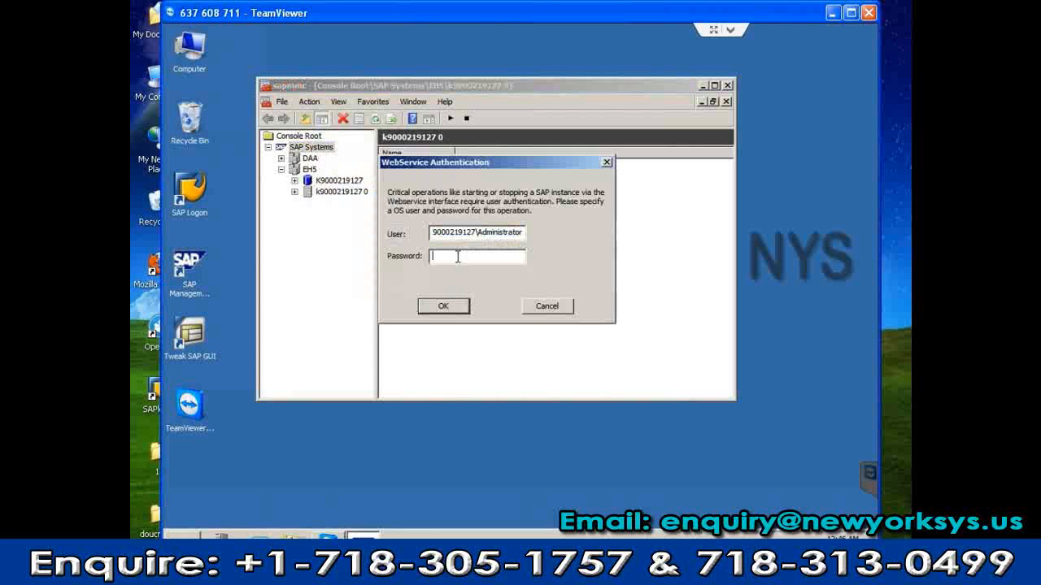
text(******)
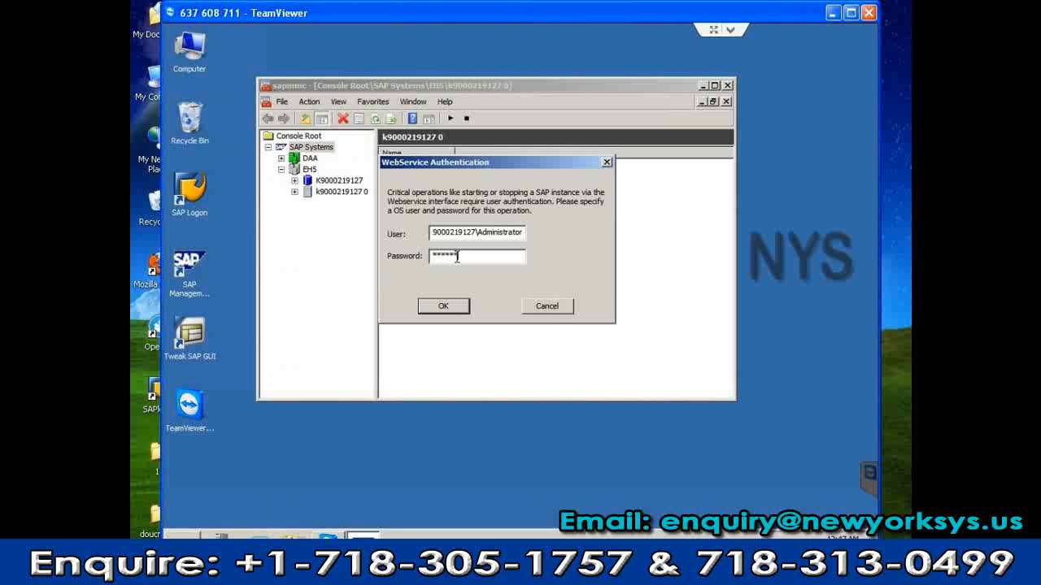
text(****)
key(Return)
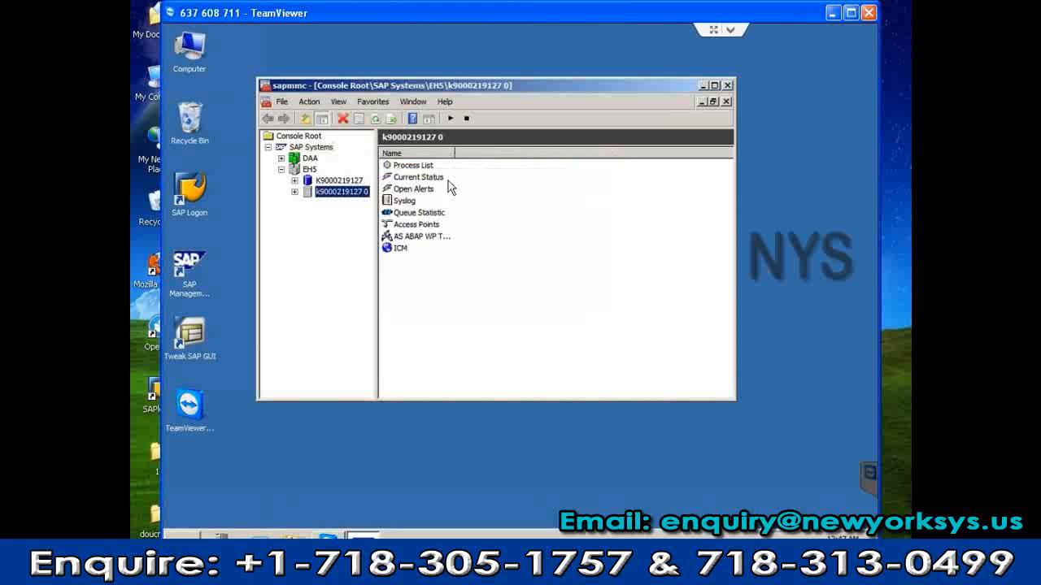
Expand the instance node and refresh its process list and the AS ABAP work process table
click(294, 192)
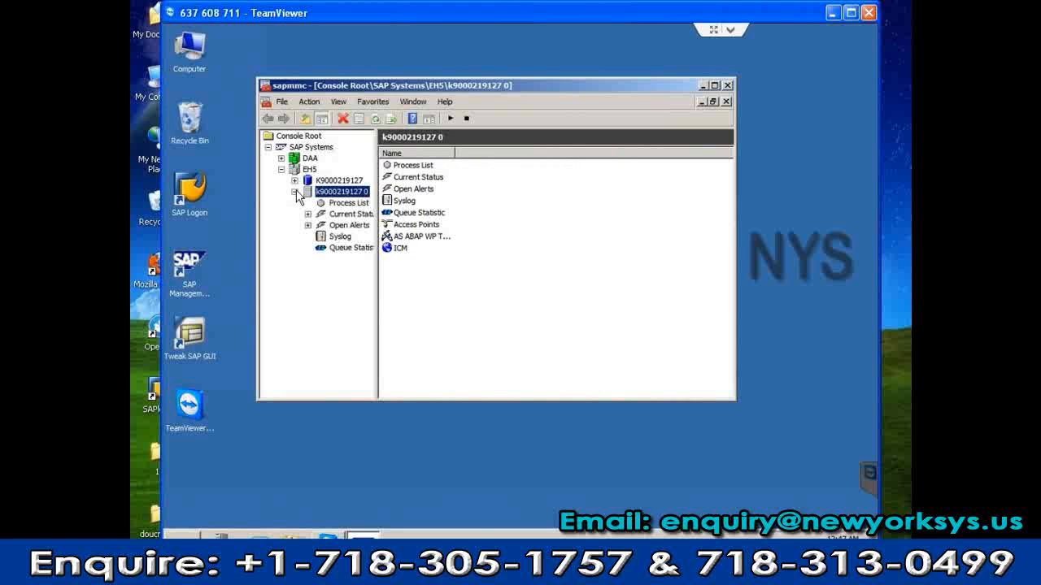
click(348, 203)
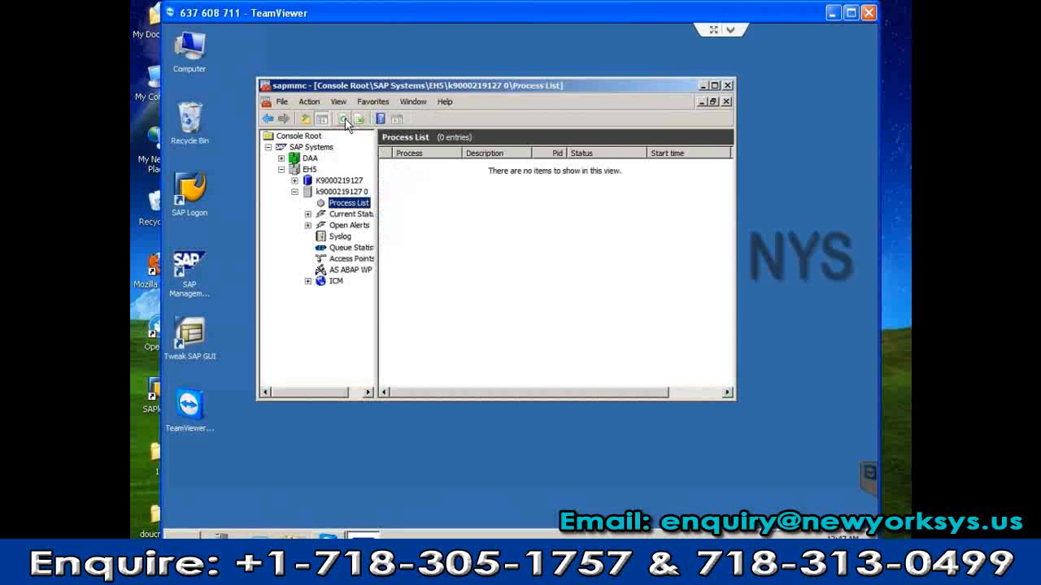
click(344, 121)
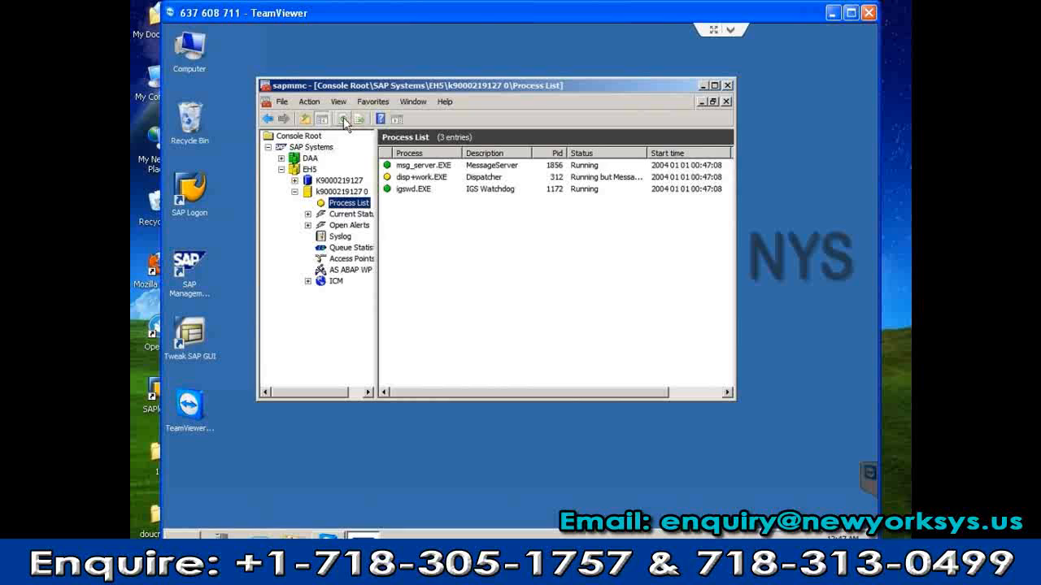
click(345, 122)
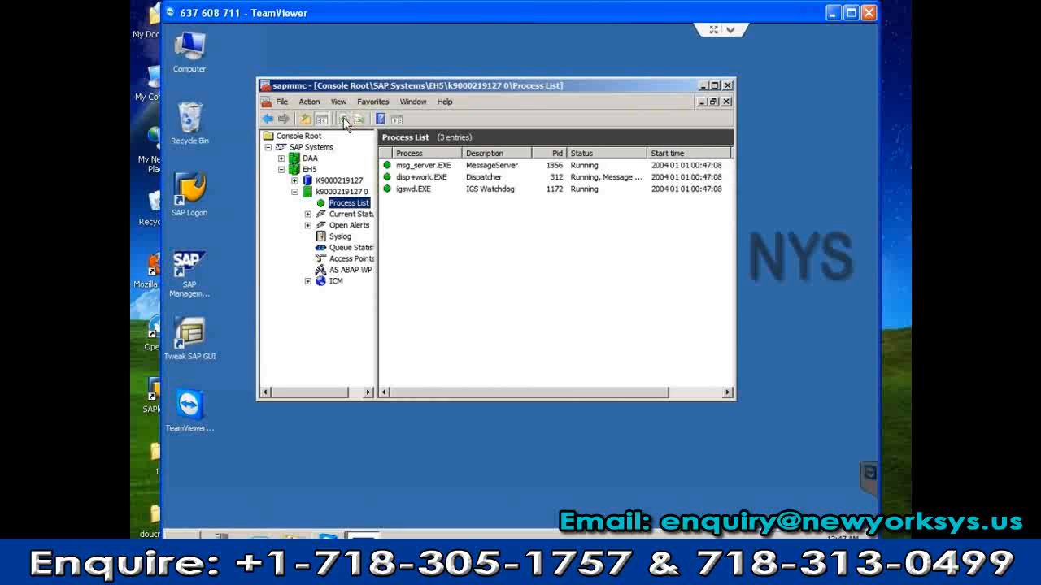
click(345, 271)
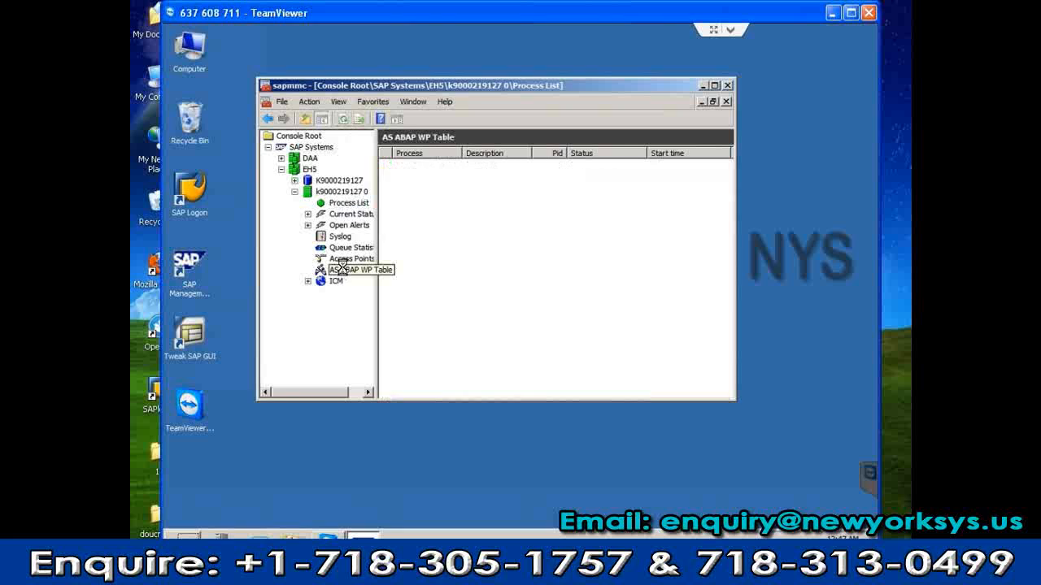
click(344, 119)
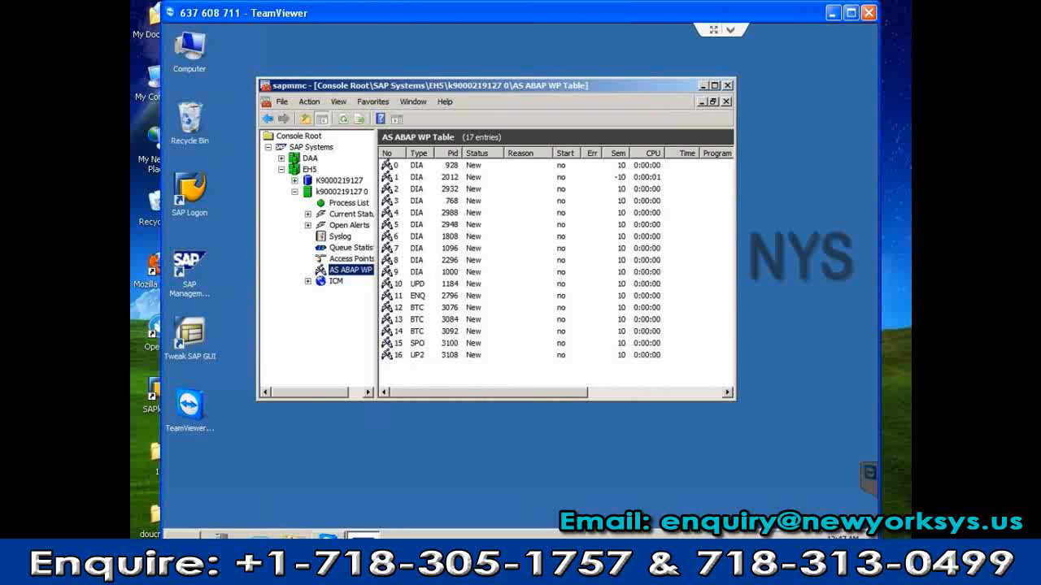
click(344, 119)
click(344, 118)
click(344, 119)
click(344, 119)
Check the instance status, then widen the process list's Status column and bring the time columns into view
click(345, 213)
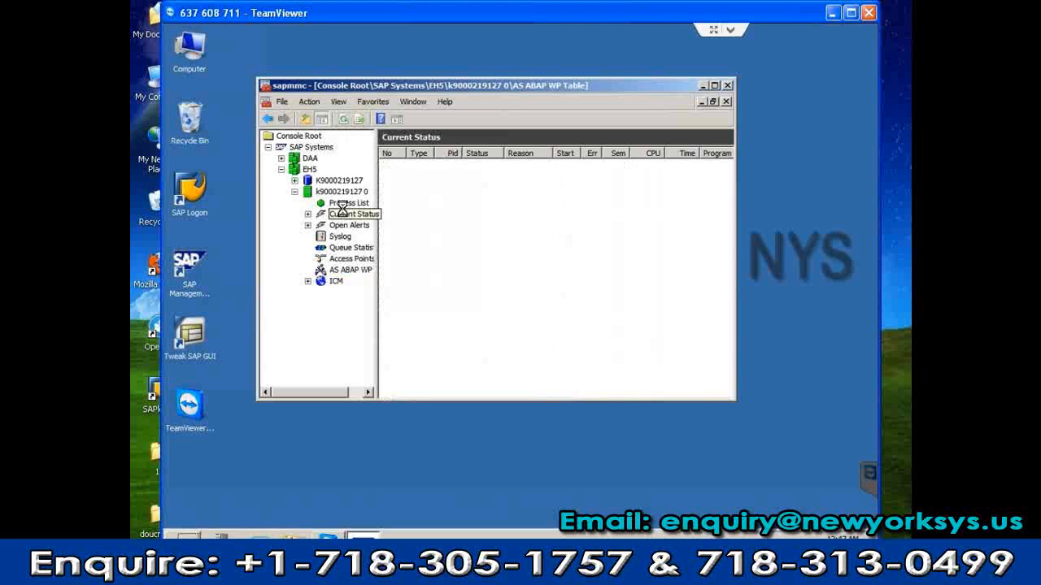
click(342, 204)
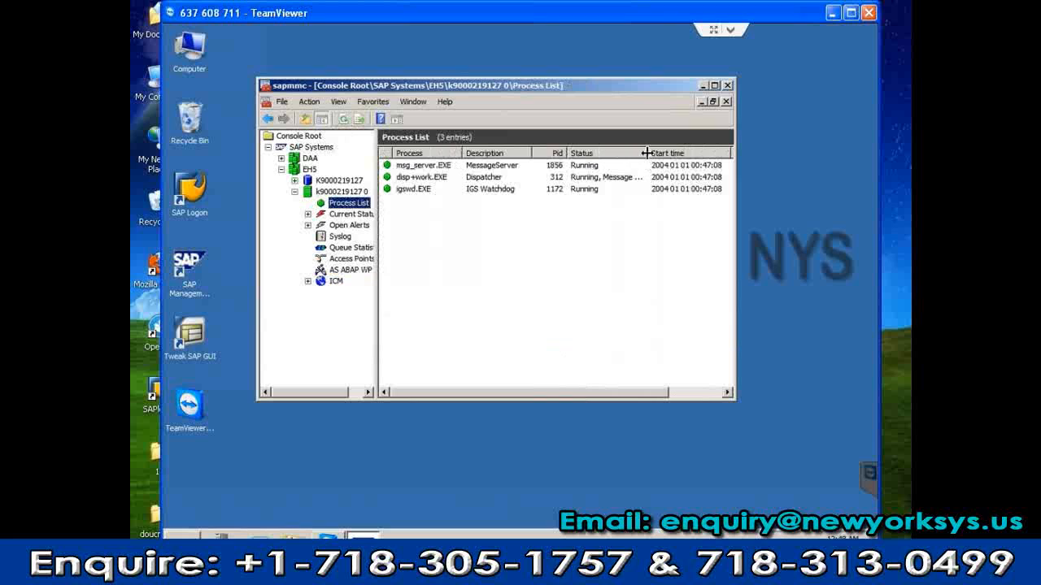
drag(646, 153, 805, 155)
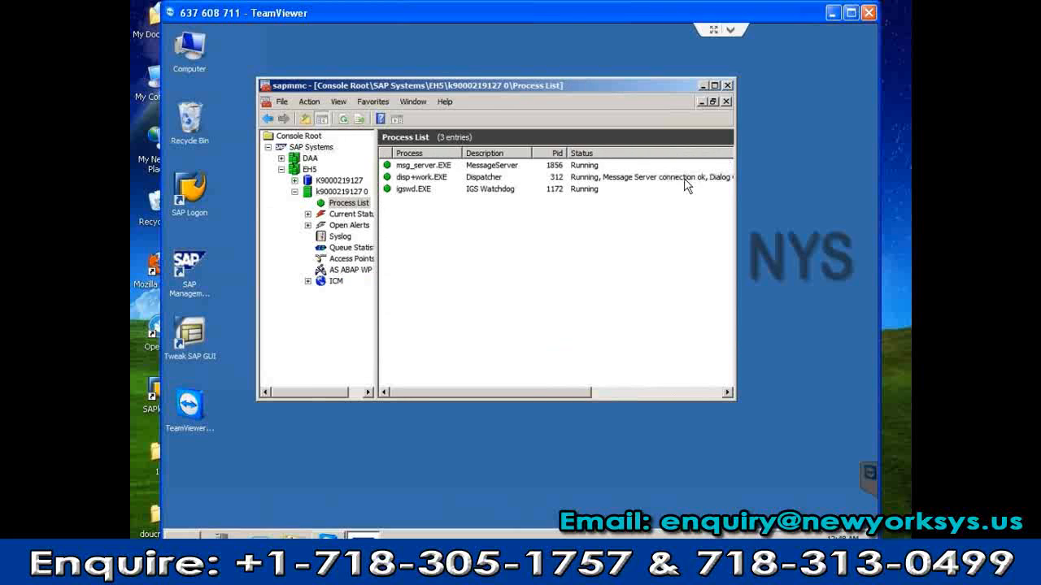
click(616, 394)
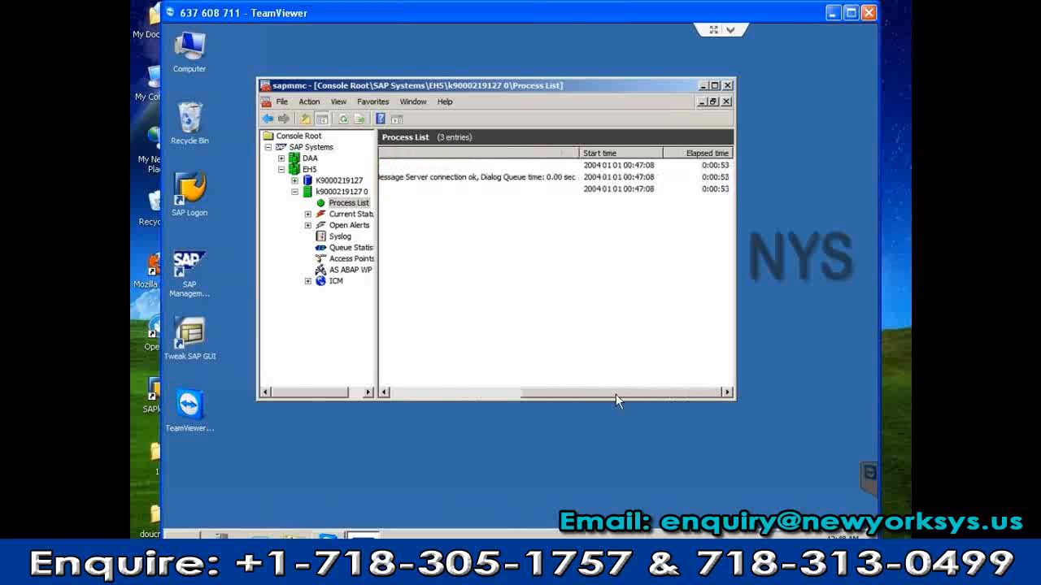
drag(613, 394, 479, 394)
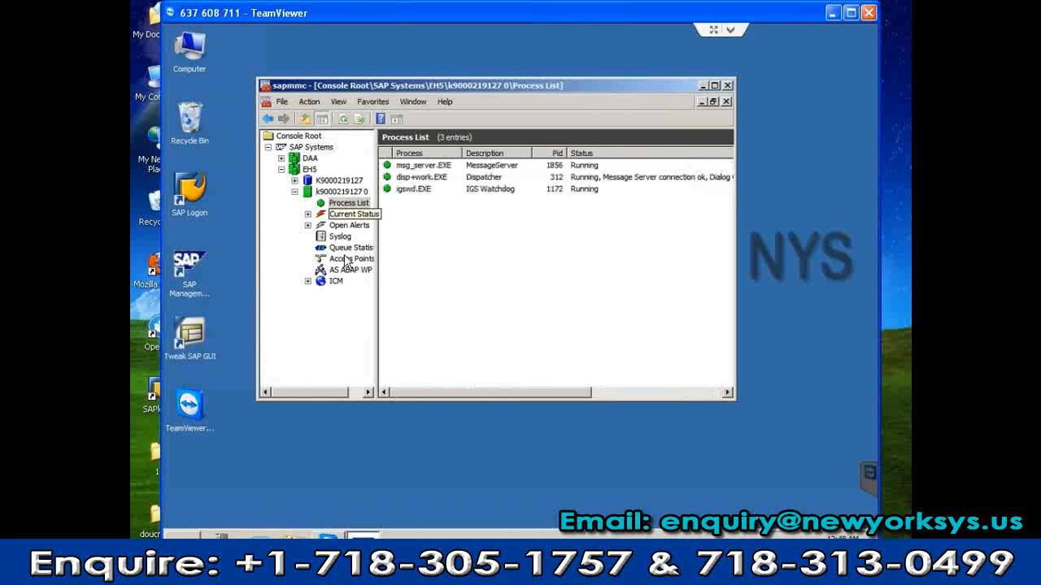
Refresh the ABAP work process table repeatedly until figures update, then minimize the console
click(345, 272)
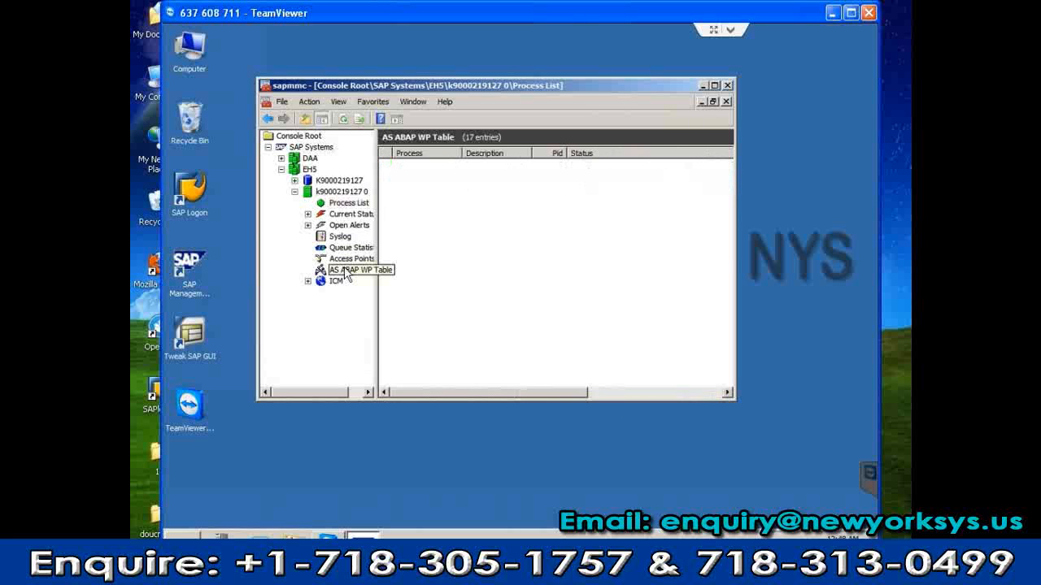
click(343, 120)
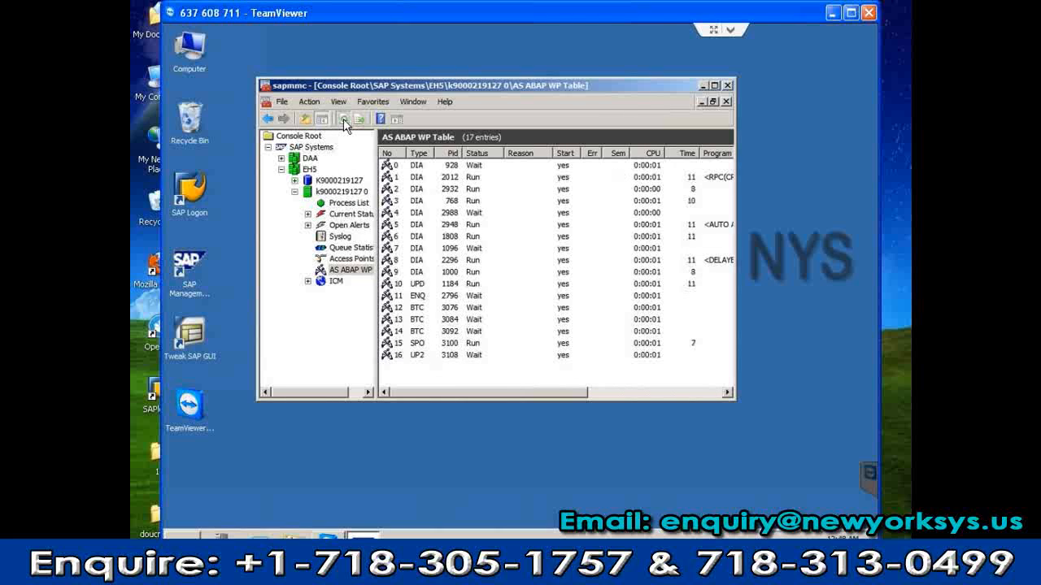
click(343, 121)
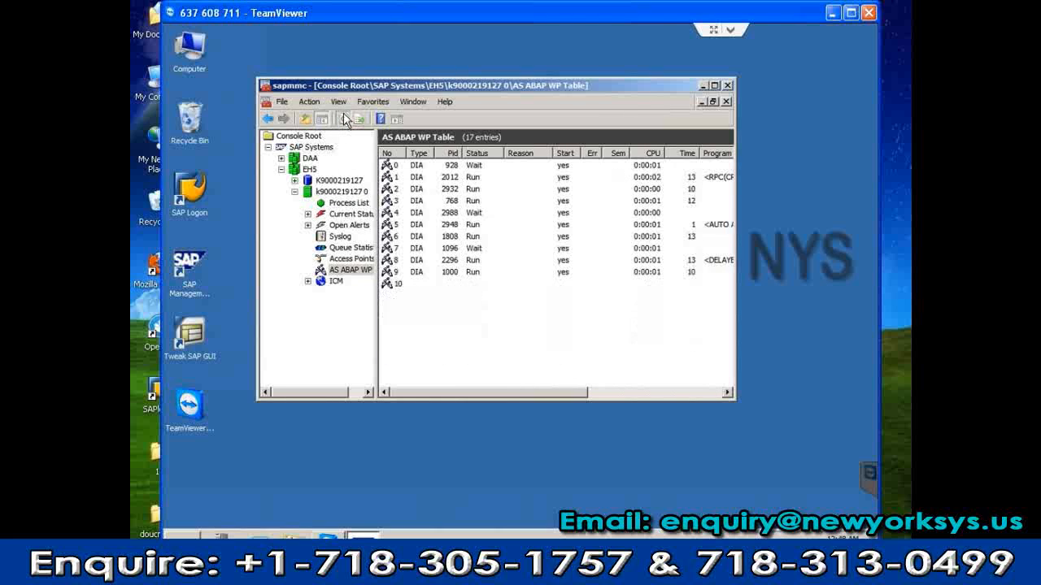
click(343, 120)
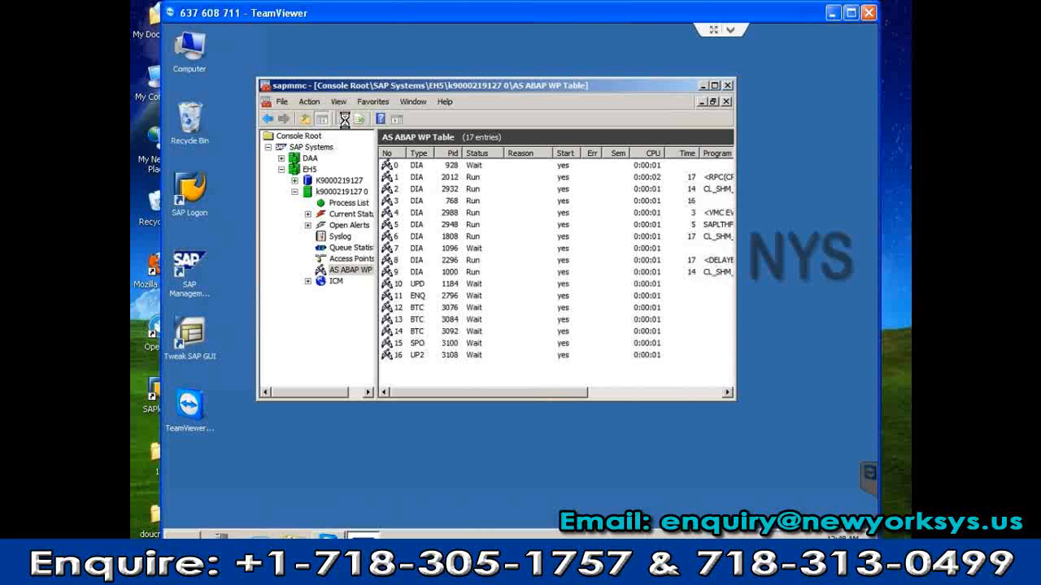
click(345, 122)
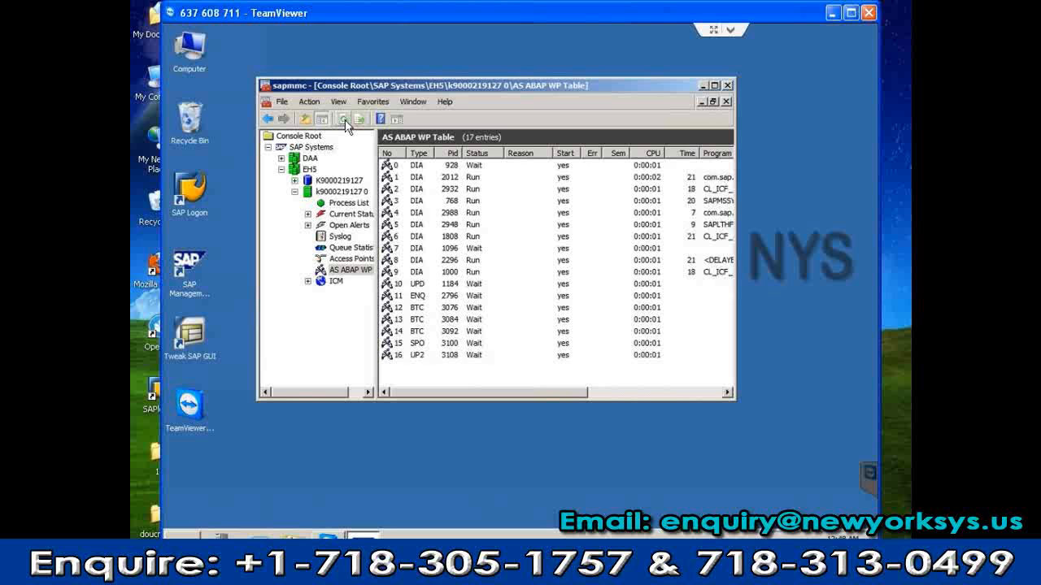
click(344, 122)
click(345, 122)
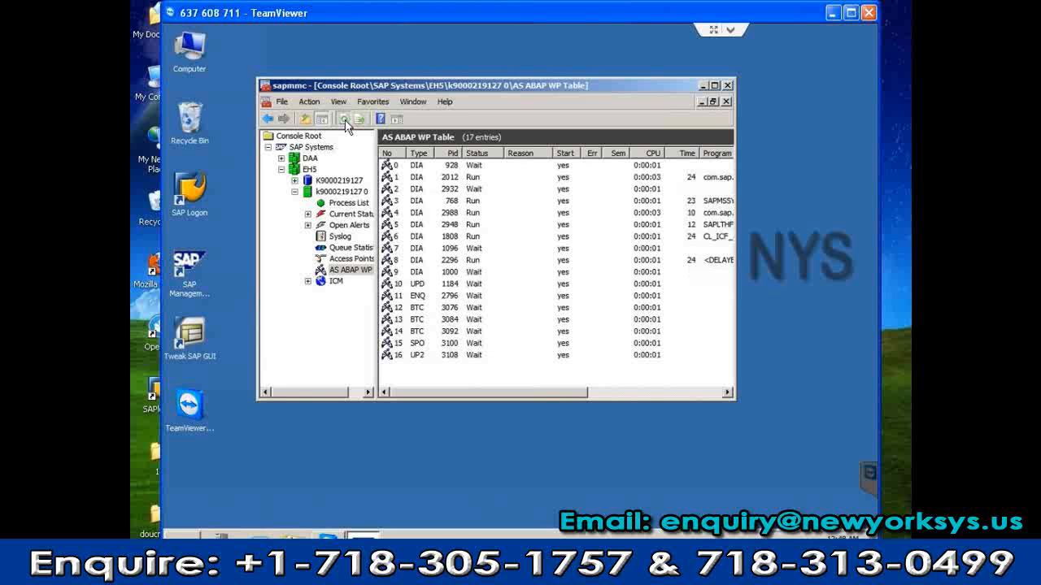
click(345, 122)
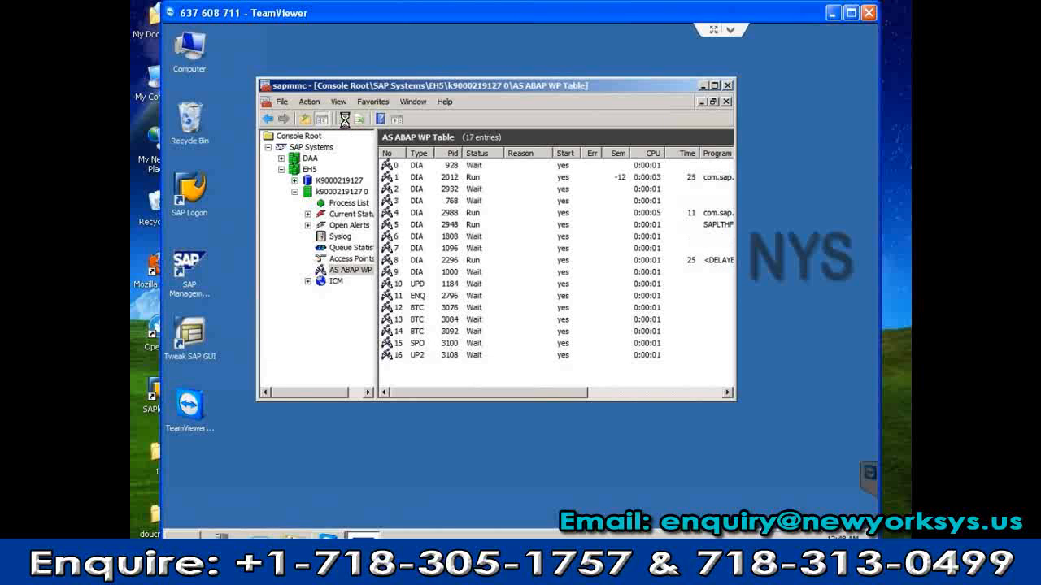
click(345, 122)
click(700, 85)
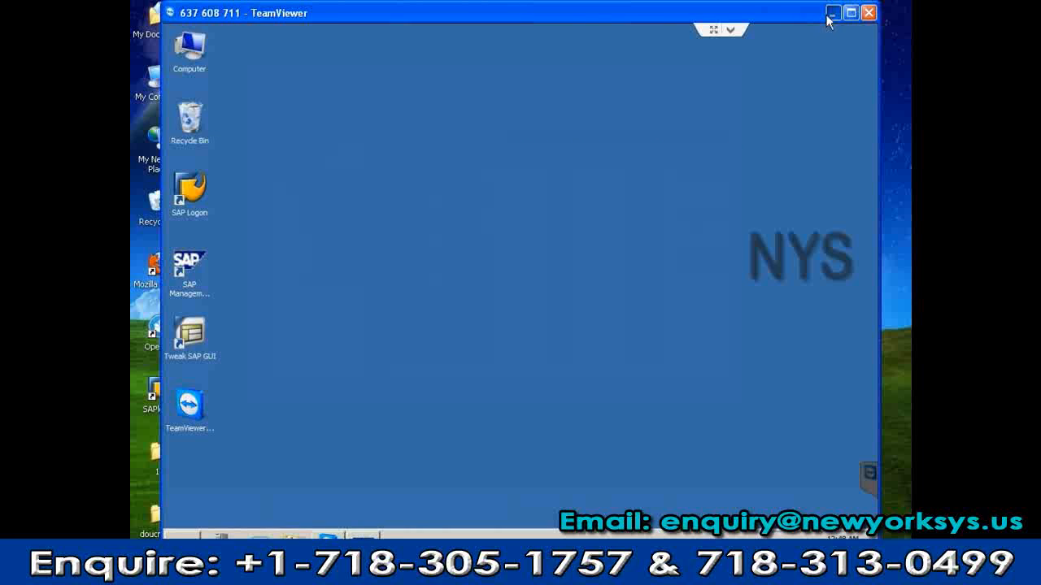
Set the remote session aside and log on to ehp5 as sapuser with its password
click(831, 13)
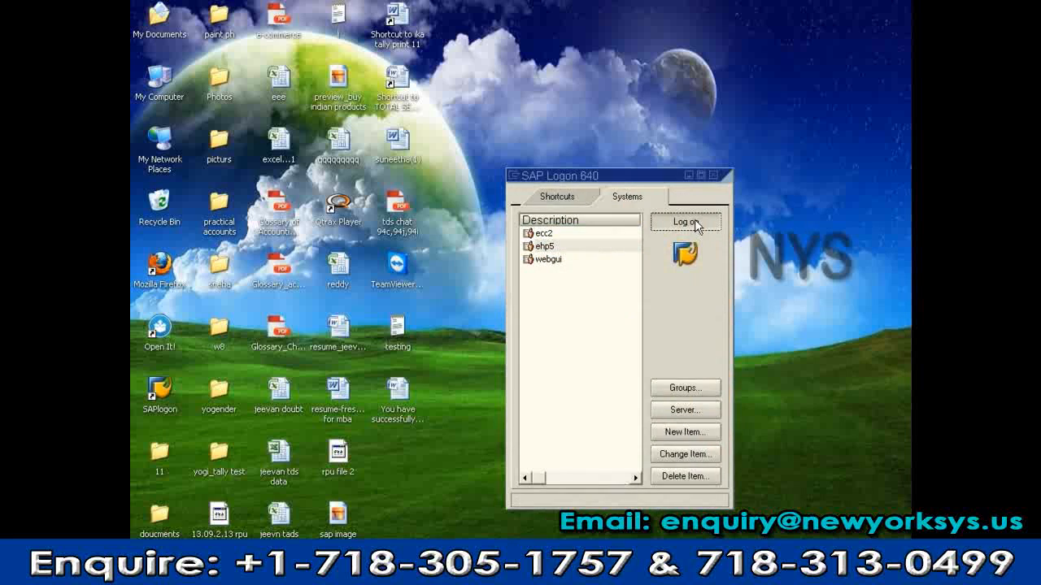
click(692, 220)
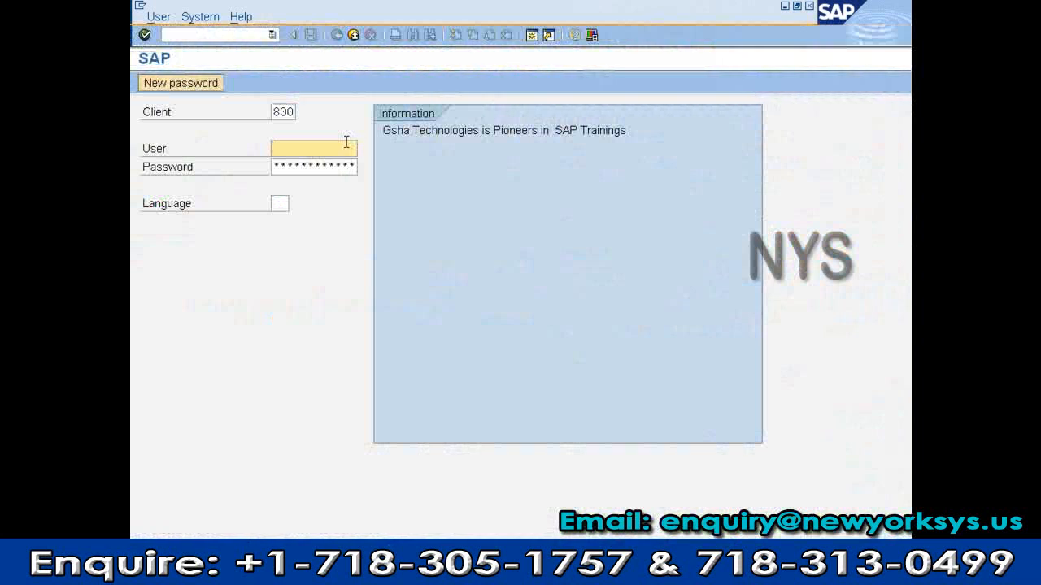
text(sap)
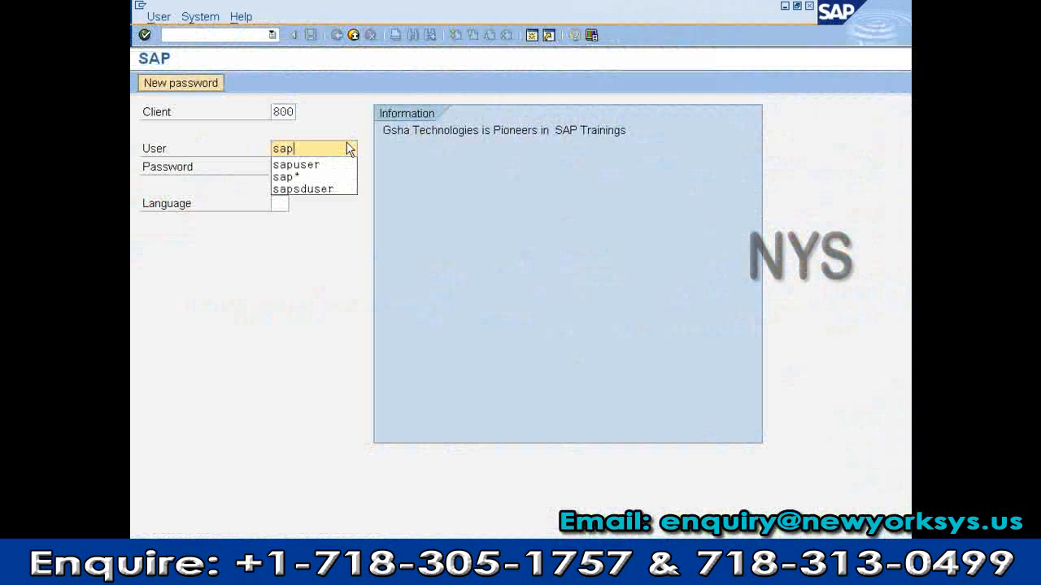
key(Down)
key(Return)
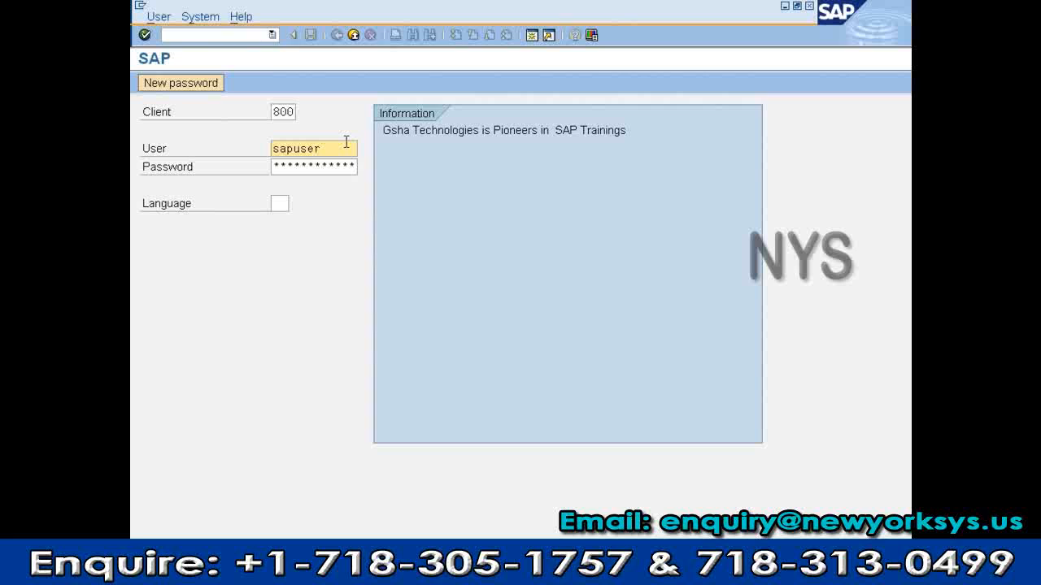
key(Tab)
text(********)
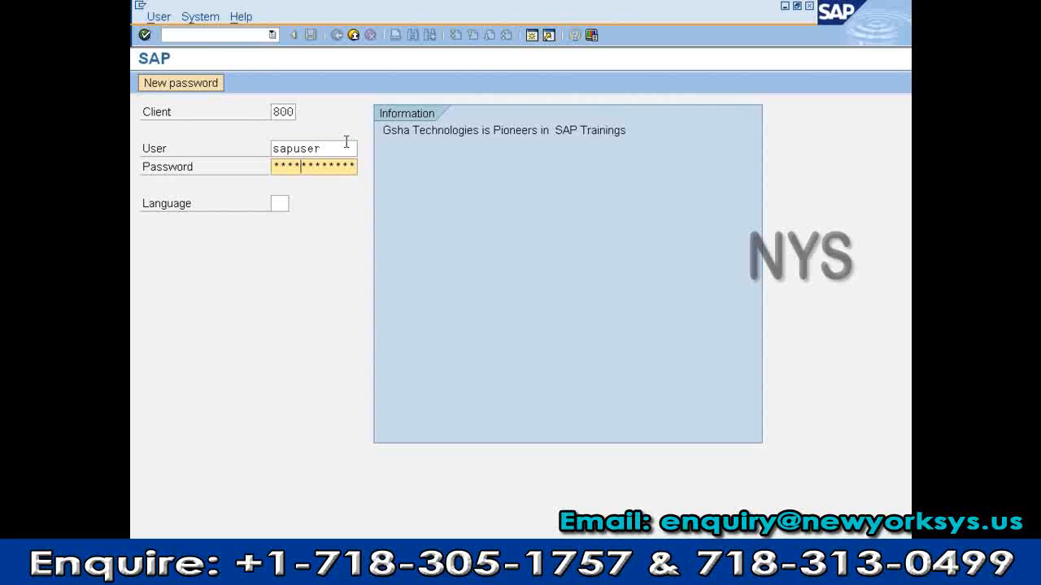
key(Return)
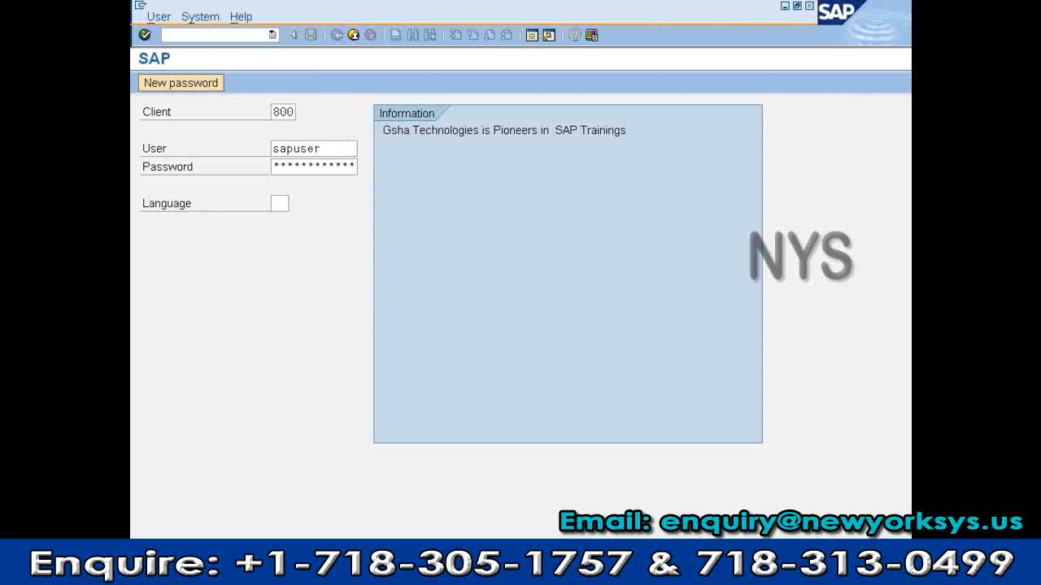
Restore the remote management console and refresh the ABAP work process table to see the new session
key(alt+Tab)
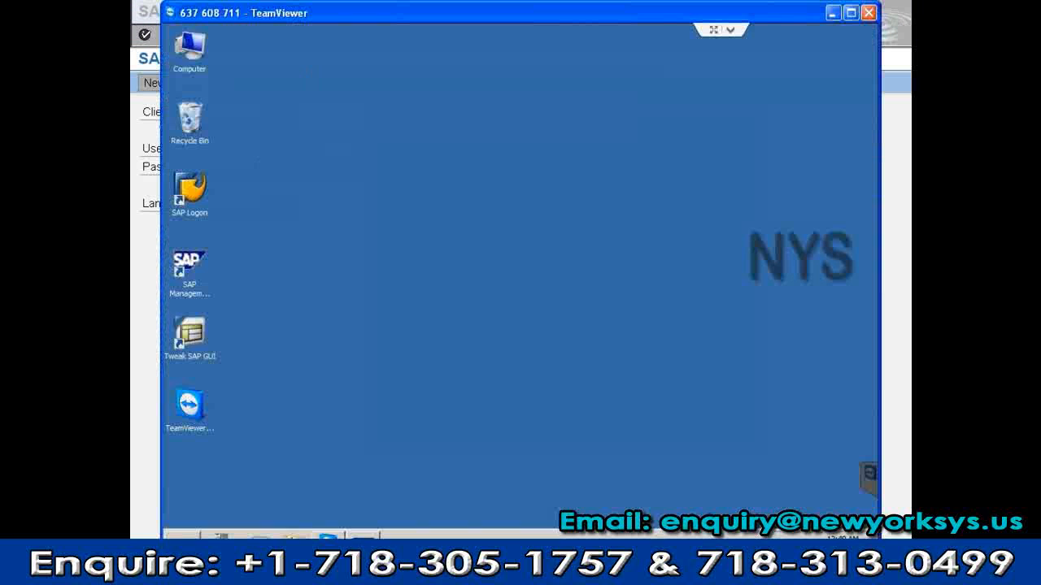
click(363, 539)
click(342, 122)
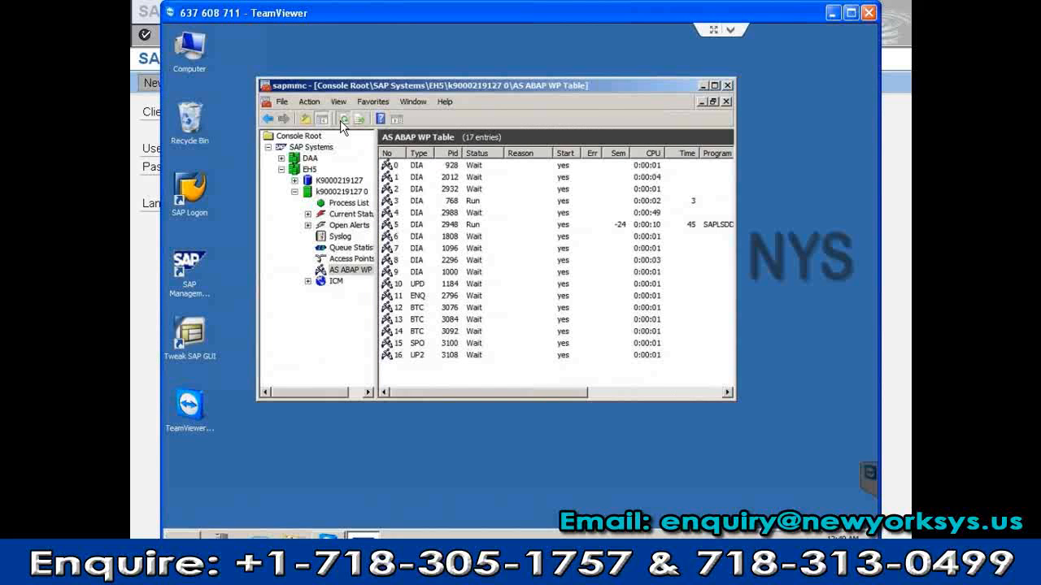
click(343, 123)
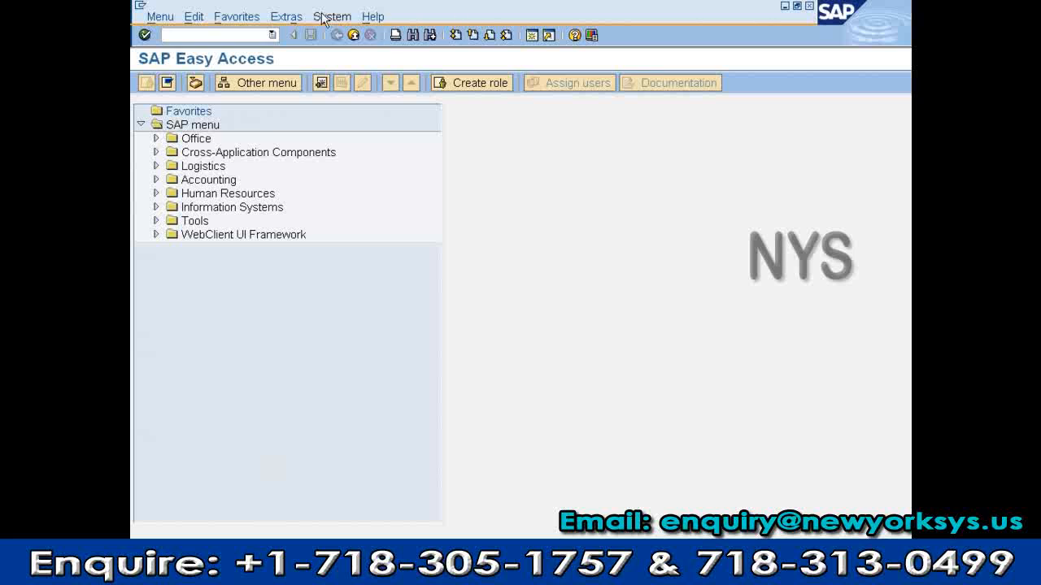
Log off the current SAP session through the System menu and confirm with Yes
click(288, 17)
mouse_move(332, 16)
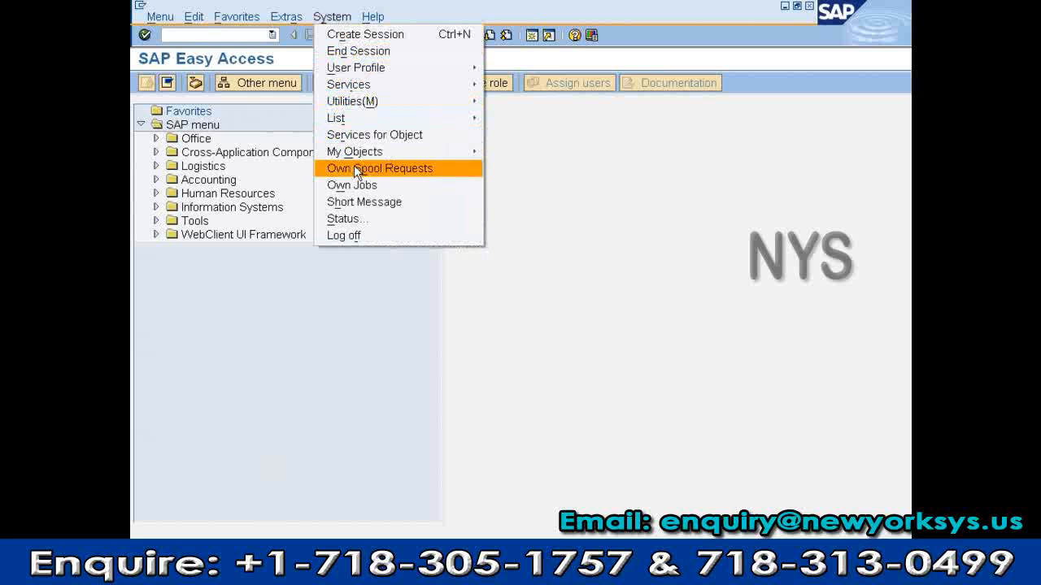
click(356, 236)
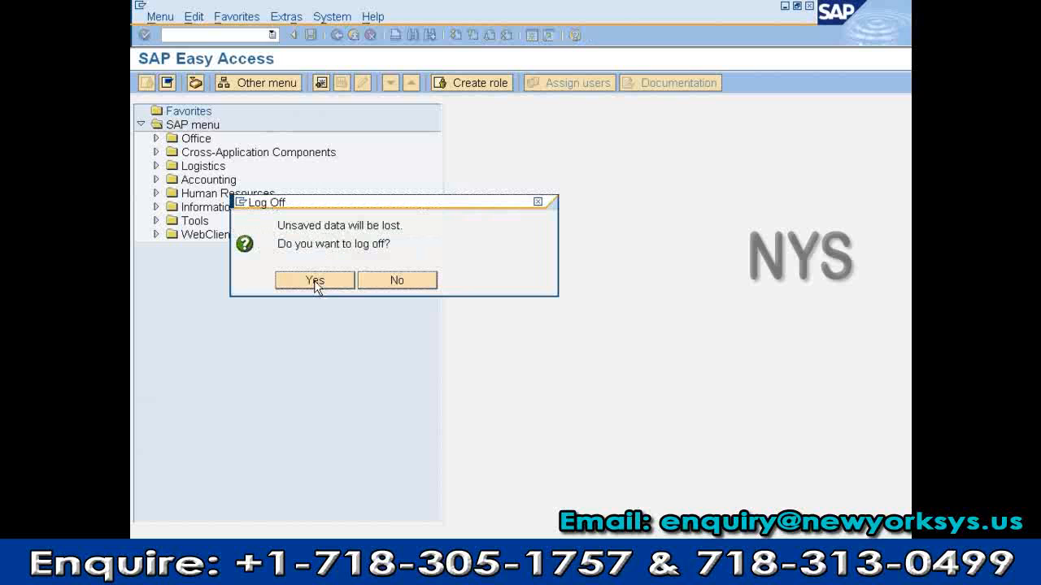
click(315, 282)
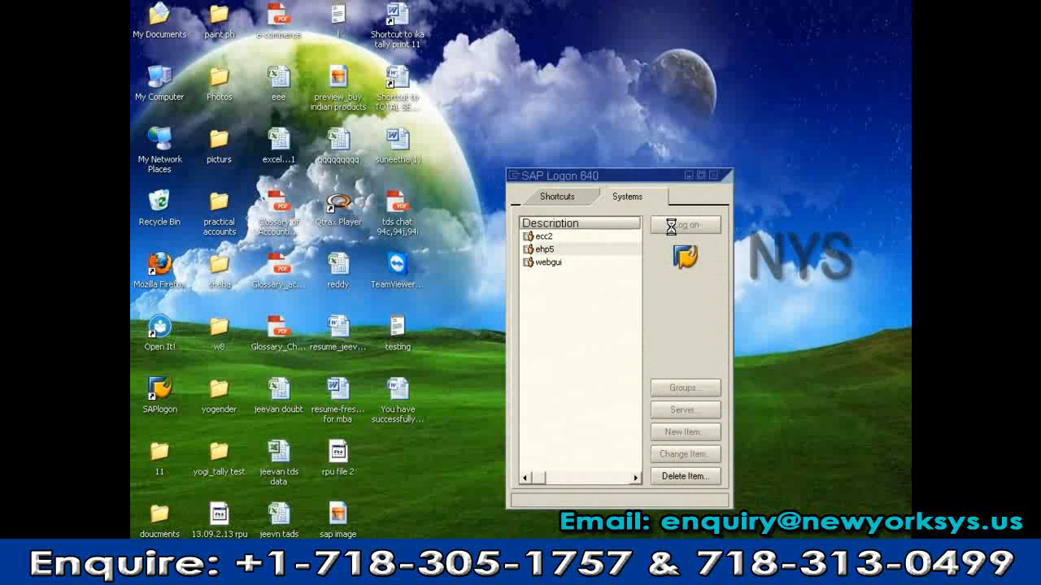
Attempt an ehp5 logon as a different user, then select the entered user name
click(686, 224)
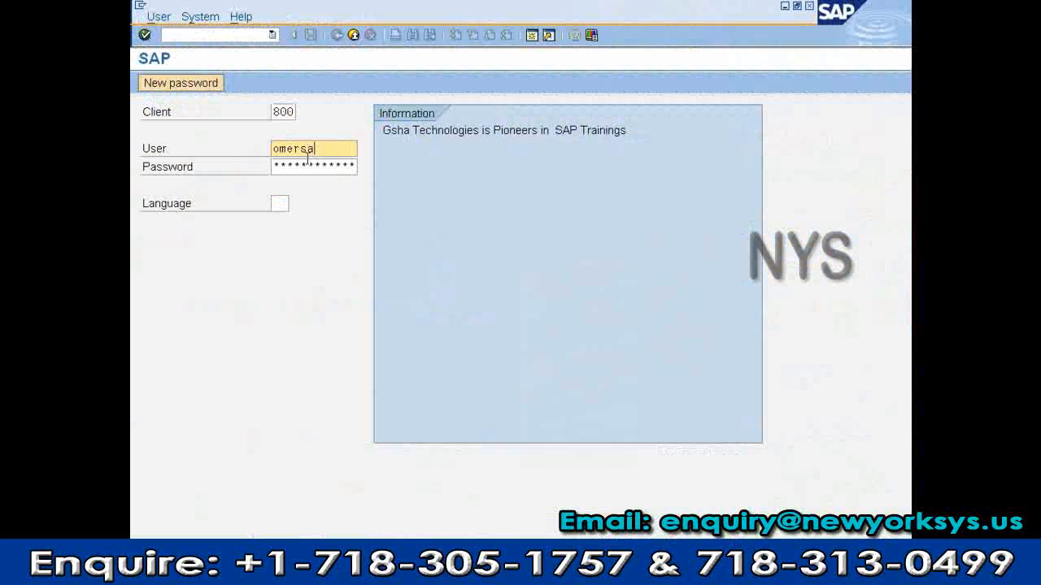
text(p)
key(Tab)
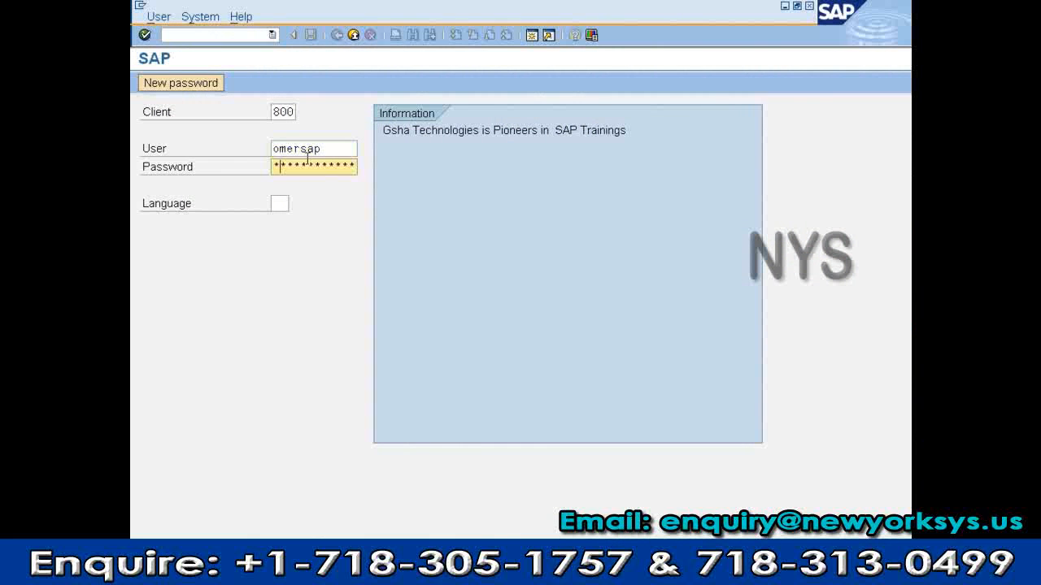
key(Return)
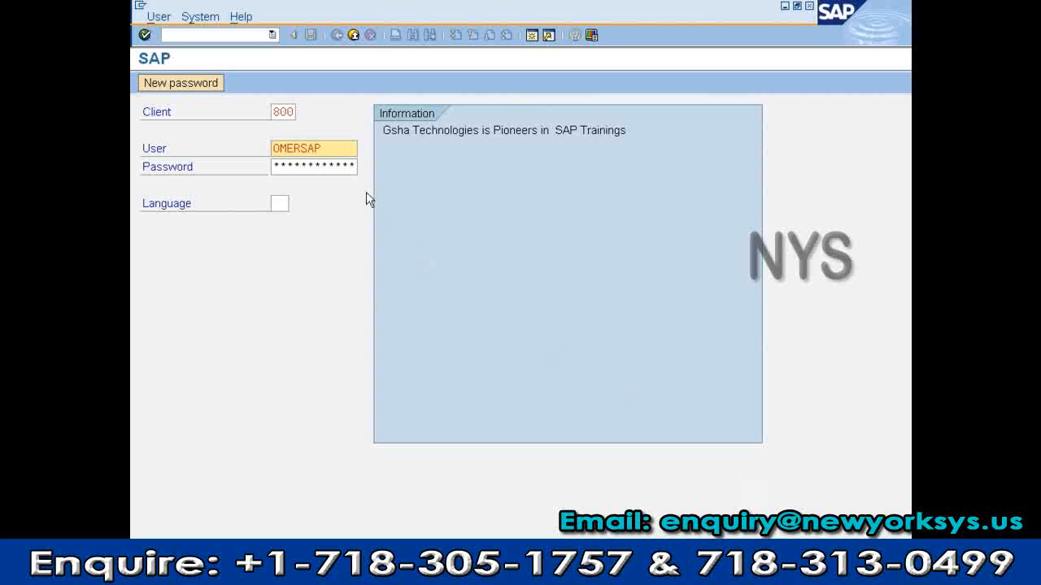
drag(348, 150, 248, 154)
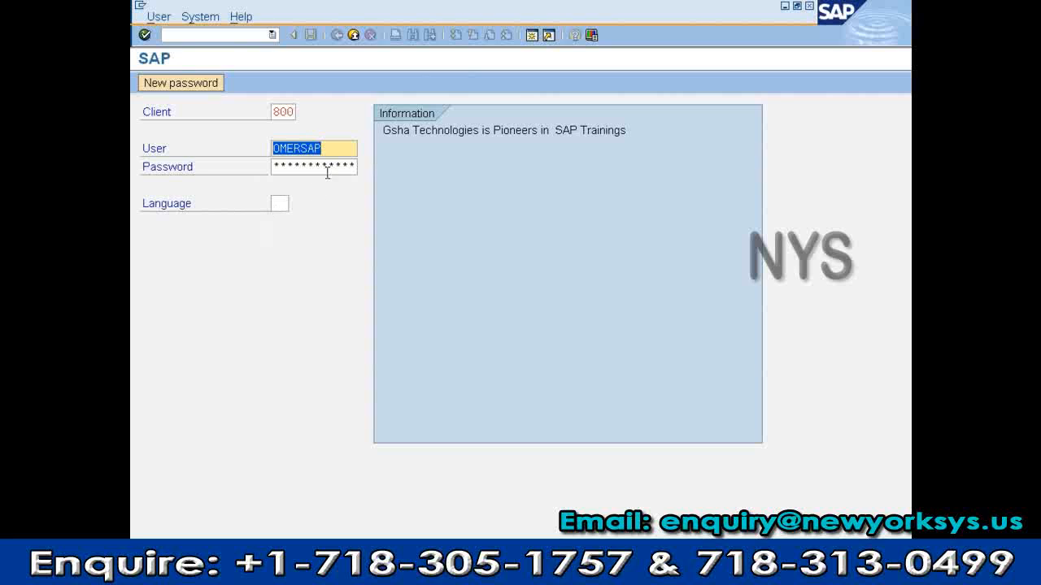
Replace the user name with sapuser, enter its password, and log on to SAP Easy Access
drag(340, 150, 265, 130)
text(sapuser)
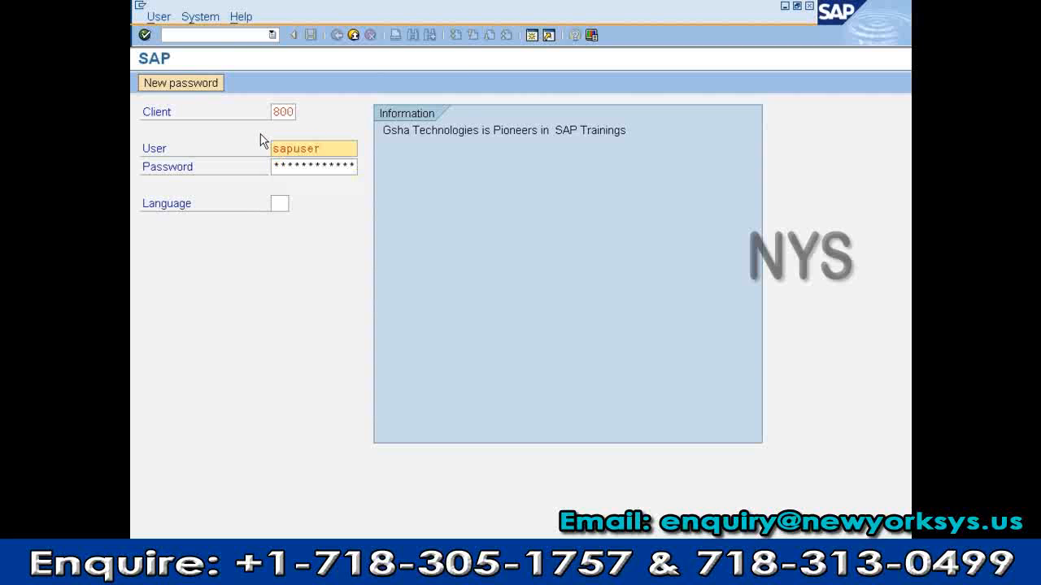
key(Tab)
text(******)
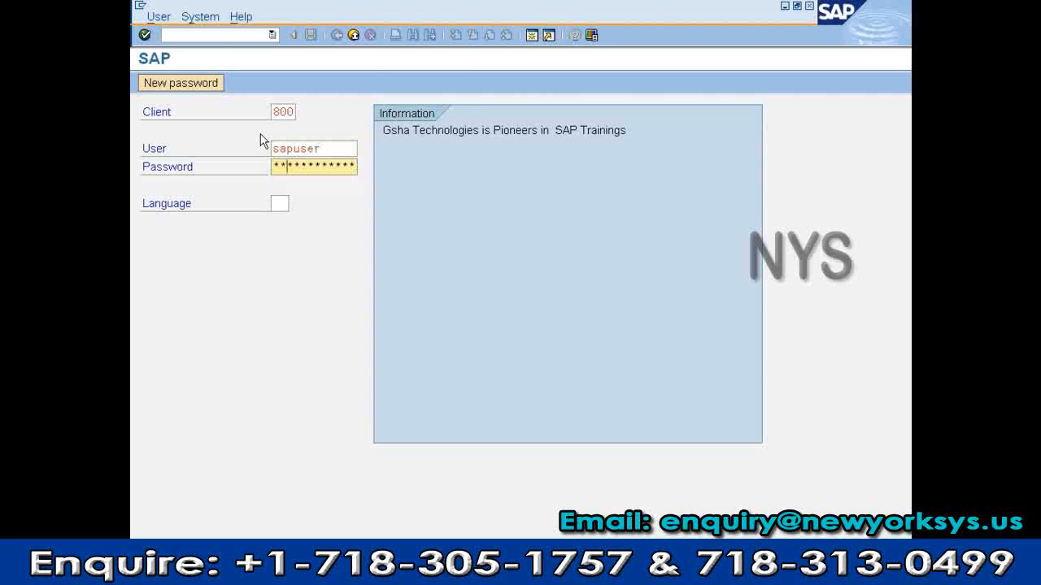
key(Return)
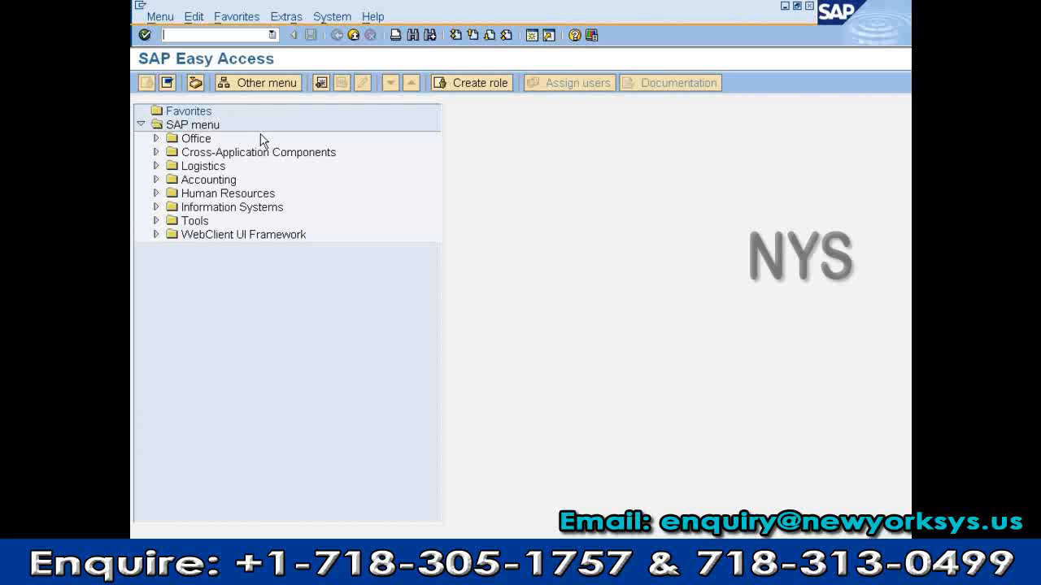
Run transaction se38 and choose sapuser as the user to look up
text(se38)
key(Return)
text(s)
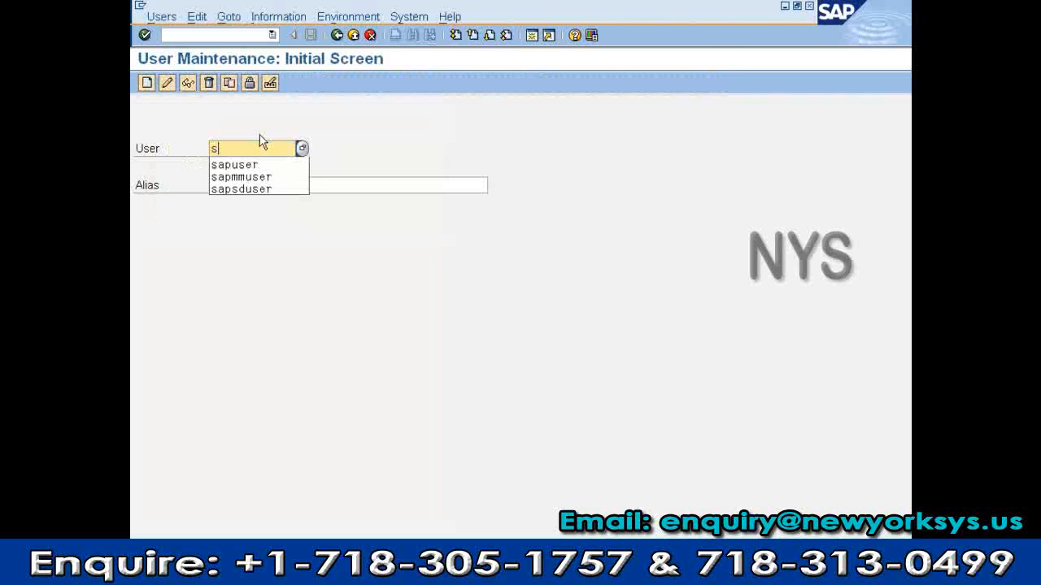
text(ap)
key(Down)
key(Return)
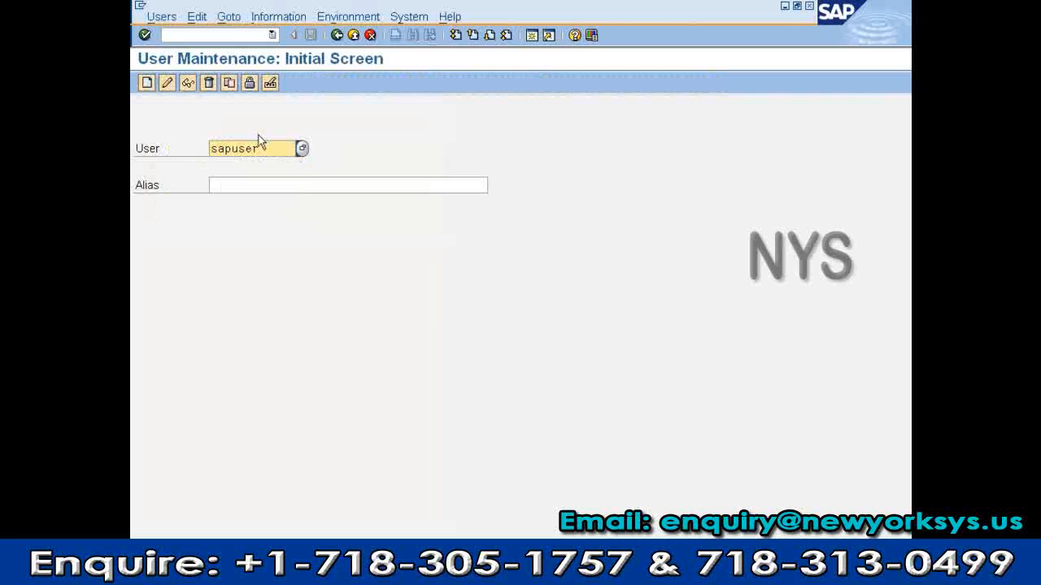
Display SAPUSER's Profiles tab and highlight the SAP_ALL 'All SAP System authorizations' description
click(187, 83)
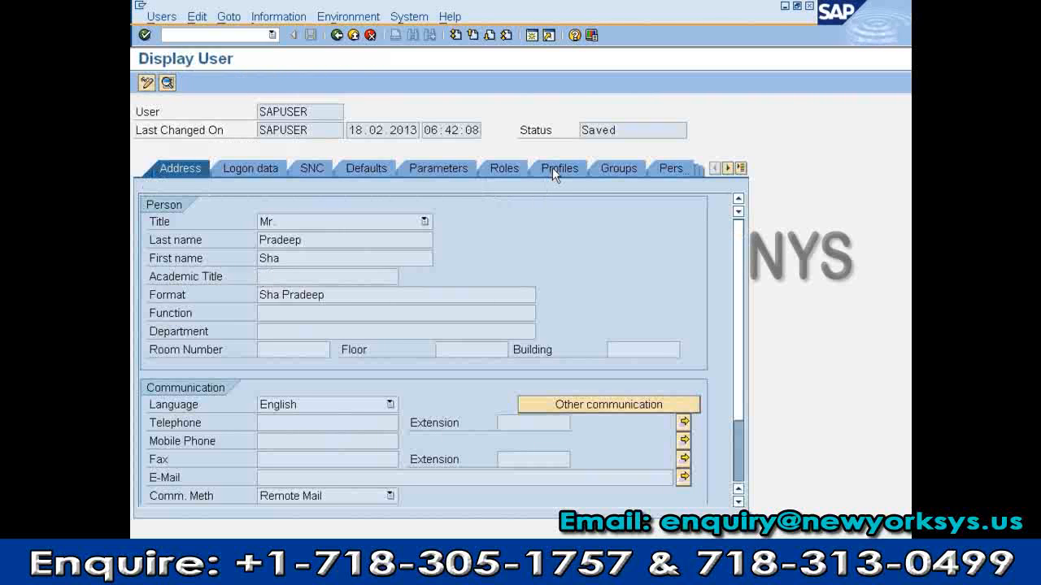
click(556, 169)
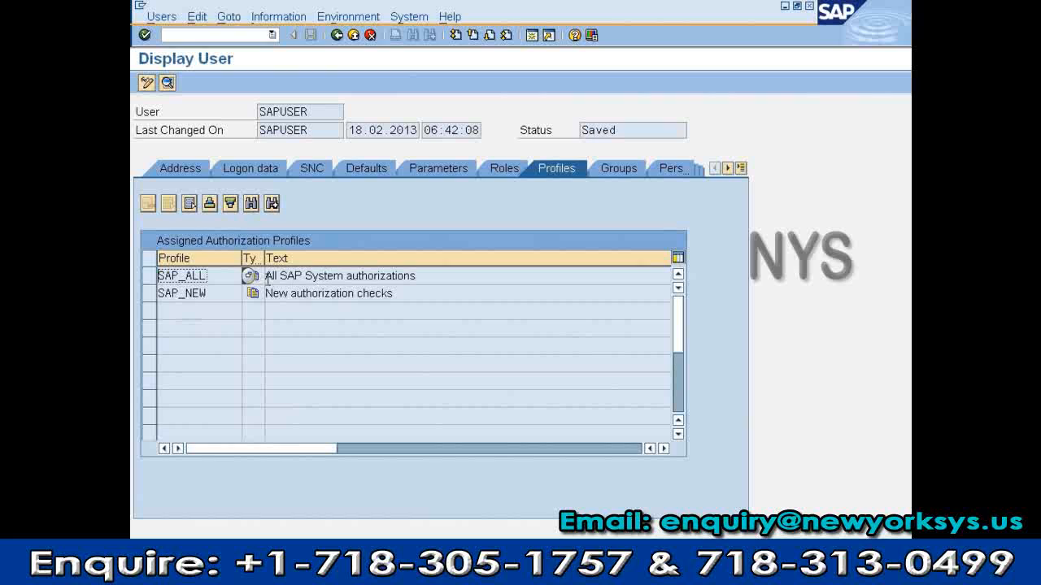
drag(267, 279, 423, 277)
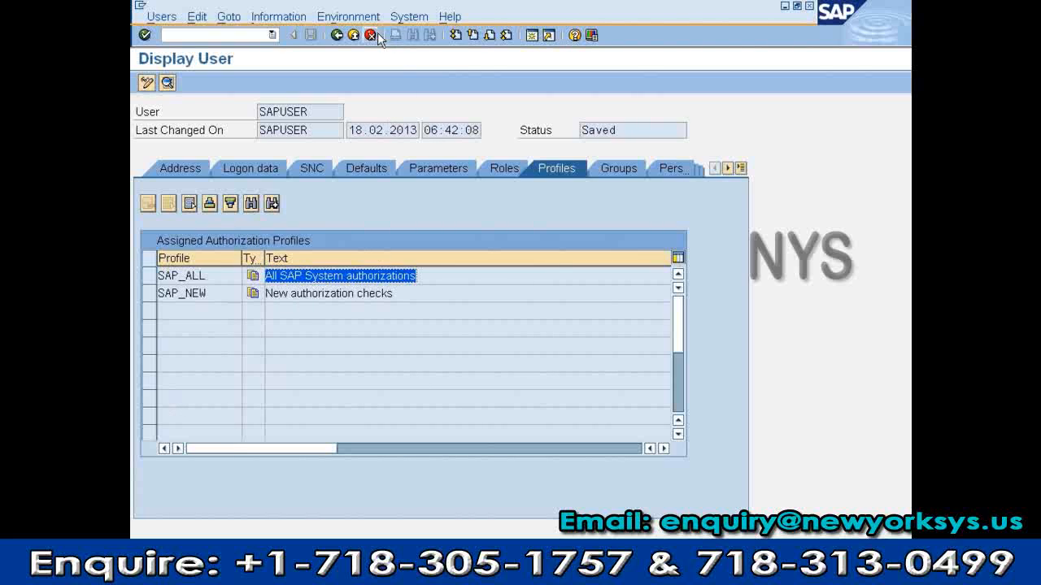
Redisplay SAPUSER's record and view its Logon data, SNC, Parameters, Roles, Profiles and Groups tabs
click(352, 35)
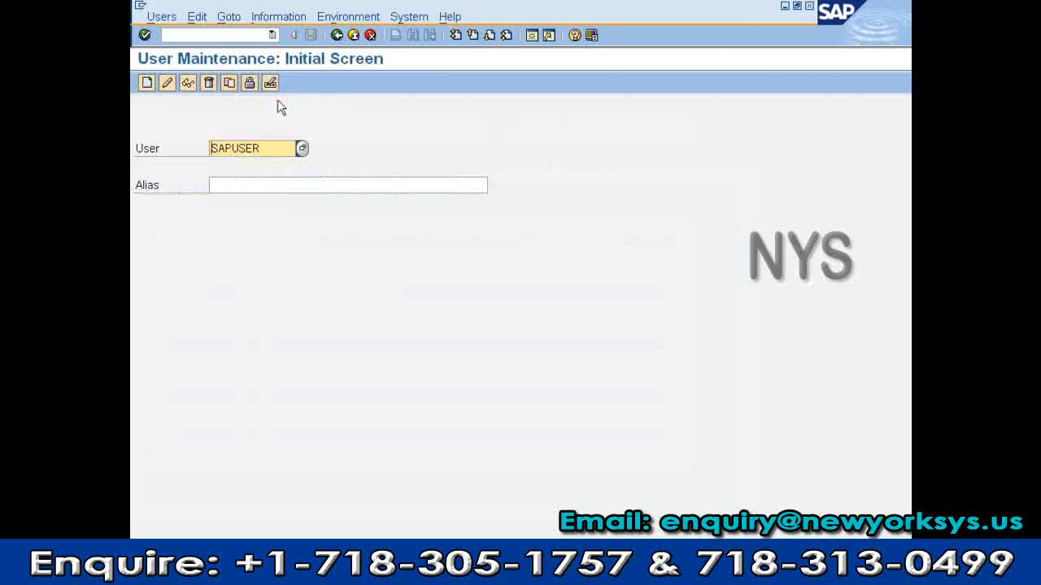
click(187, 82)
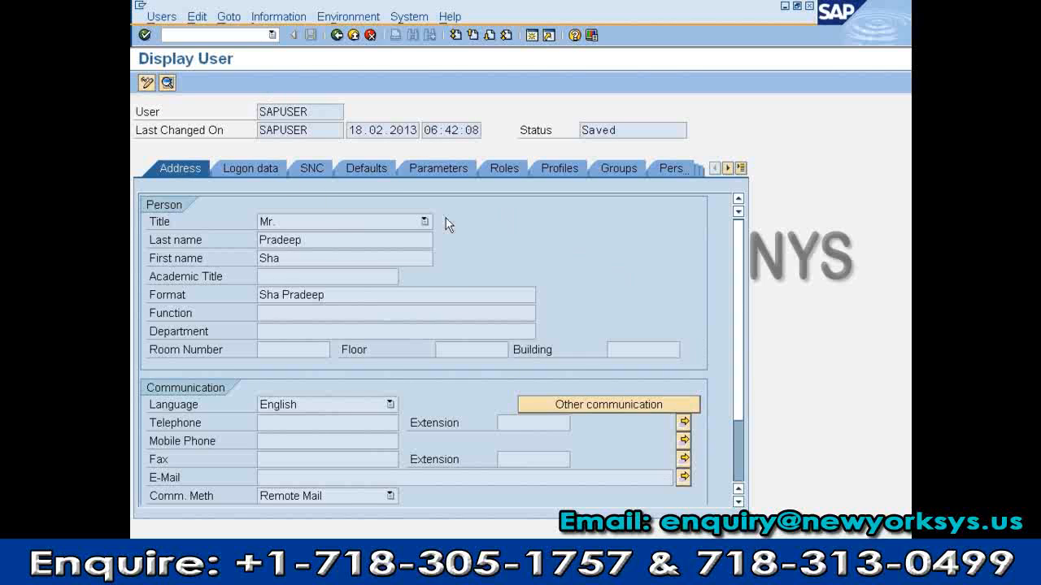
click(251, 162)
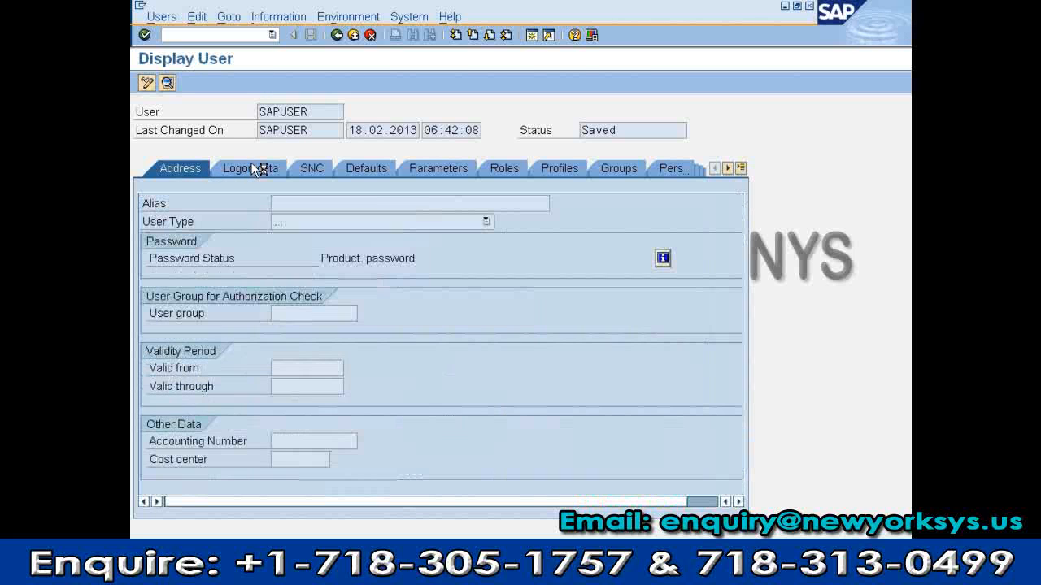
click(322, 166)
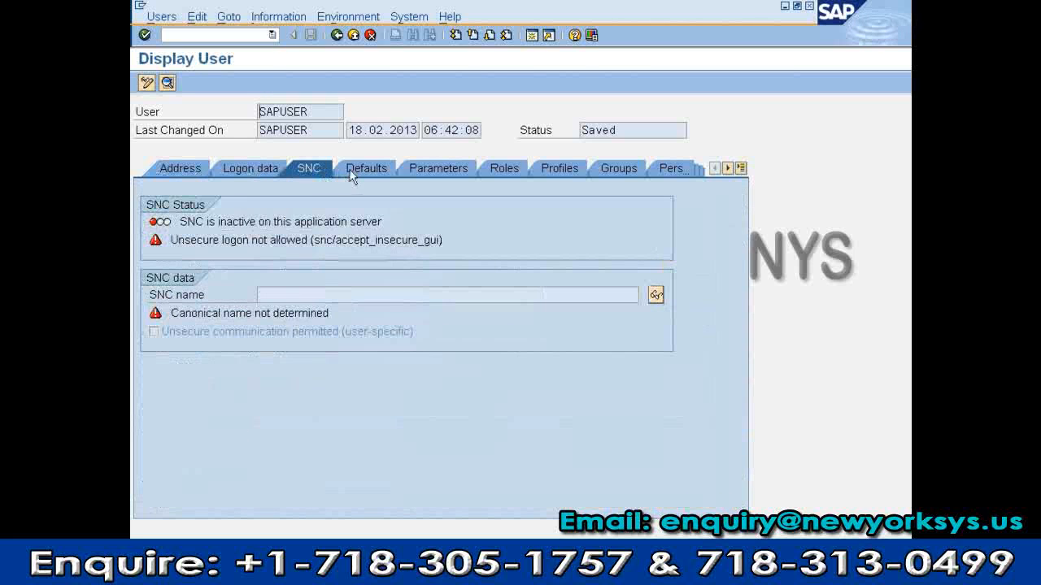
click(443, 167)
click(490, 168)
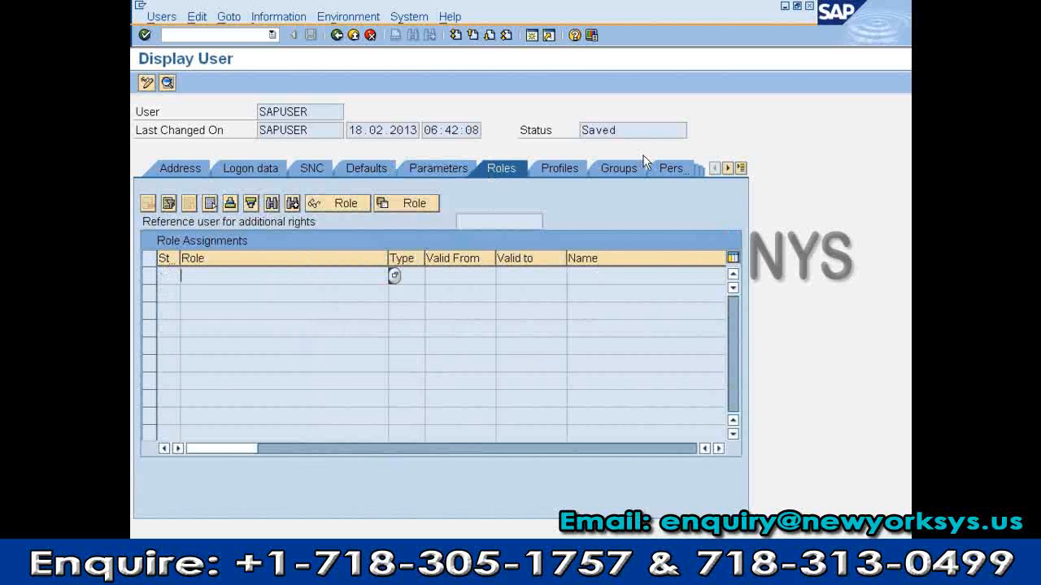
click(570, 167)
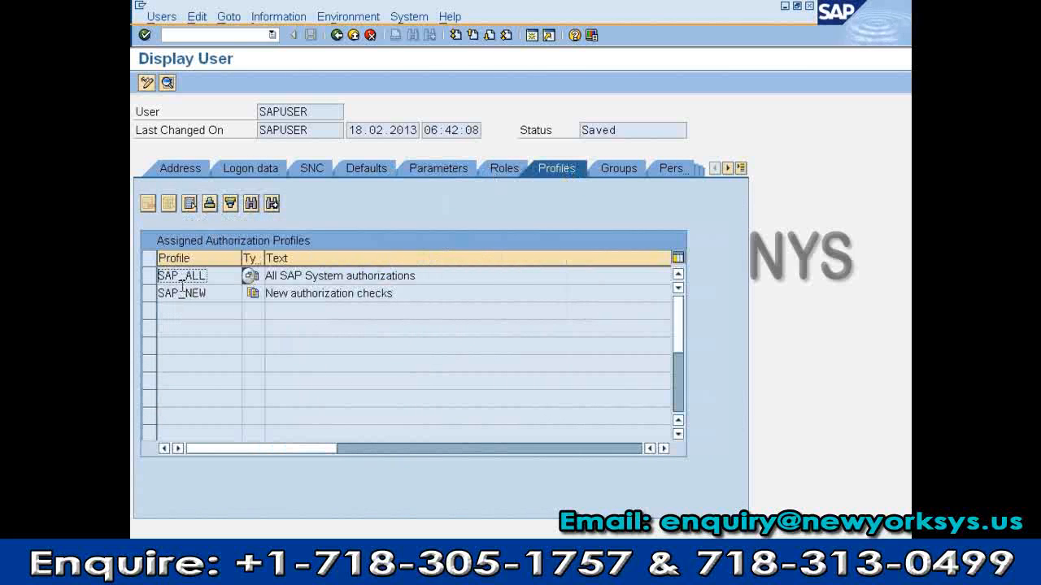
click(624, 169)
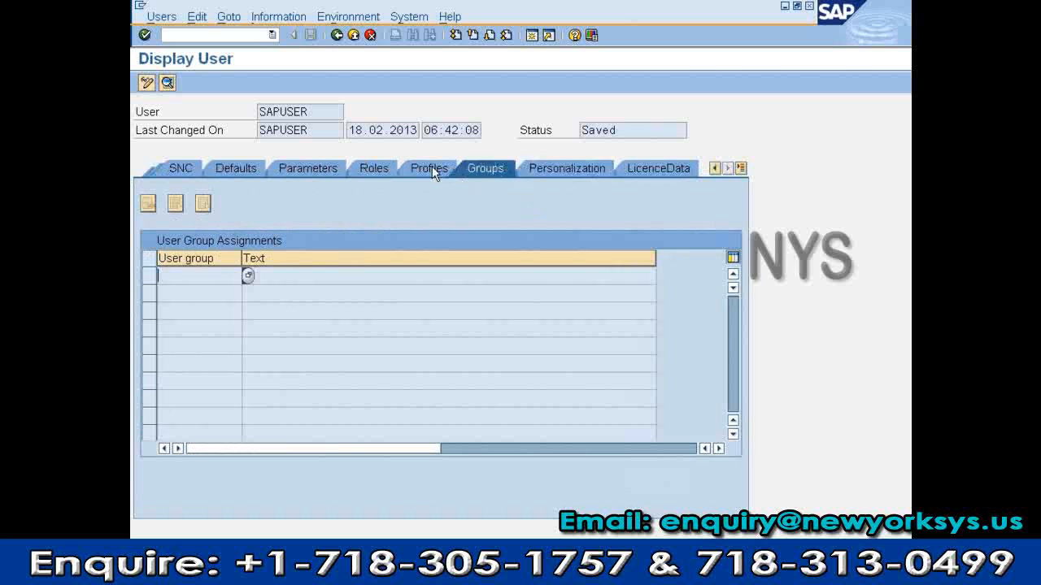
Revisit the Profiles, SNC, Logon data and Address tabs, then go back to the initial screen
click(429, 168)
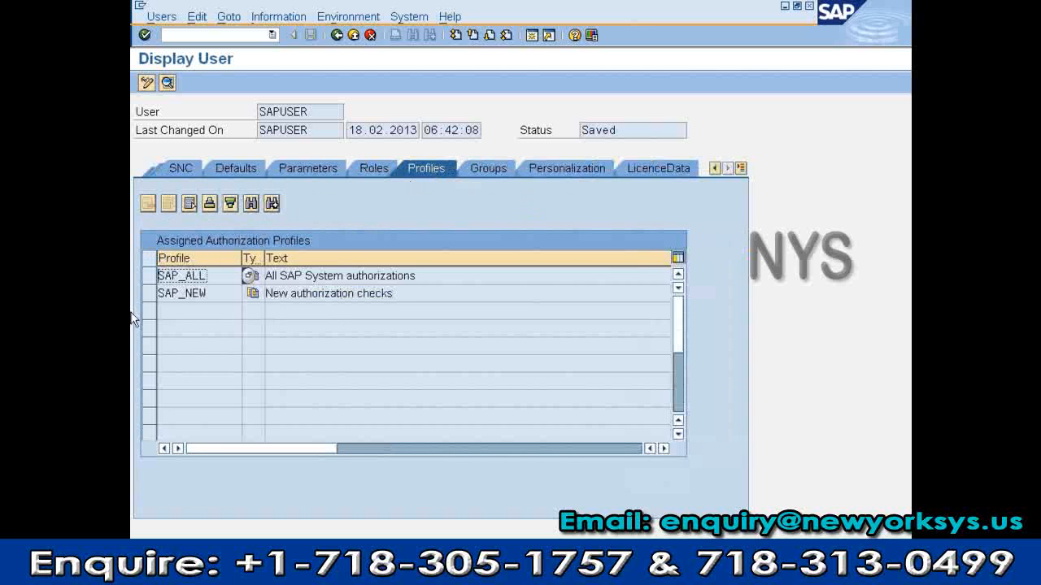
click(165, 170)
click(164, 170)
click(167, 171)
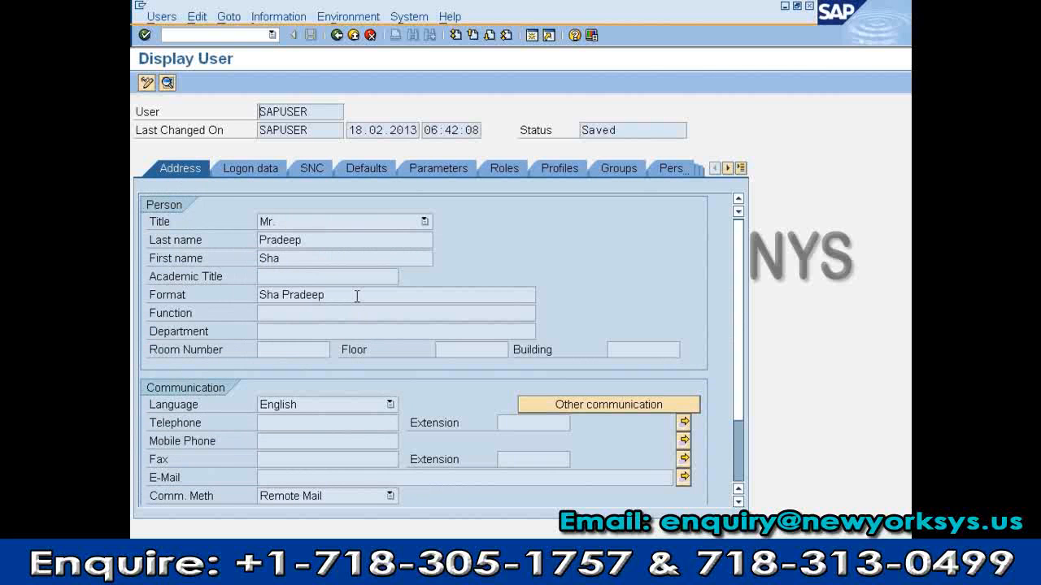
click(561, 171)
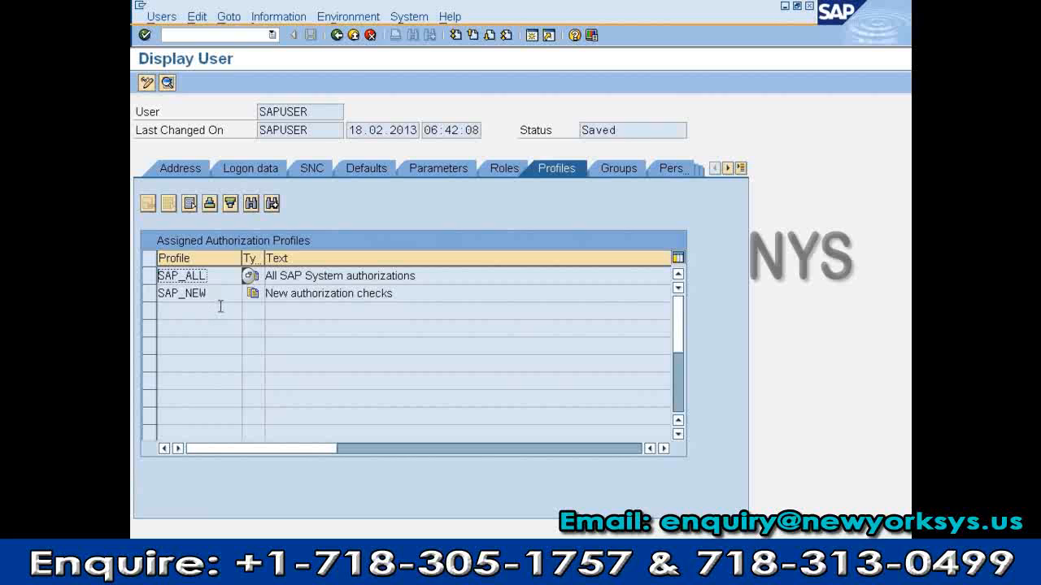
click(337, 37)
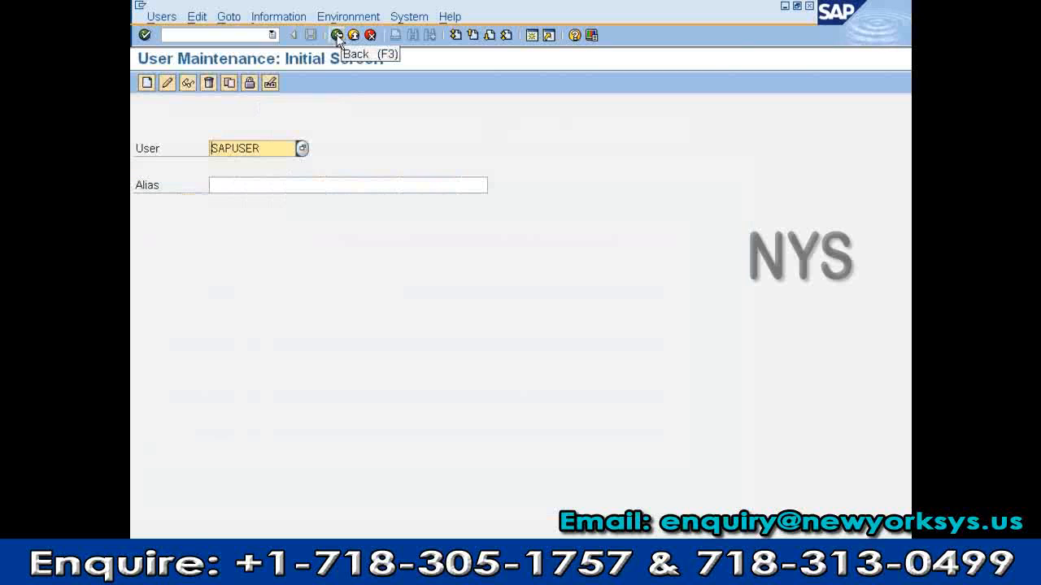
Return to SAP Easy Access, then start and exit the VA01 Create Sales Order transaction
click(336, 37)
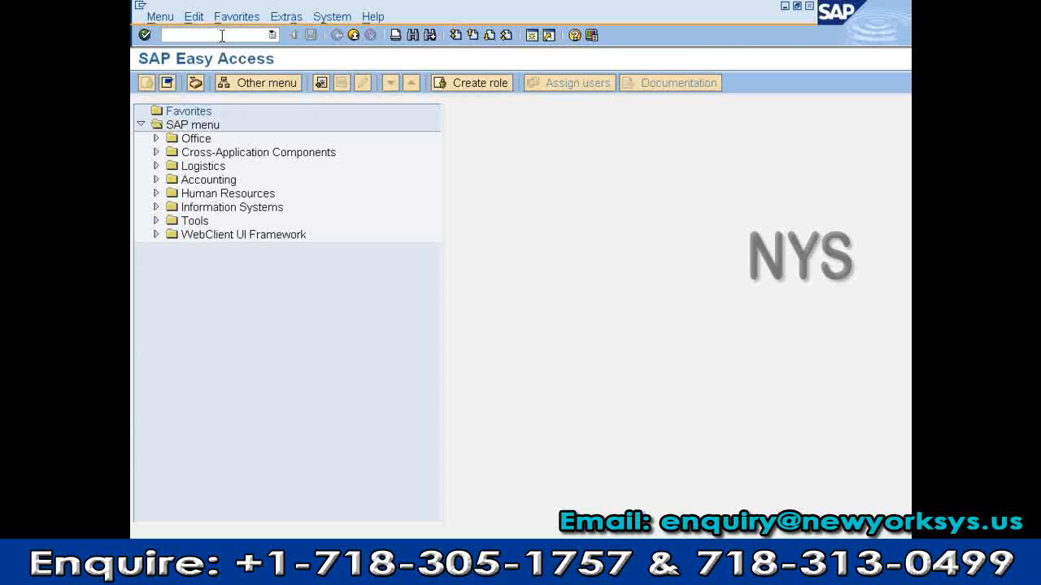
text(va01)
key(Return)
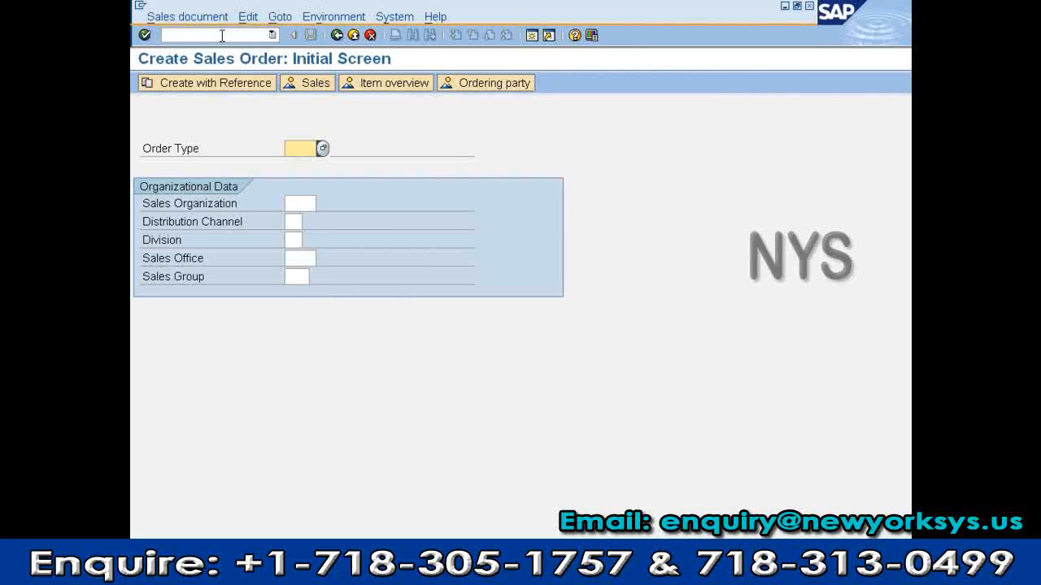
key(F3)
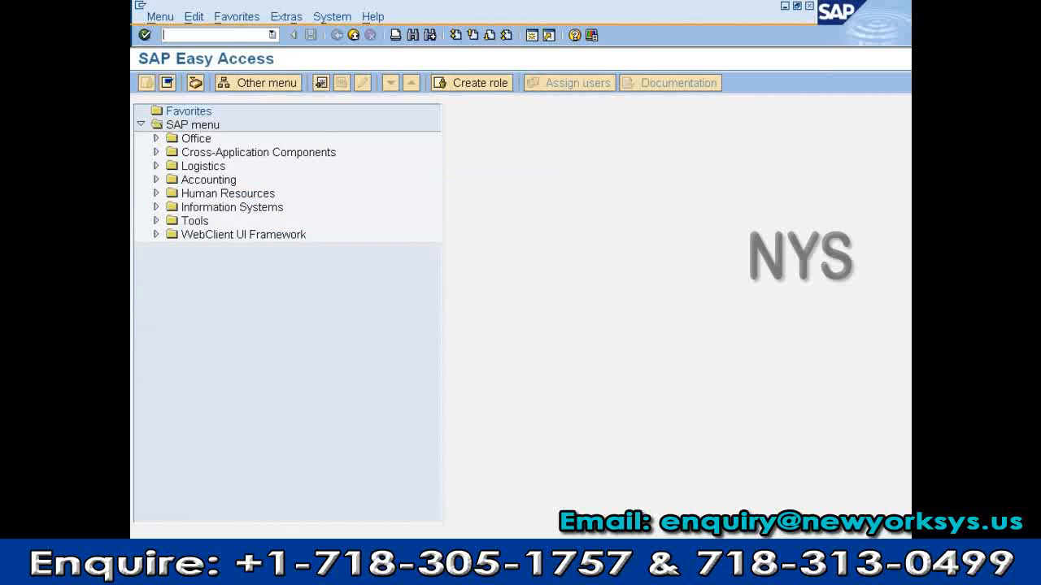
Start and exit the Create Material transaction via 'mm', then focus the empty command field
text(mm)
key(Return)
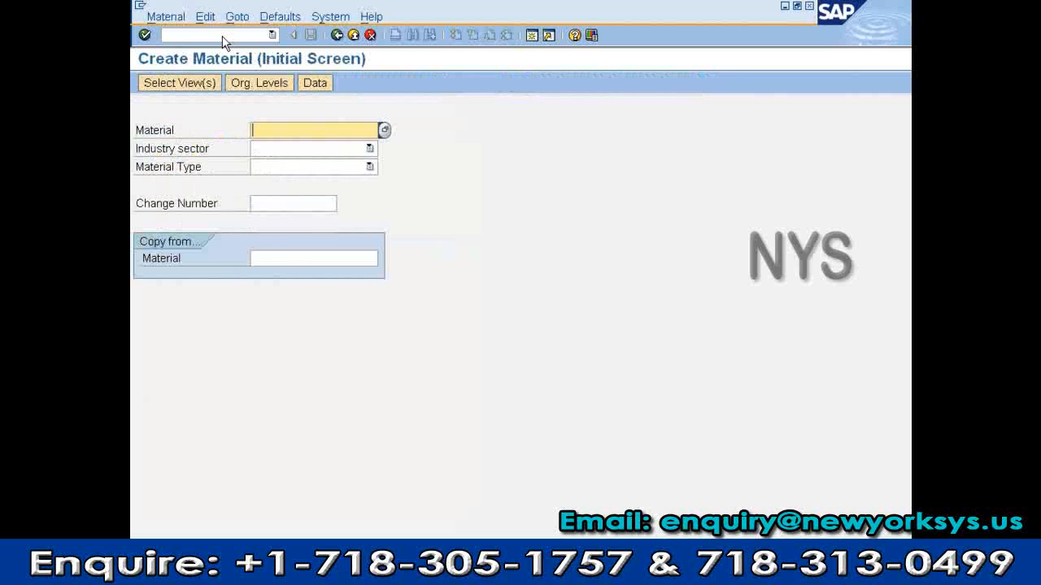
key(F3)
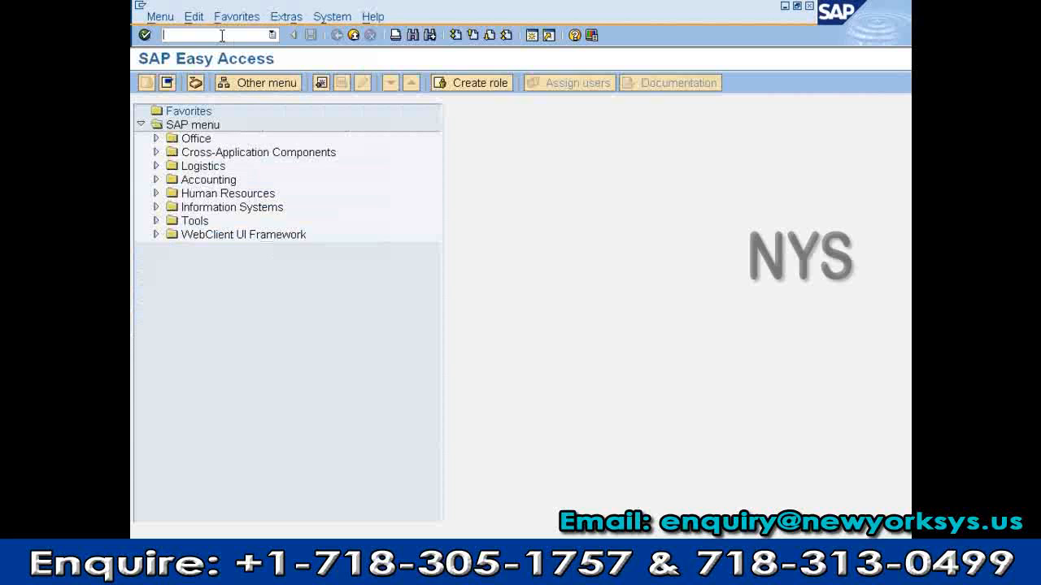
click(221, 36)
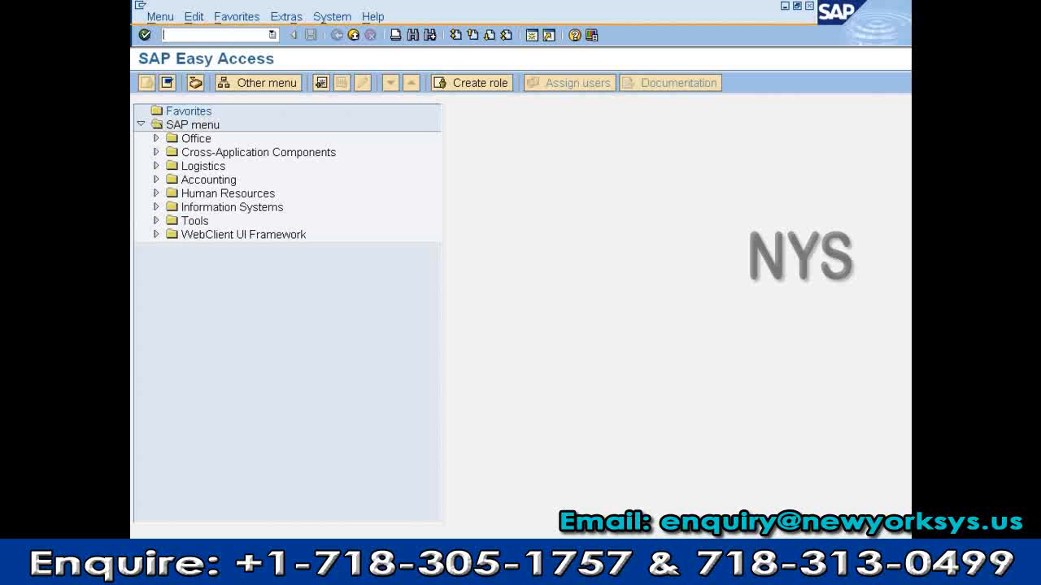
Launch Microsoft Paint from the Start menu's Accessories programs
click(163, 574)
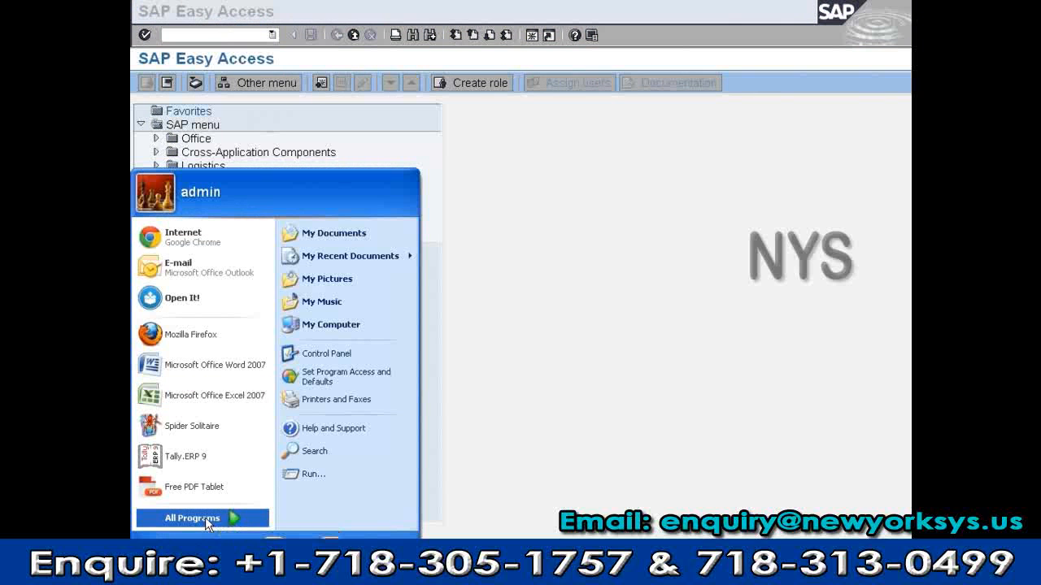
click(205, 517)
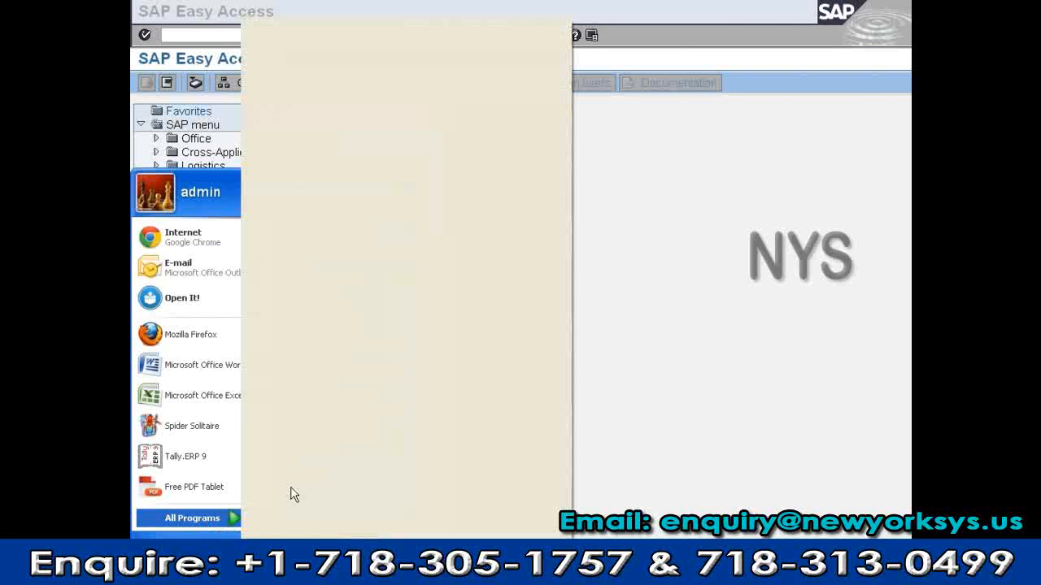
mouse_move(309, 103)
click(442, 244)
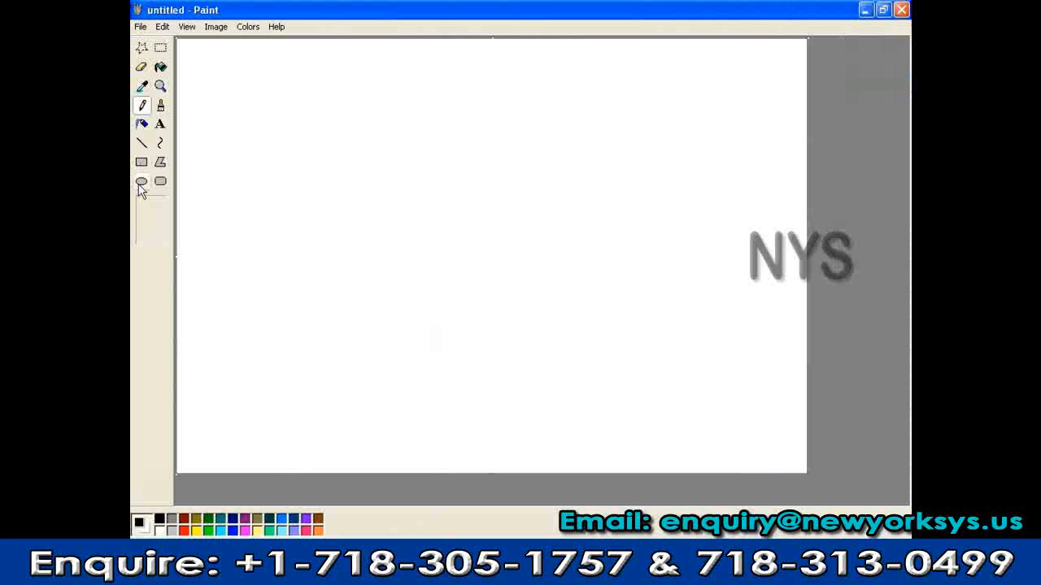
Draw two rounded rectangles side by side on the canvas
click(161, 181)
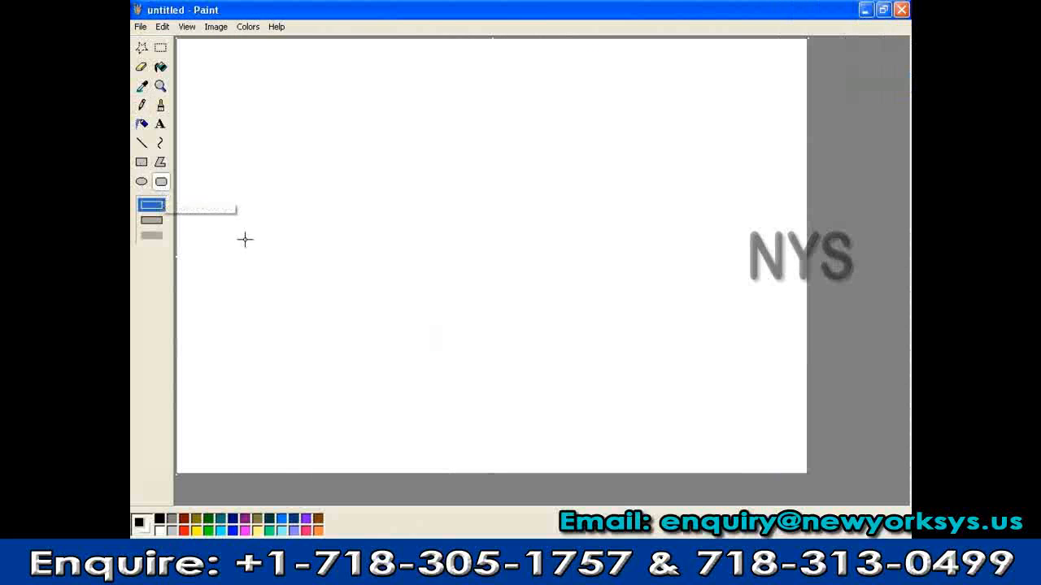
mouse_move(252, 202)
mouse_down()
mouse_move(323, 267)
mouse_move(360, 265)
mouse_up()
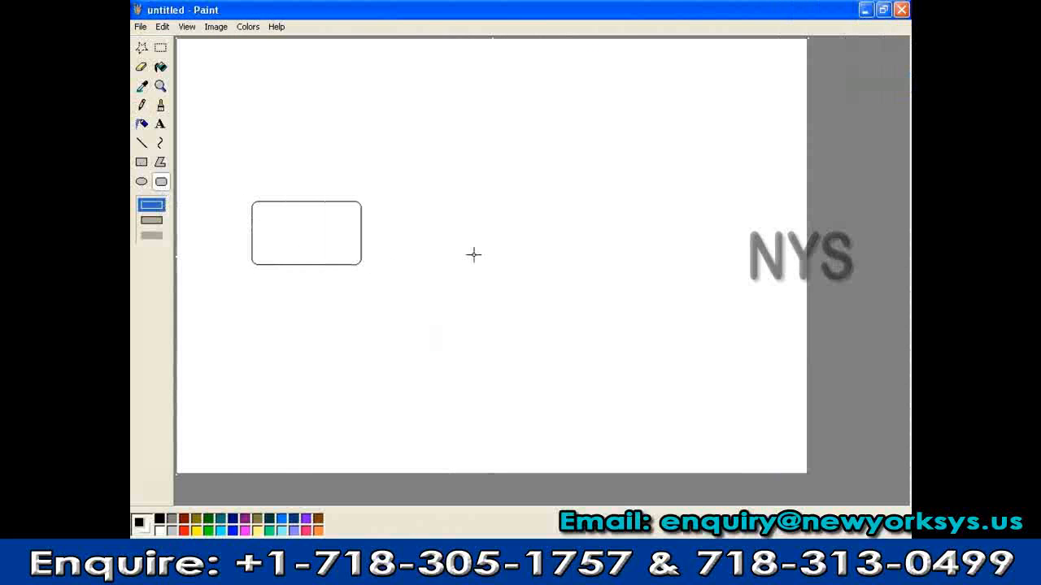
mouse_move(486, 199)
mouse_down()
mouse_move(532, 252)
mouse_move(602, 268)
mouse_up()
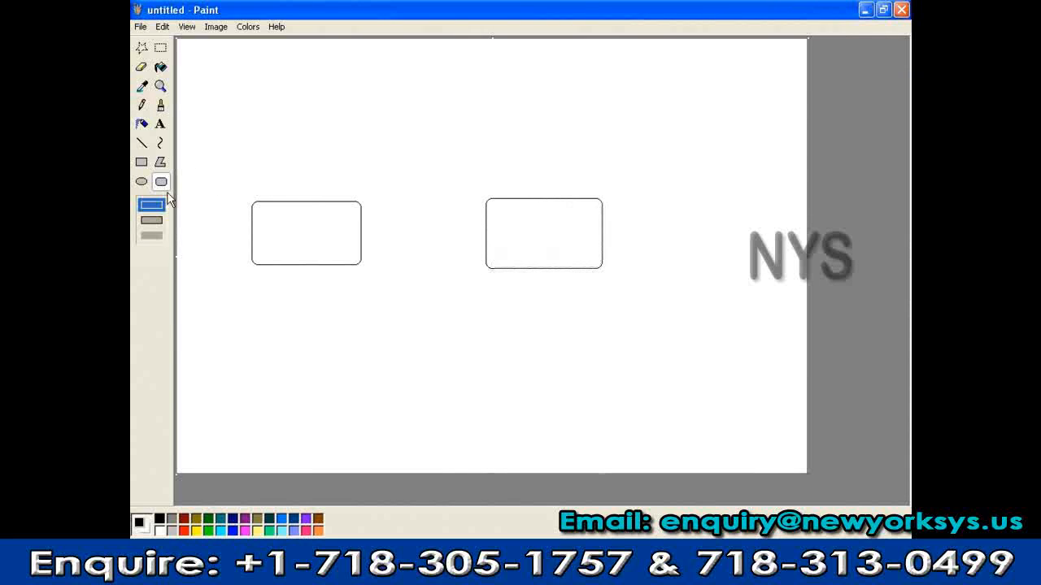
Label the left box 'Basis' with a text box
click(160, 123)
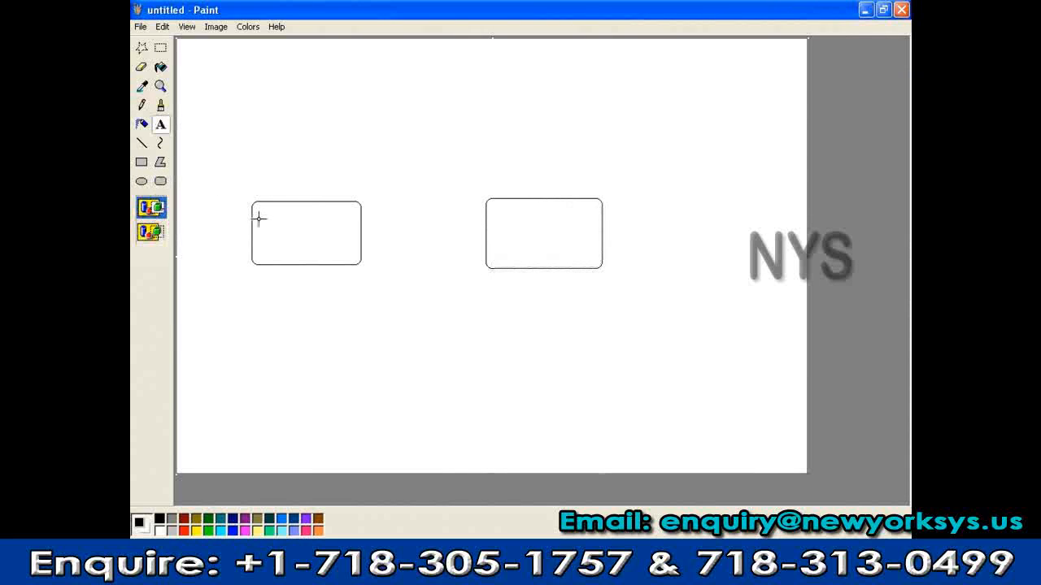
drag(262, 213, 336, 241)
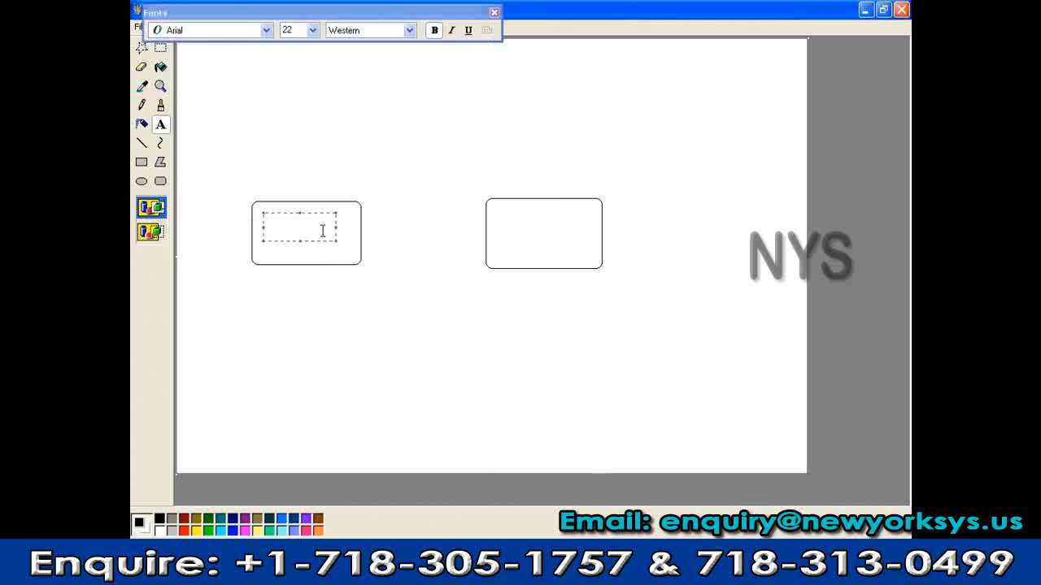
text(Basis)
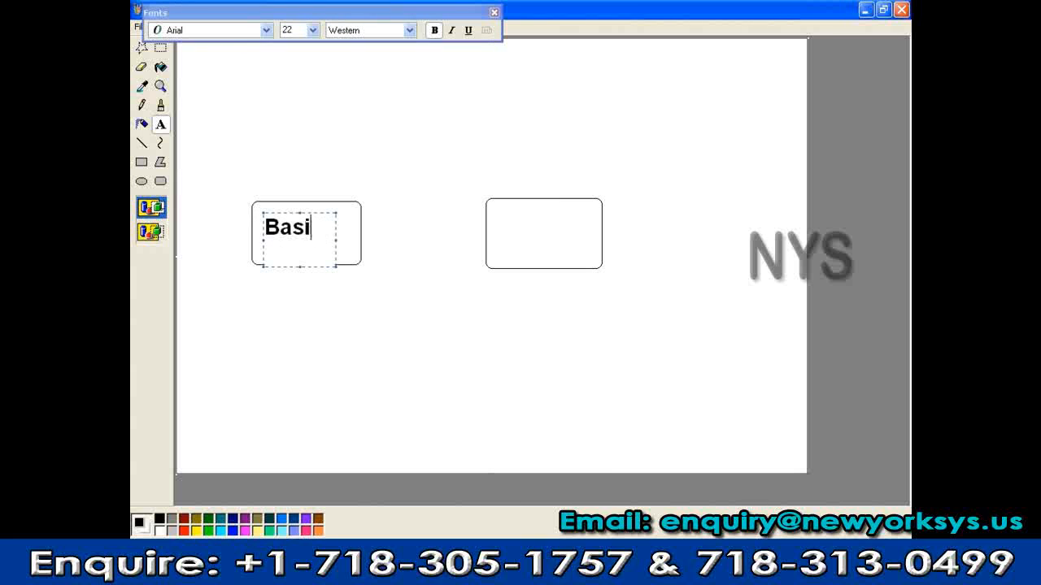
drag(299, 266, 300, 252)
click(302, 290)
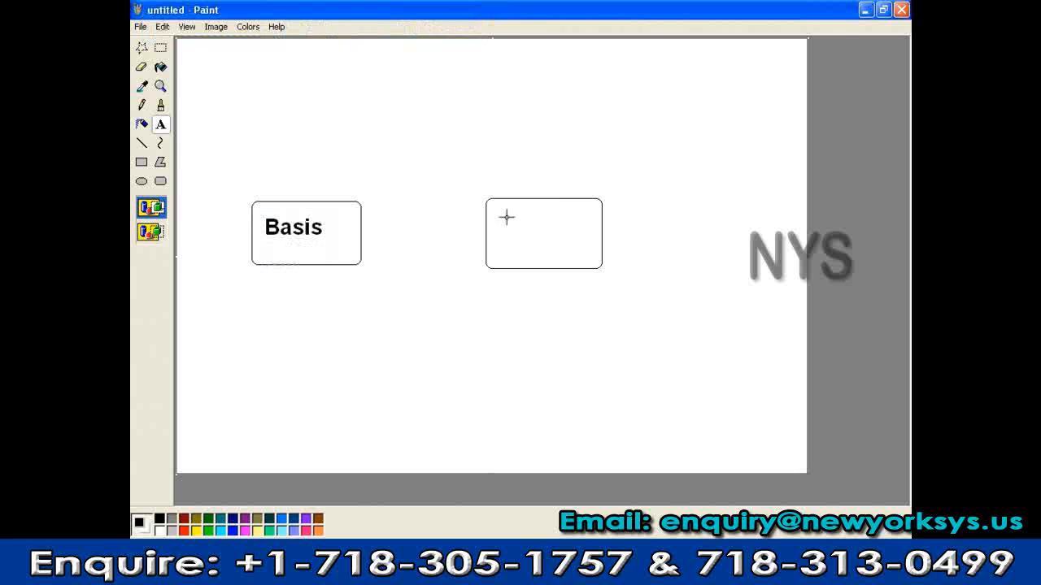
Label the right box 'SAP SD' on two lines
drag(506, 215, 572, 239)
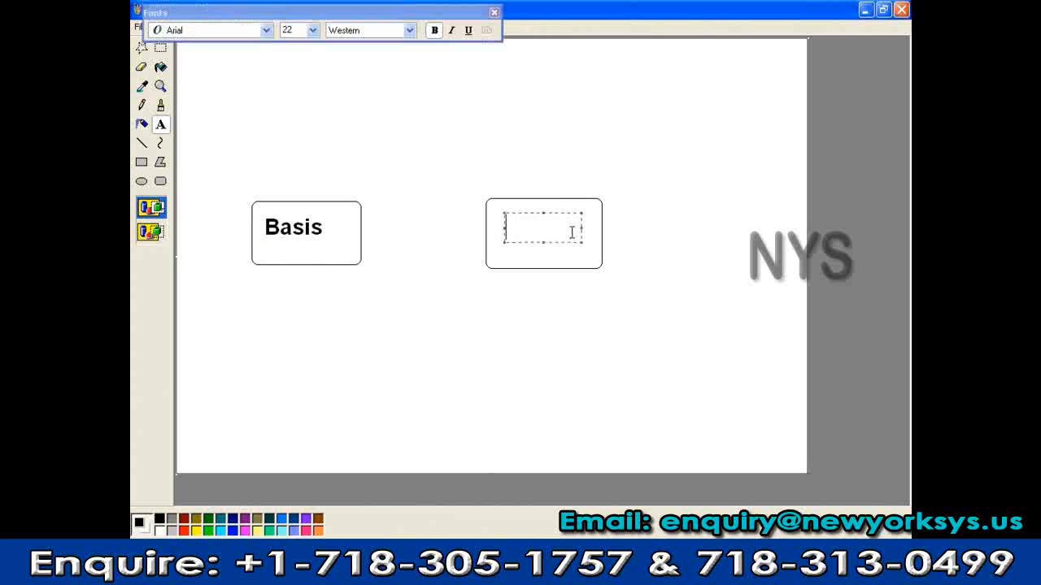
text(SAP)
key(Return)
text(SD)
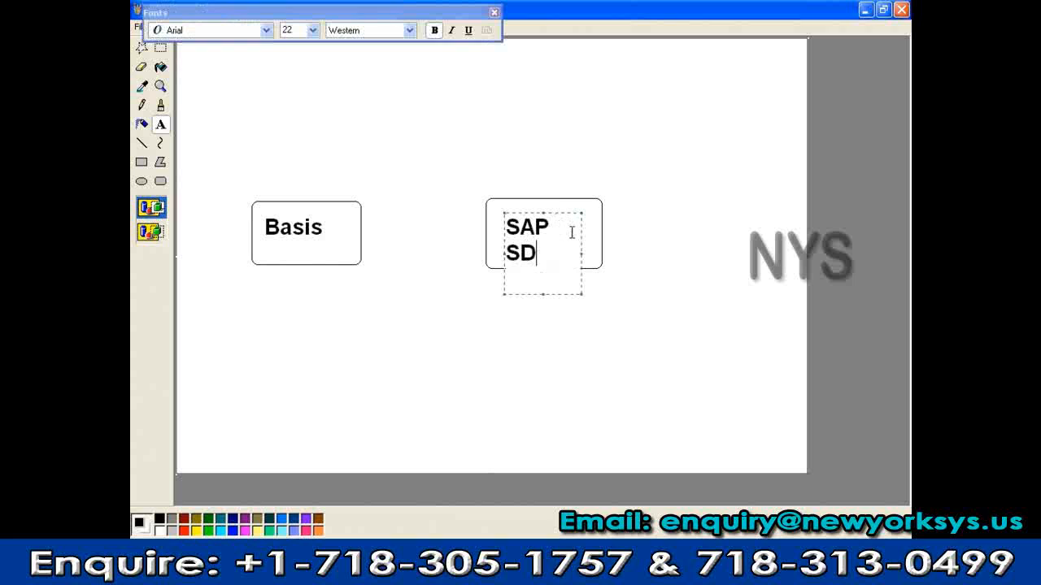
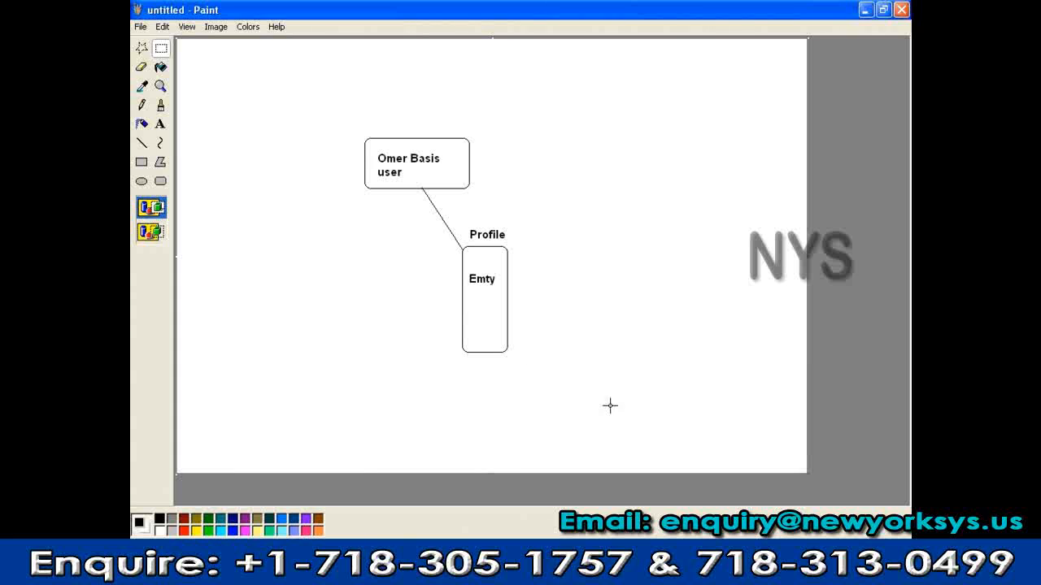
Minimize the Paint diagram to bring SAP Easy Access to the front
click(866, 9)
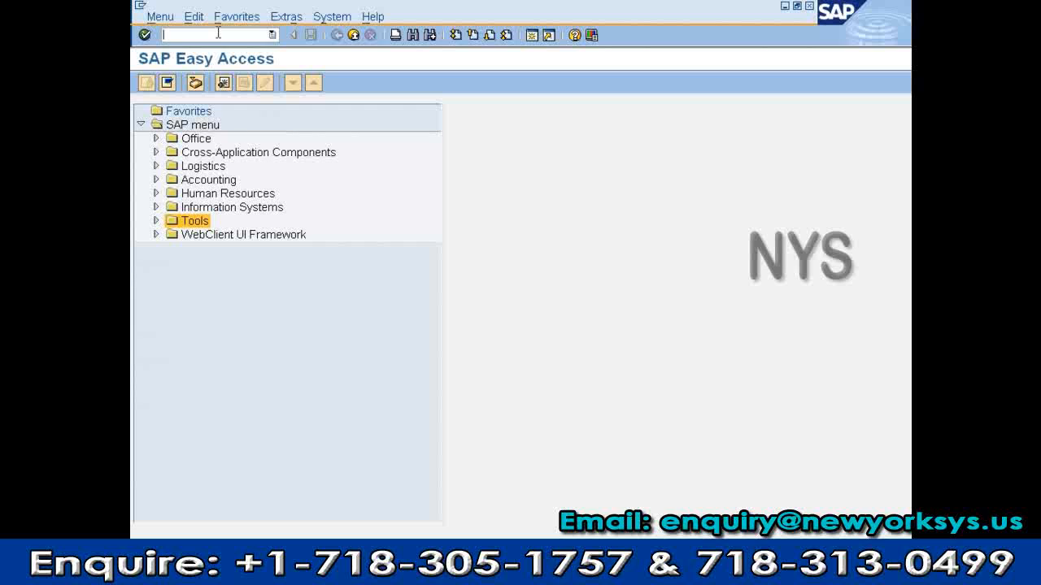
Run transaction SCC4 from the command field
text(scc4)
key(Return)
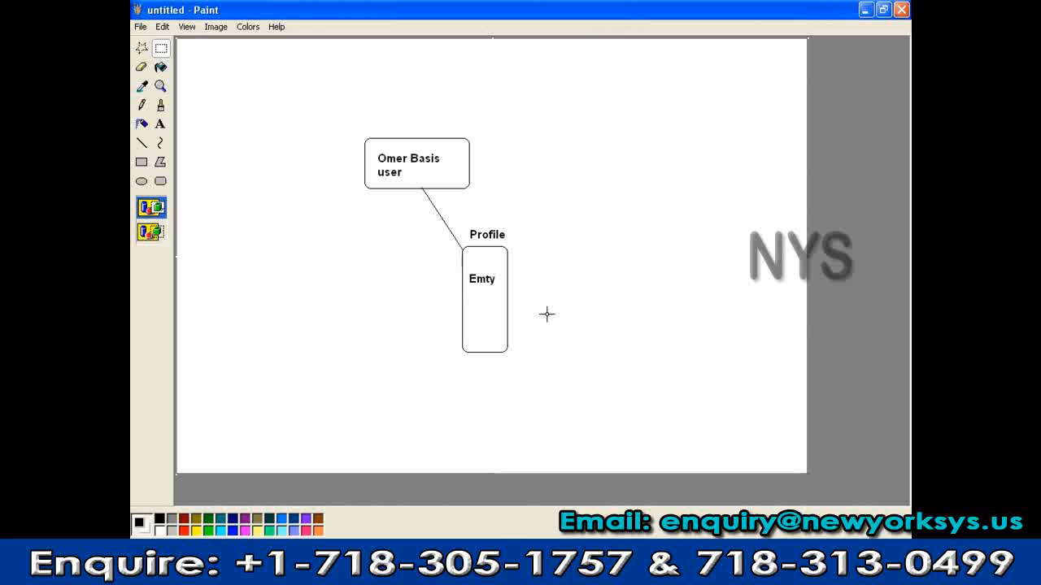
Draw an ellipse labelled 'SAP System' and connect it to the user box with a line
click(143, 182)
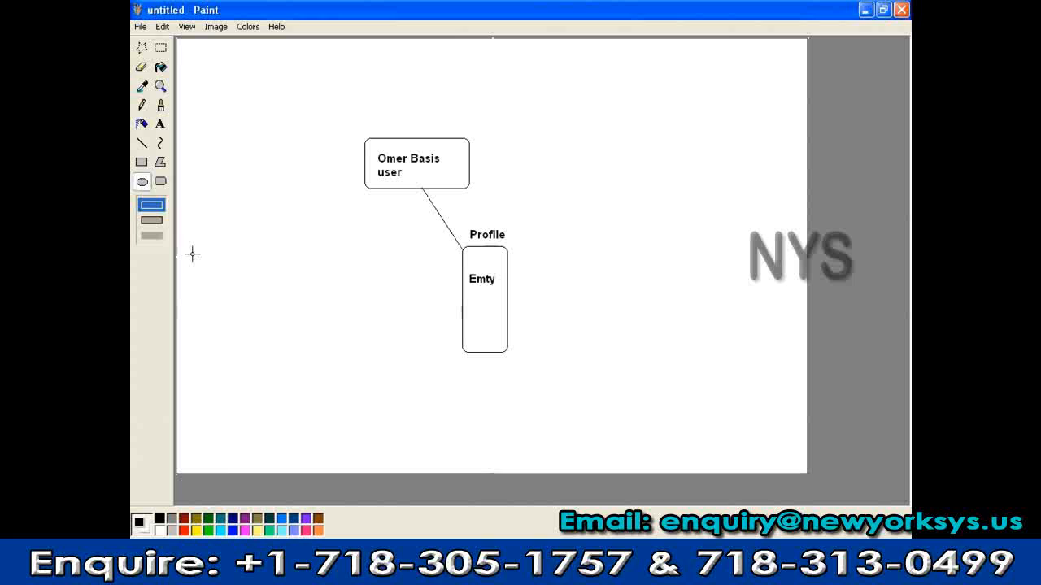
drag(290, 253, 417, 358)
click(160, 123)
drag(310, 286, 347, 302)
text(S)
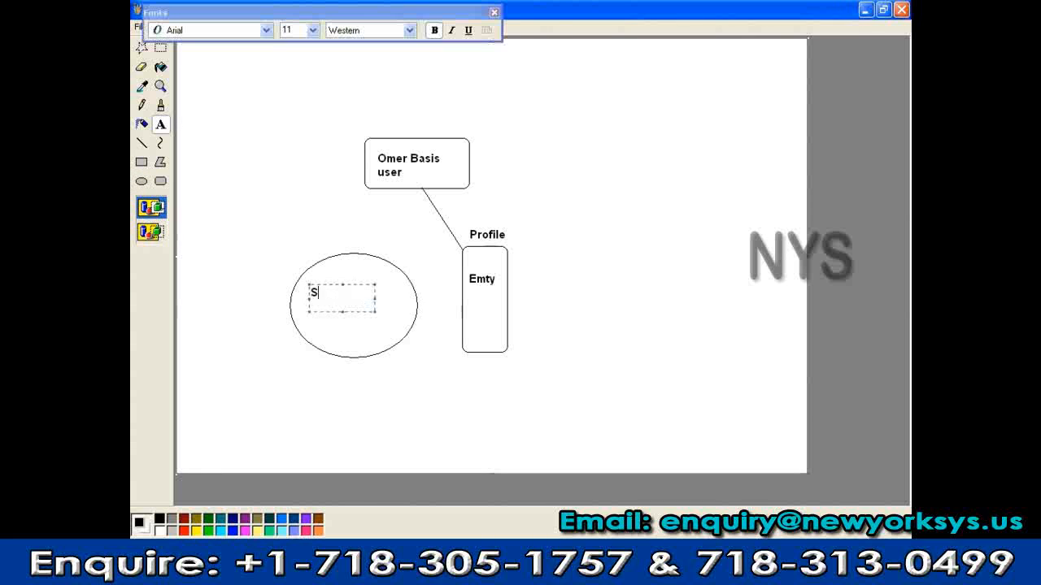
text(AP System)
click(383, 384)
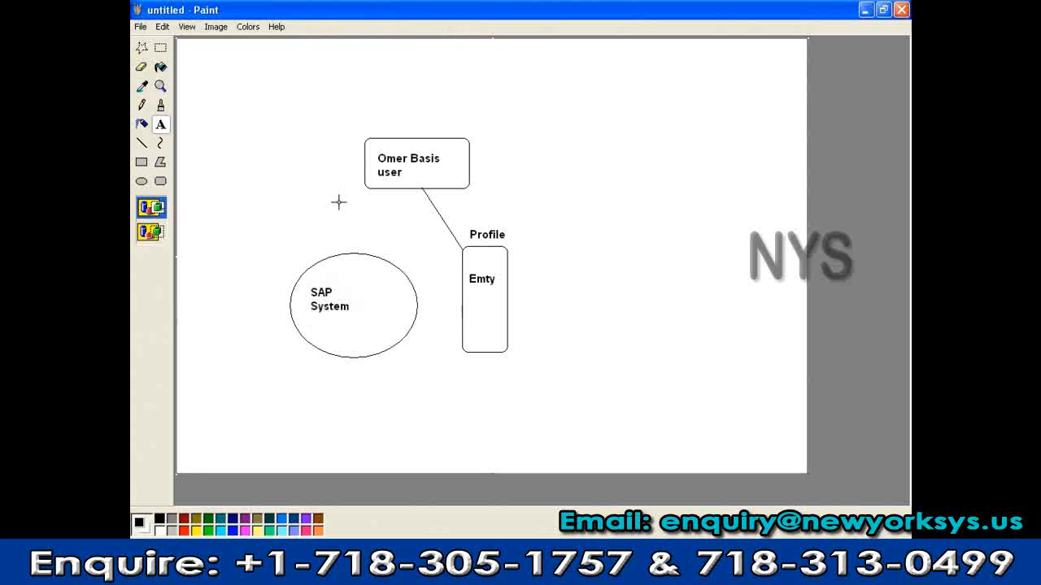
click(142, 142)
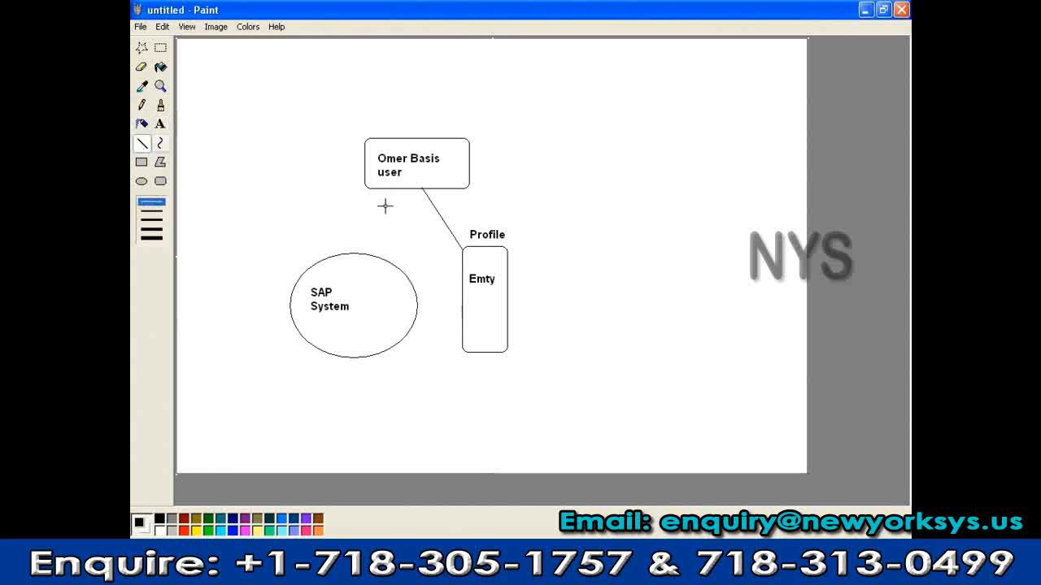
drag(384, 185, 475, 311)
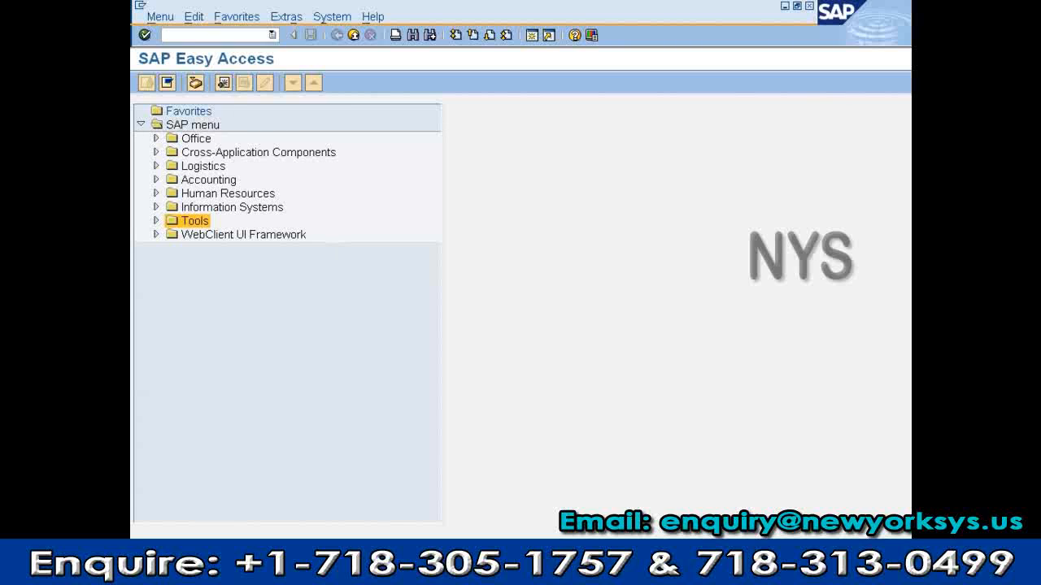
Run SE11, then log off the SAP session via System > Log off
text(se11)
key(Return)
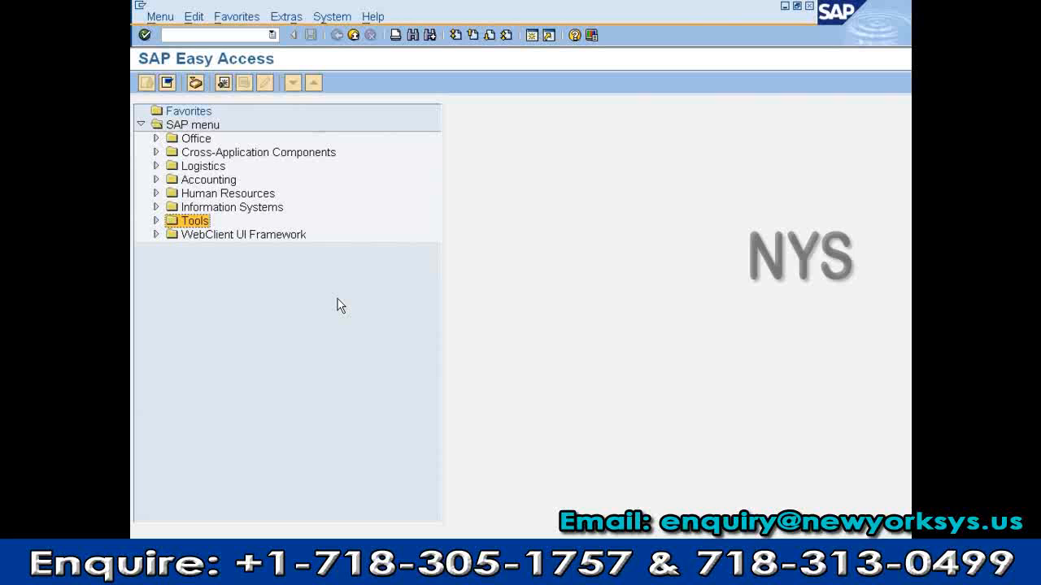
click(330, 17)
click(339, 235)
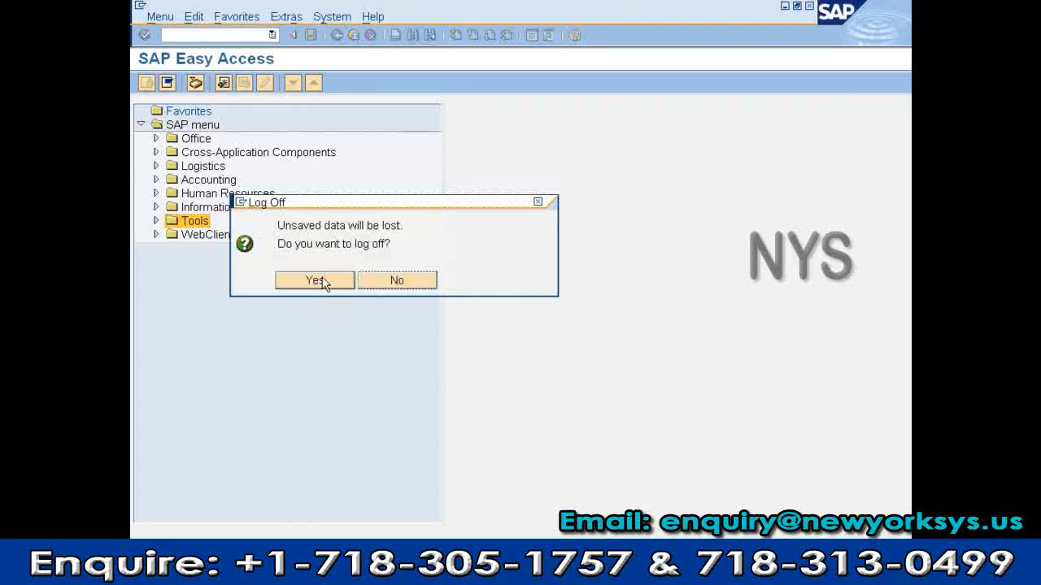
click(322, 286)
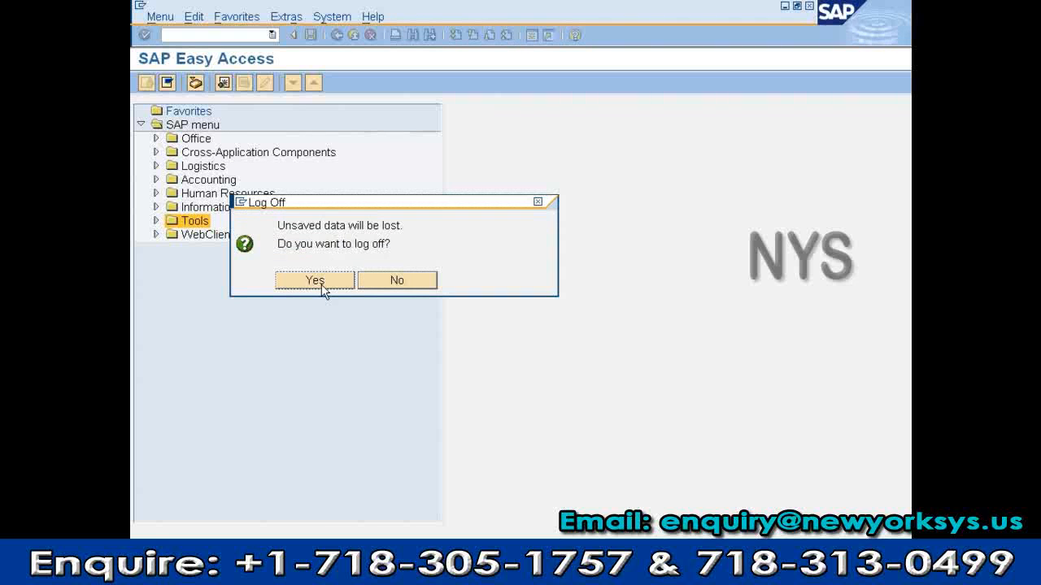
click(317, 280)
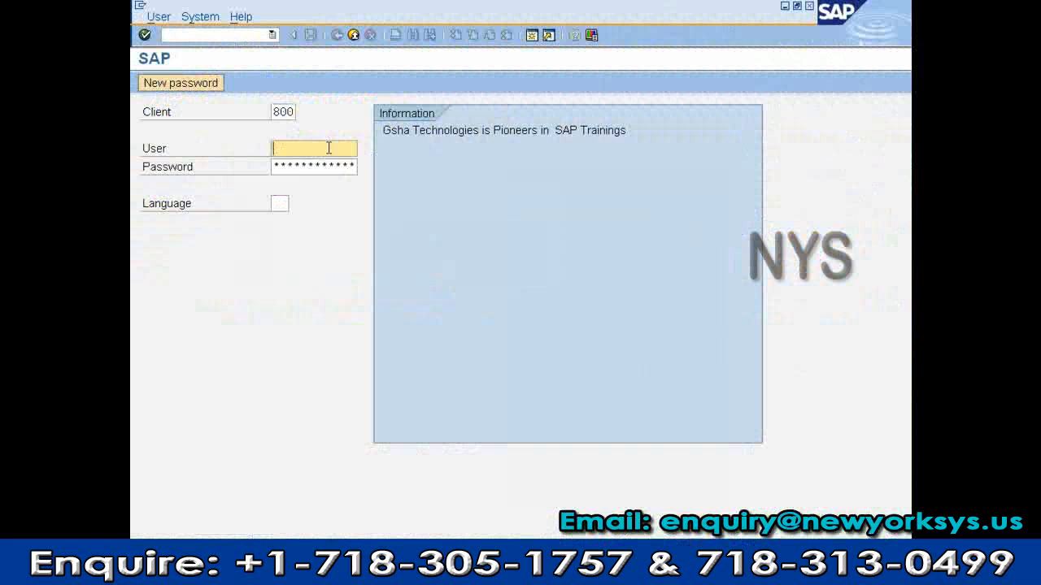
Log on to SAP with the saved user name and password
text(sap)
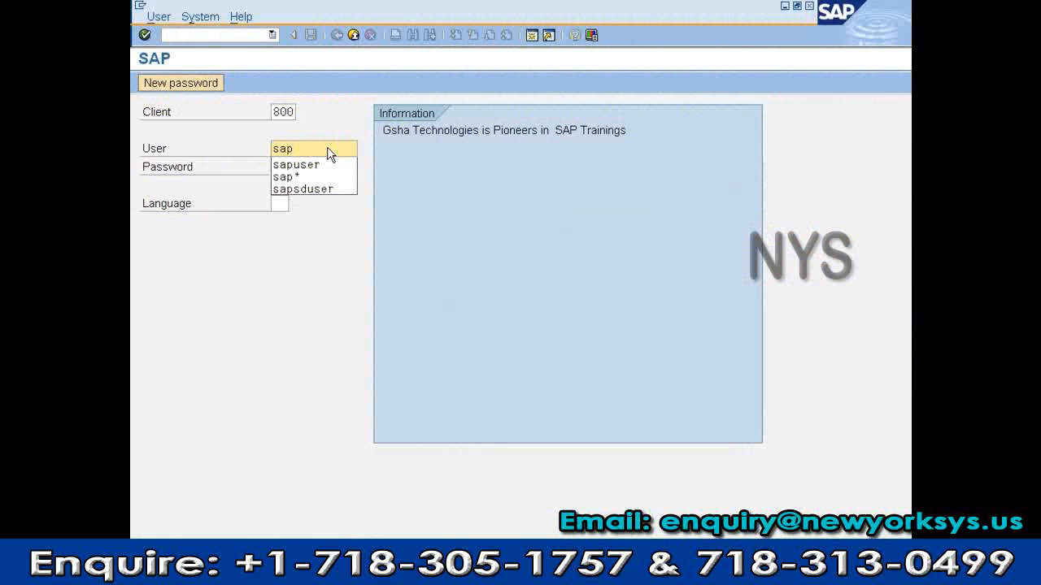
key(Down)
key(Return)
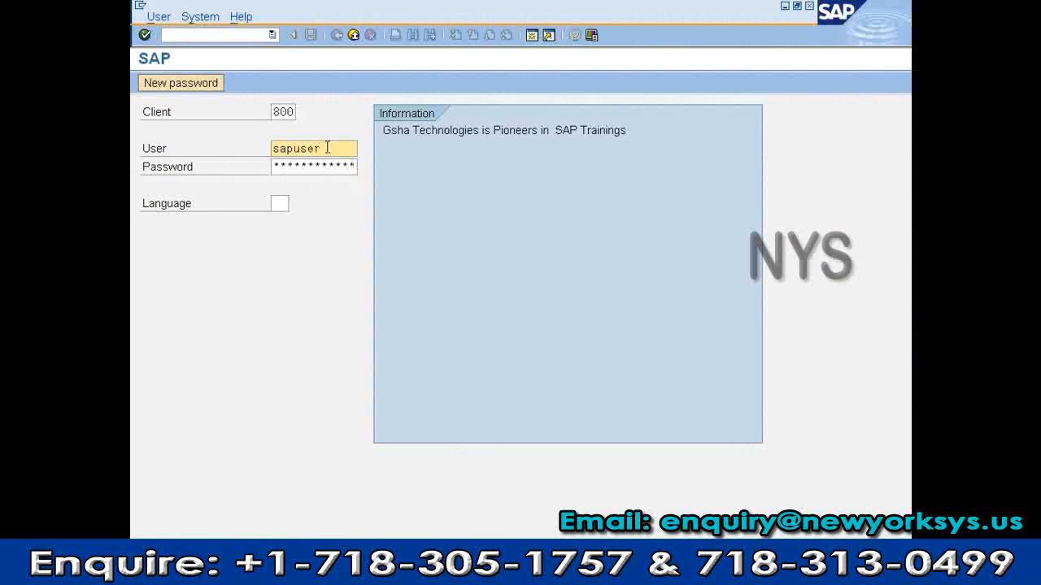
key(Tab)
key(Right)
key(Right)
key(Right)
key(Right)
key(Right)
key(Right)
key(Right)
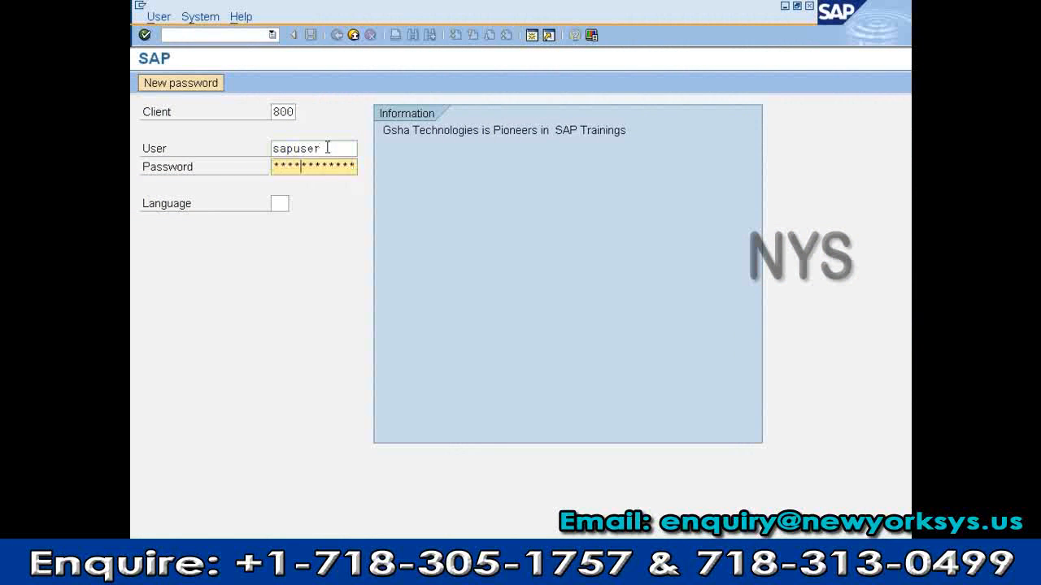
key(Return)
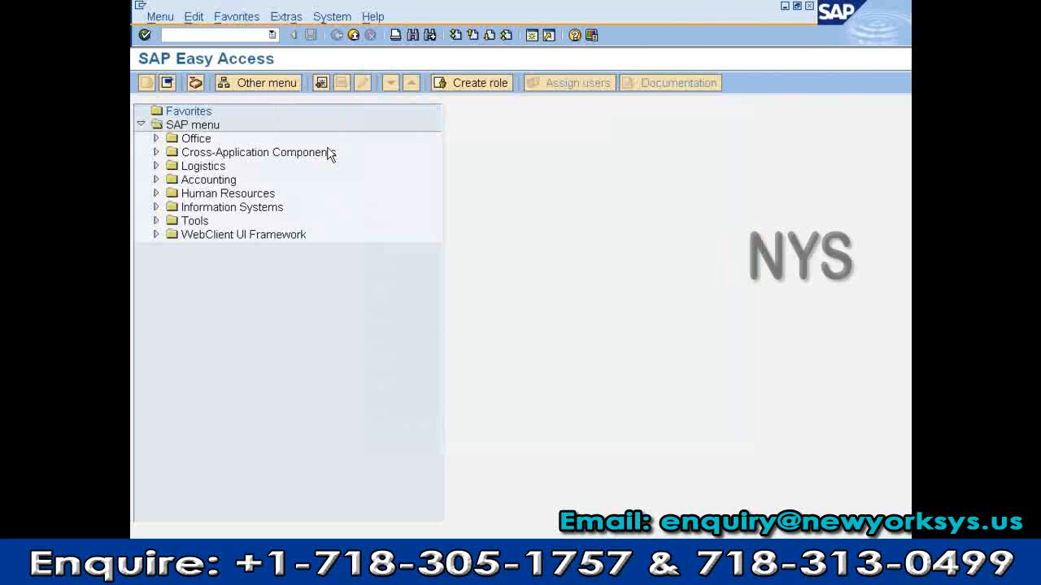
Visit SCCL, VA01 and VA02, returning to Easy Access with F3 each time
text(su)
key(BackSpace)
key(BackSpace)
text(sccl)
key(Return)
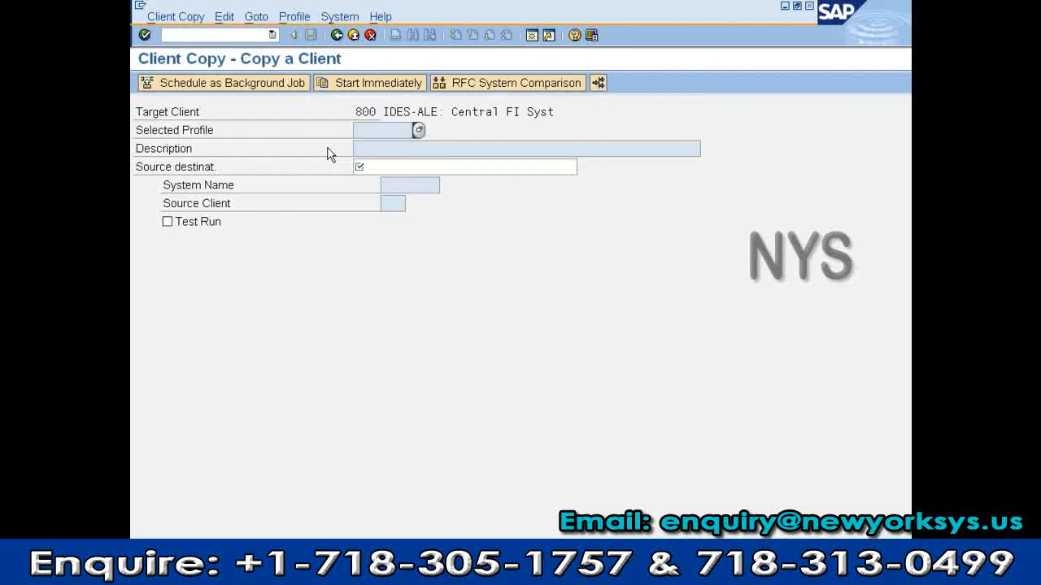
key(F3)
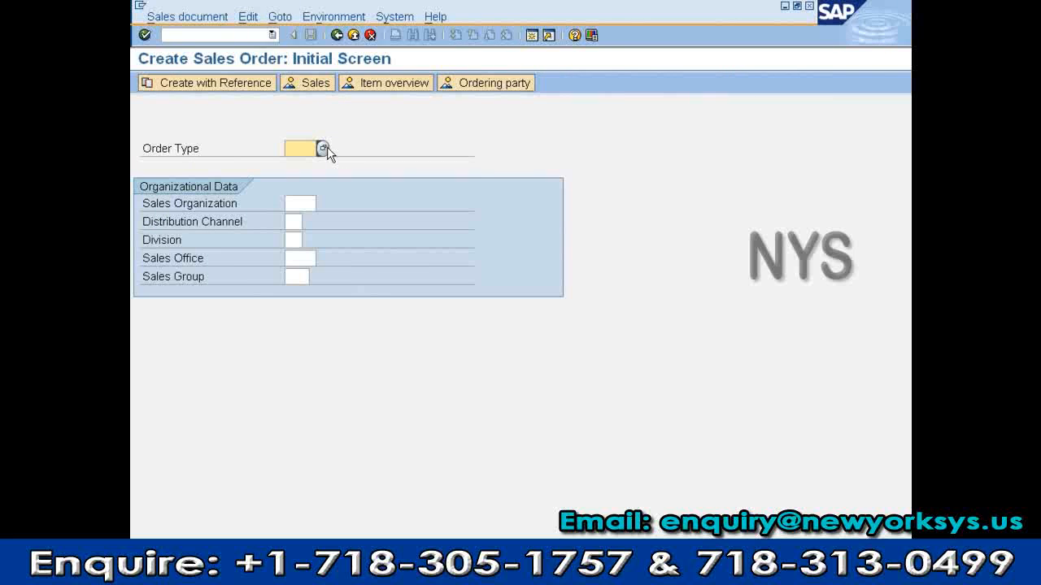
key(F3)
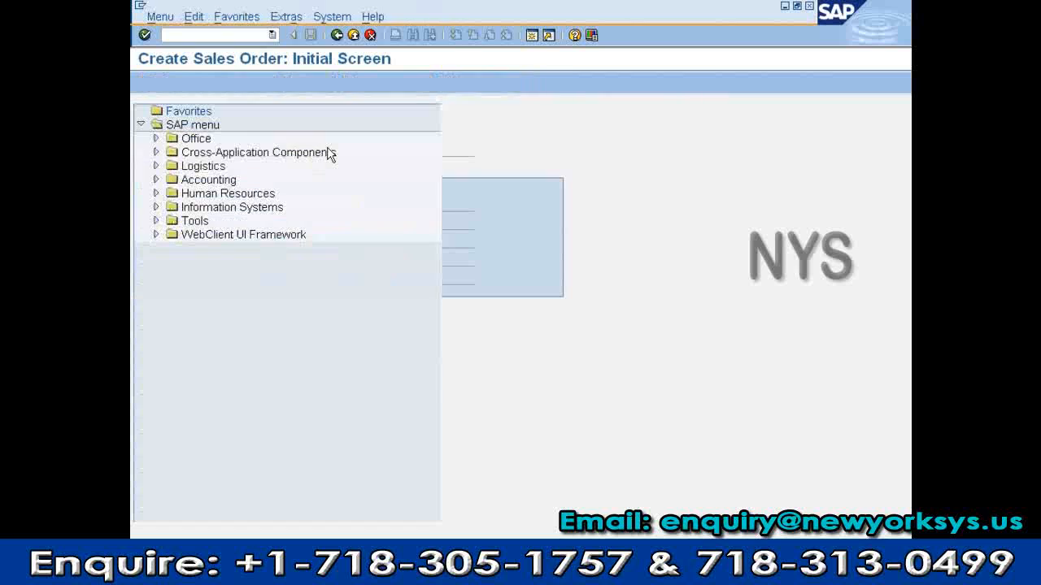
text(va02)
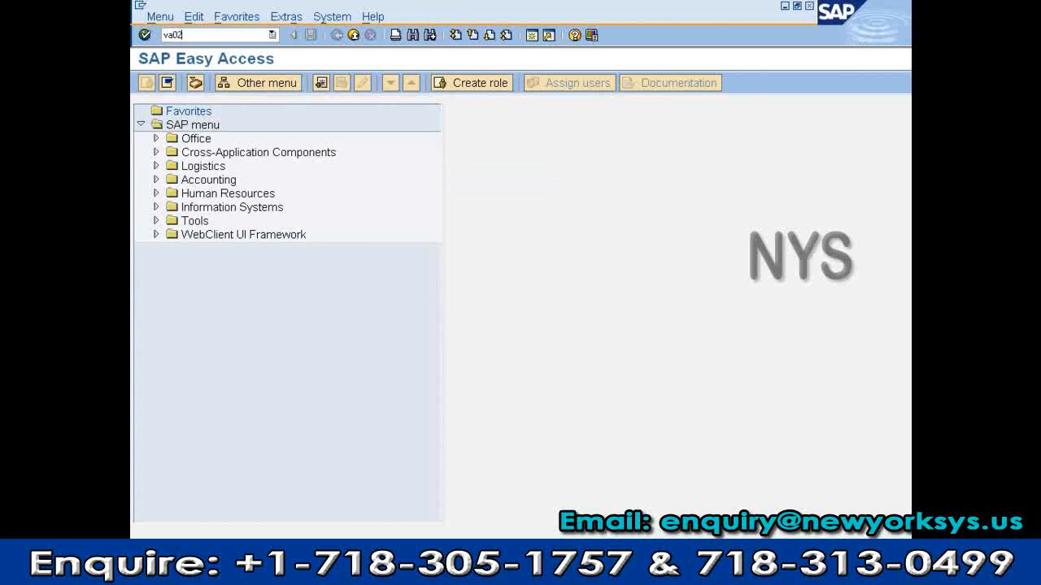
key(Return)
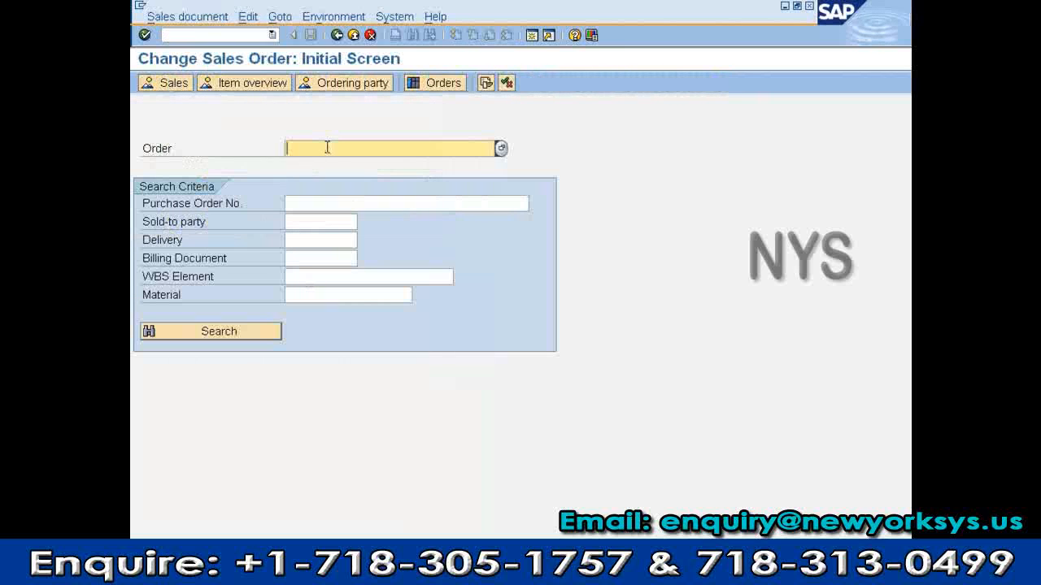
key(F3)
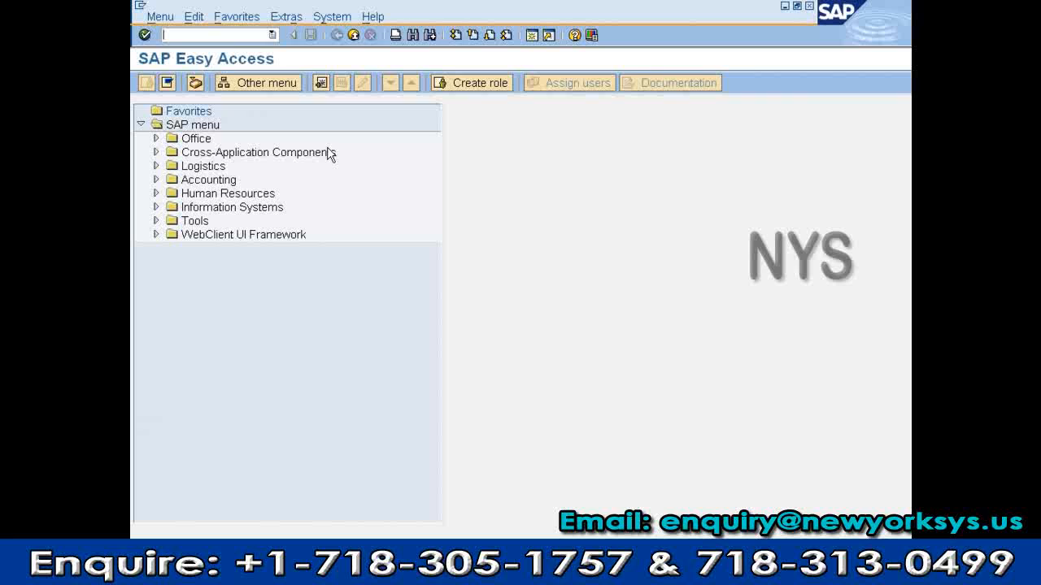
Open the new user in SU01 in change mode
text(su01)
key(Return)
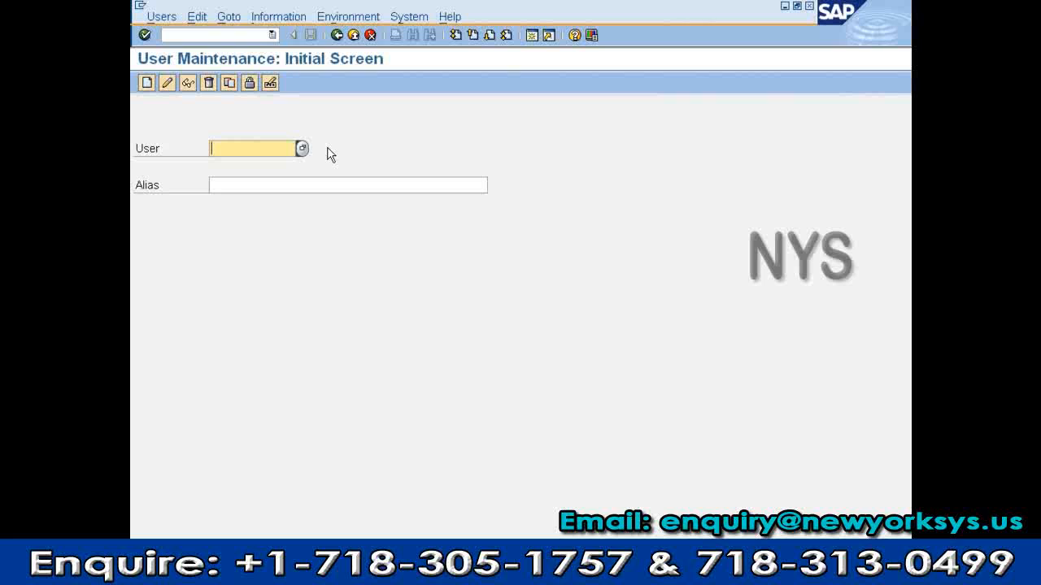
text(ome)
text(r)
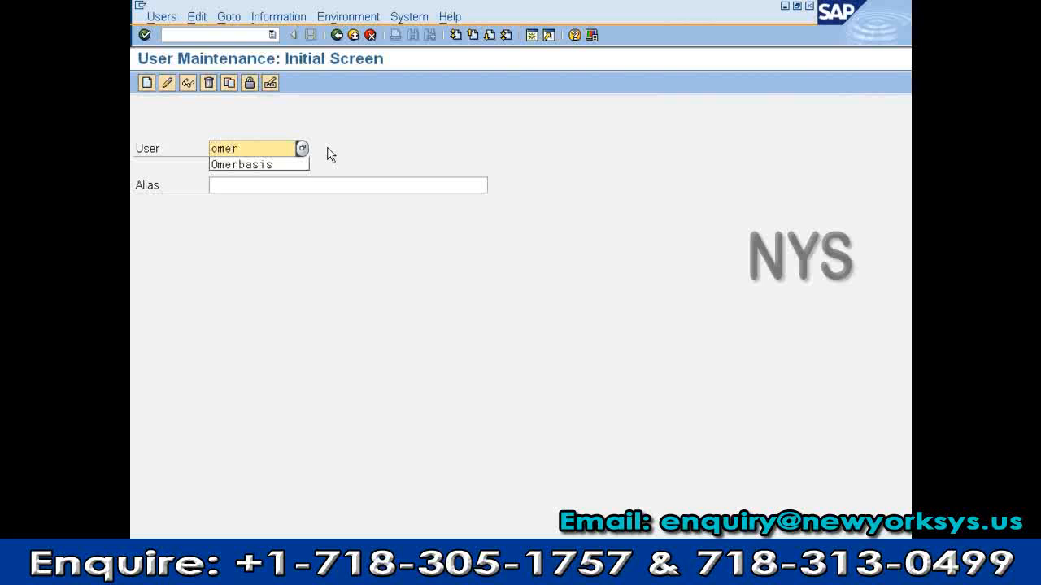
key(Down)
key(Return)
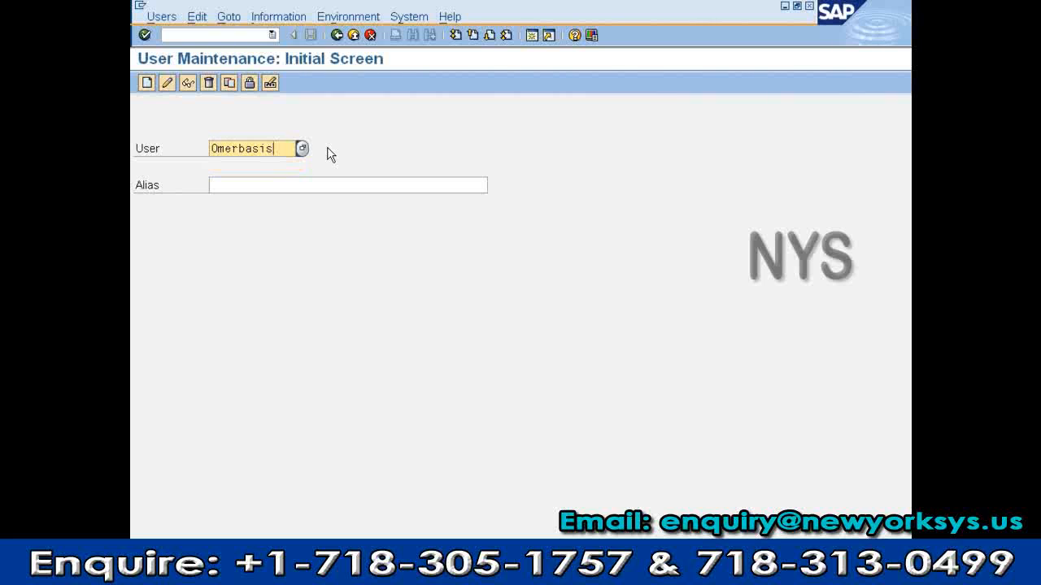
click(167, 84)
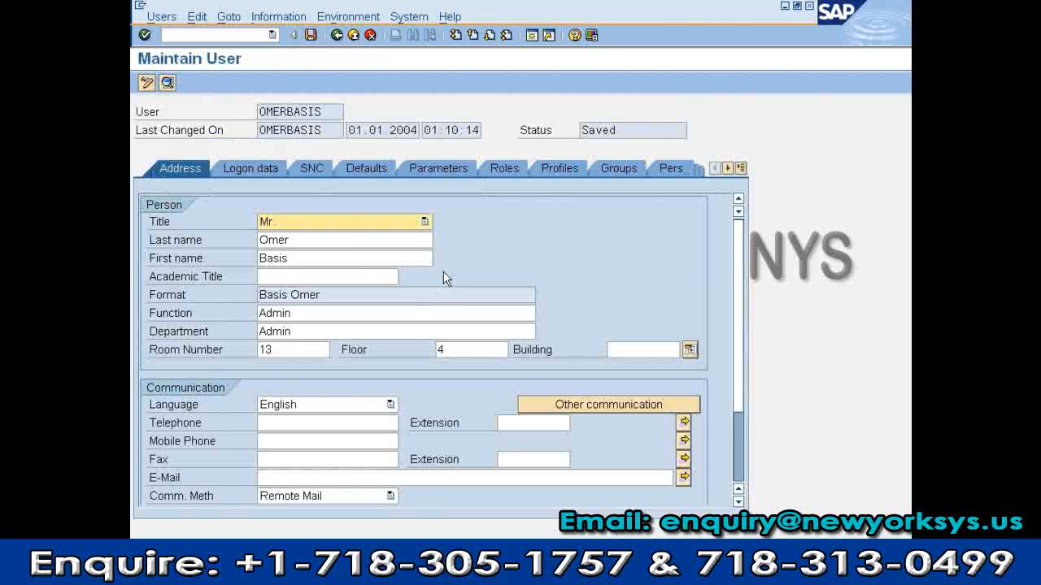
View the empty Profiles tab and its value list, then write 'Admin:' in Word
click(559, 169)
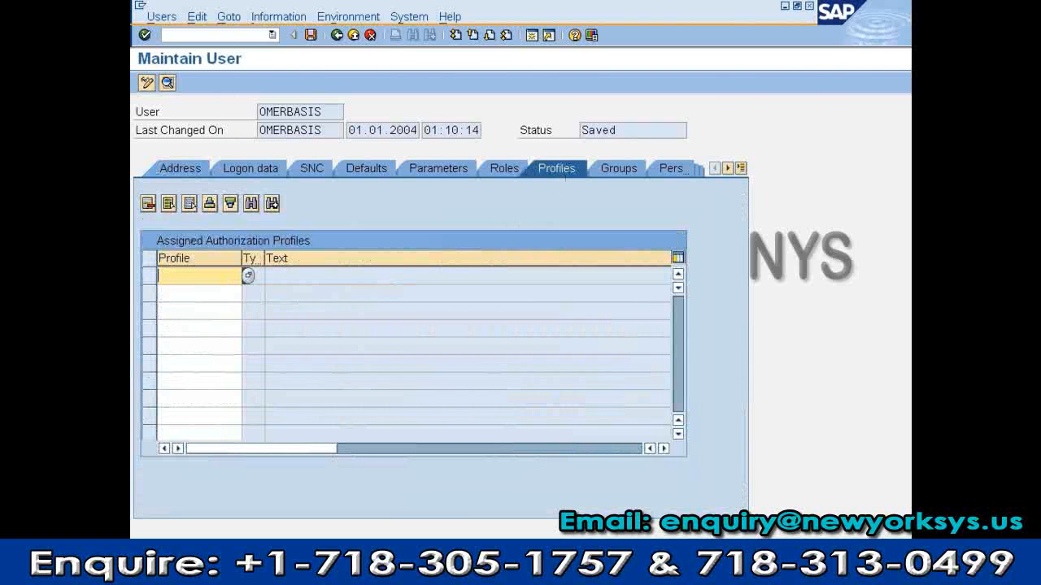
click(249, 275)
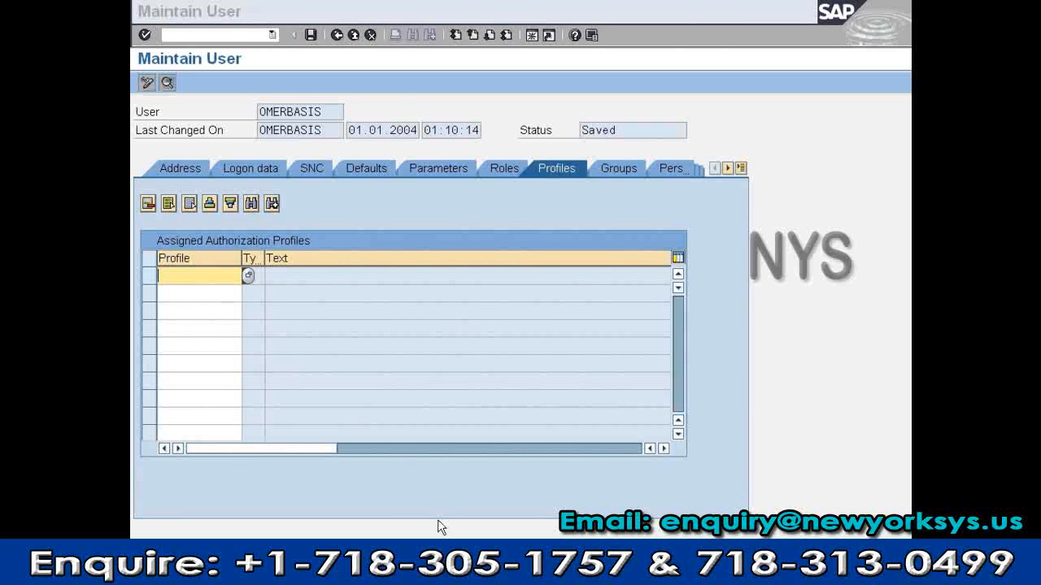
key(alt+Tab)
text(Adm)
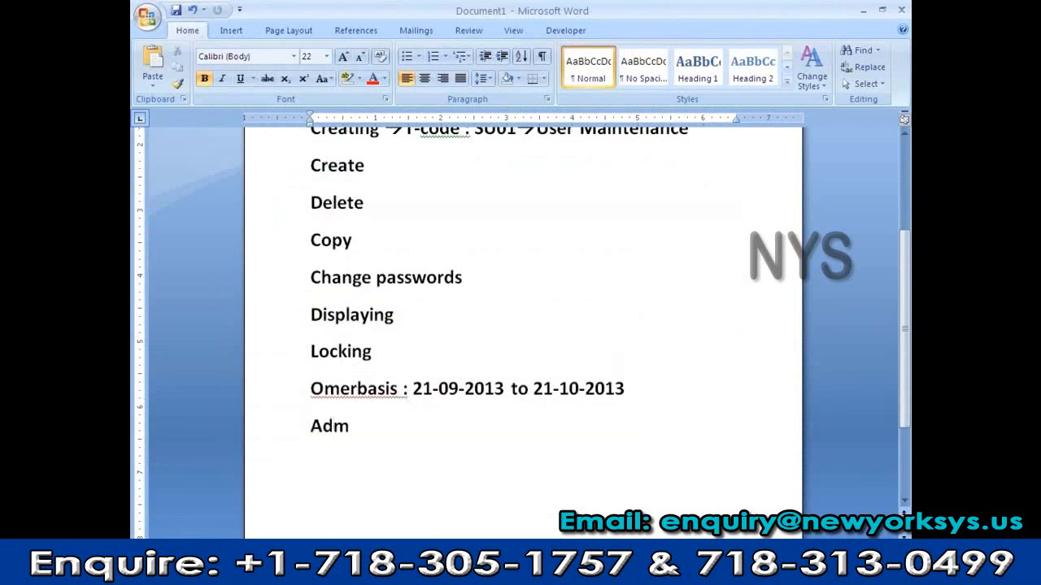
text(in:)
List SAP_ALL and SAP_NEW on separate lines under 'Admin:', then return to SAP
key(Return)
text(SAP_AL)
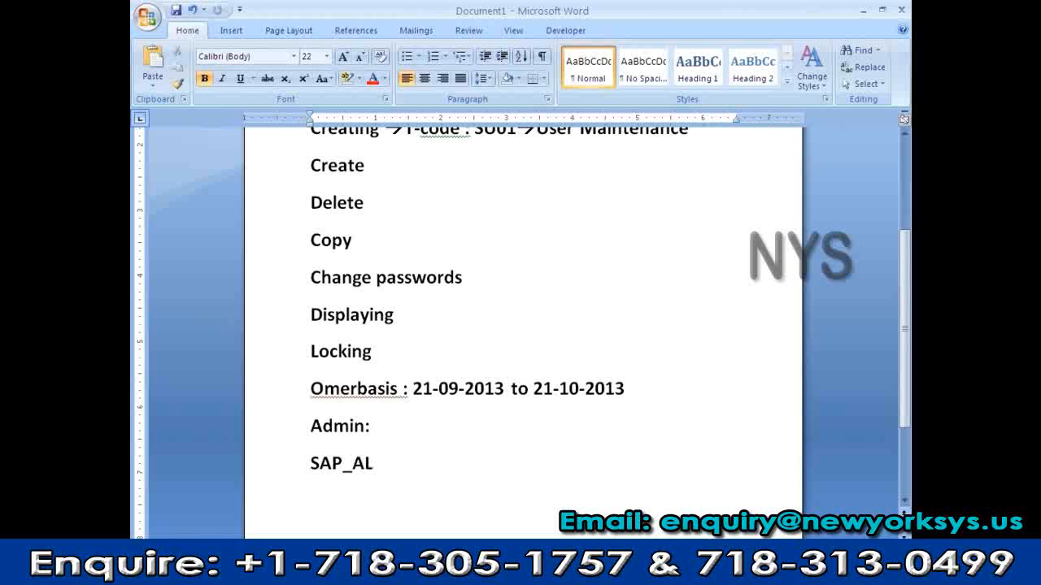
text(L)
key(Return)
text(SAP_NEW)
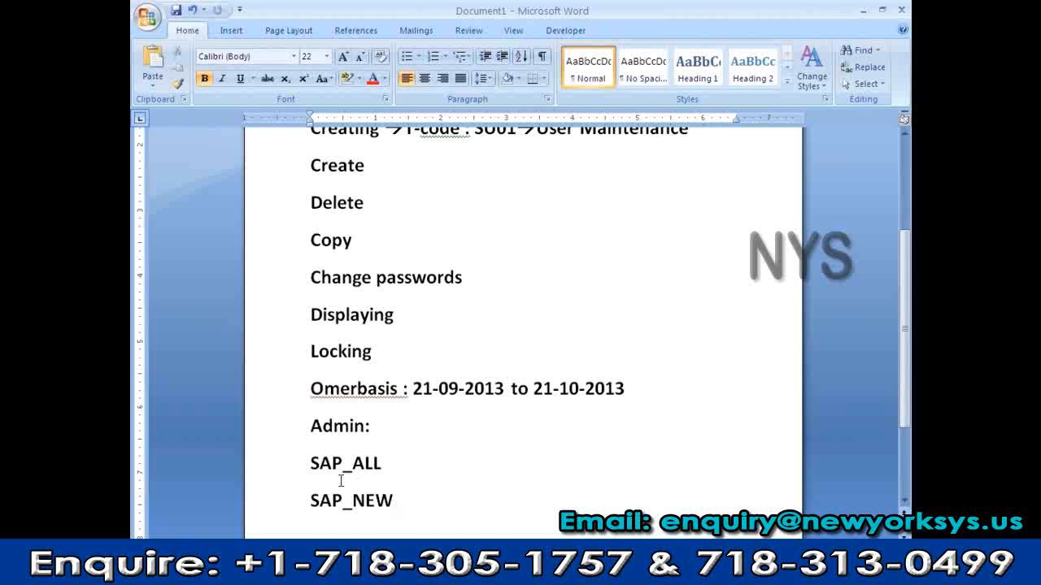
drag(309, 463, 470, 491)
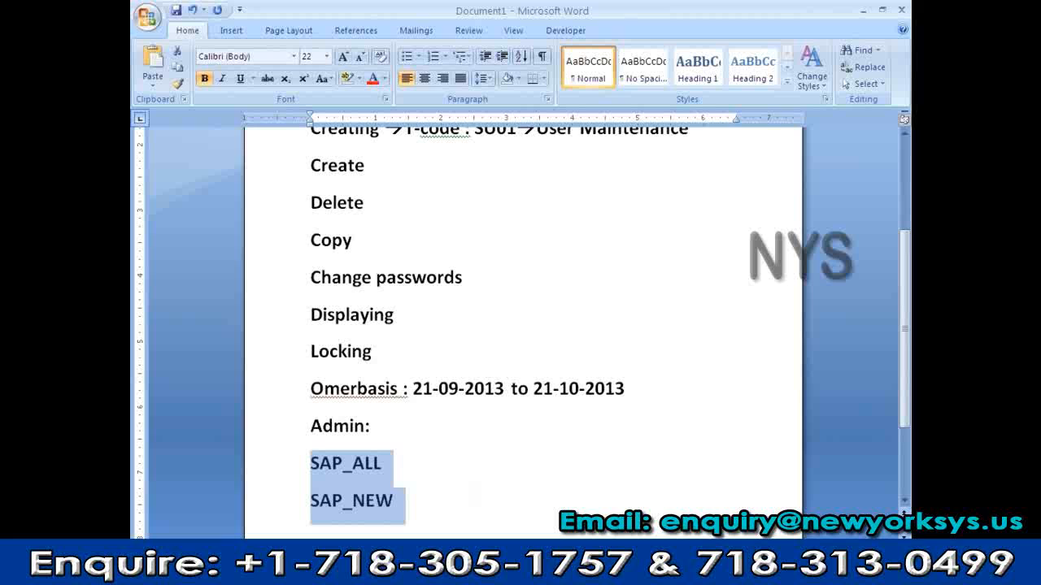
key(alt+Tab)
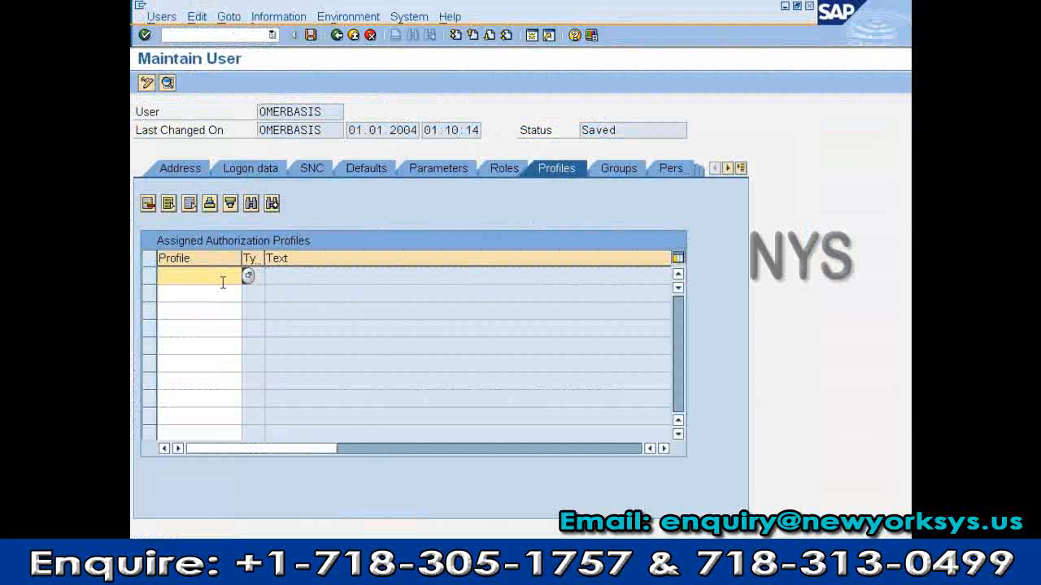
Enter SAP_ALL and SAP_NEW in the Profiles table and save the user record
text(sap_all)
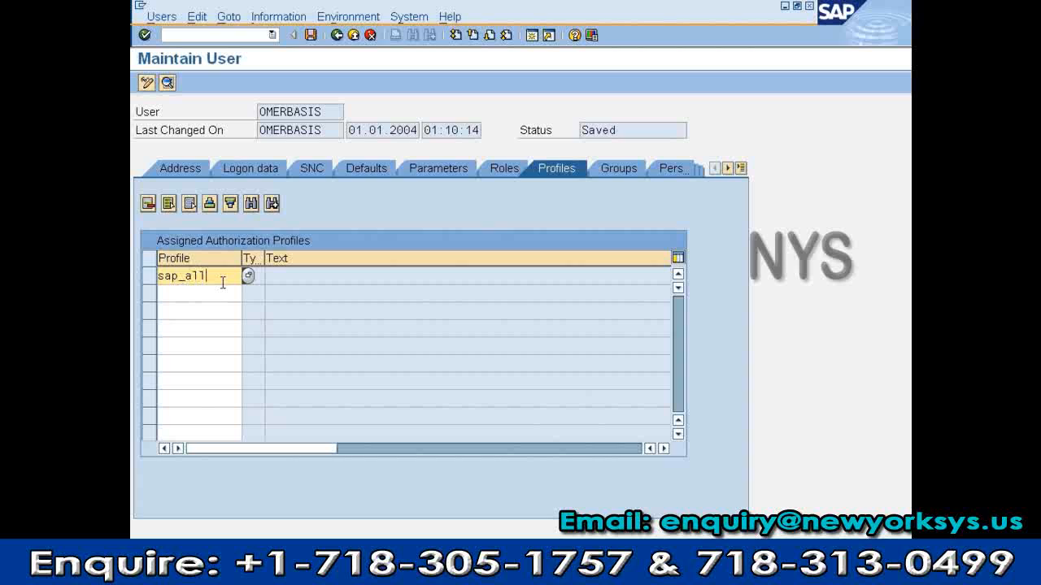
key(Return)
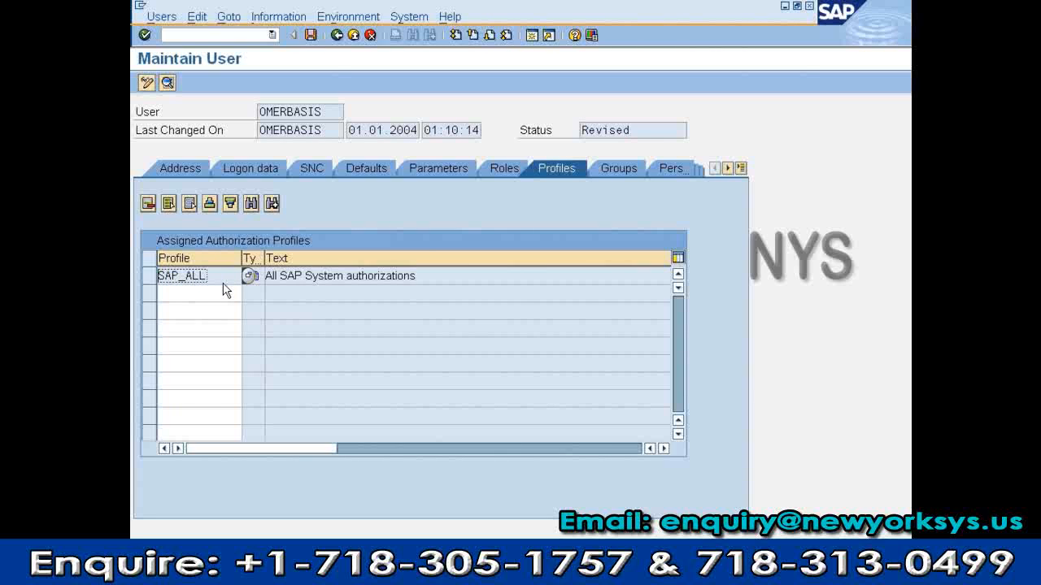
click(226, 291)
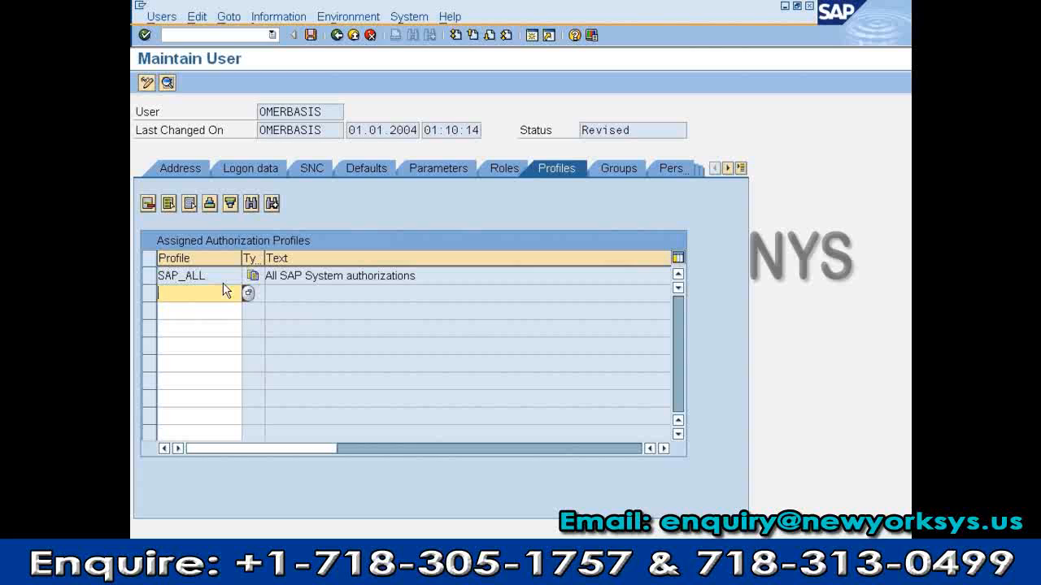
text(SAP_NEW)
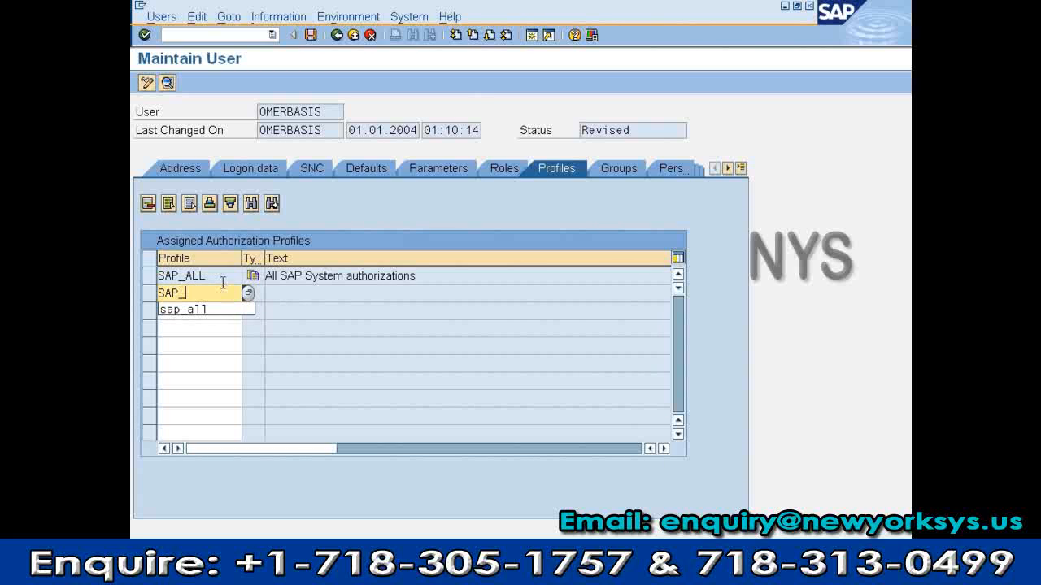
key(Return)
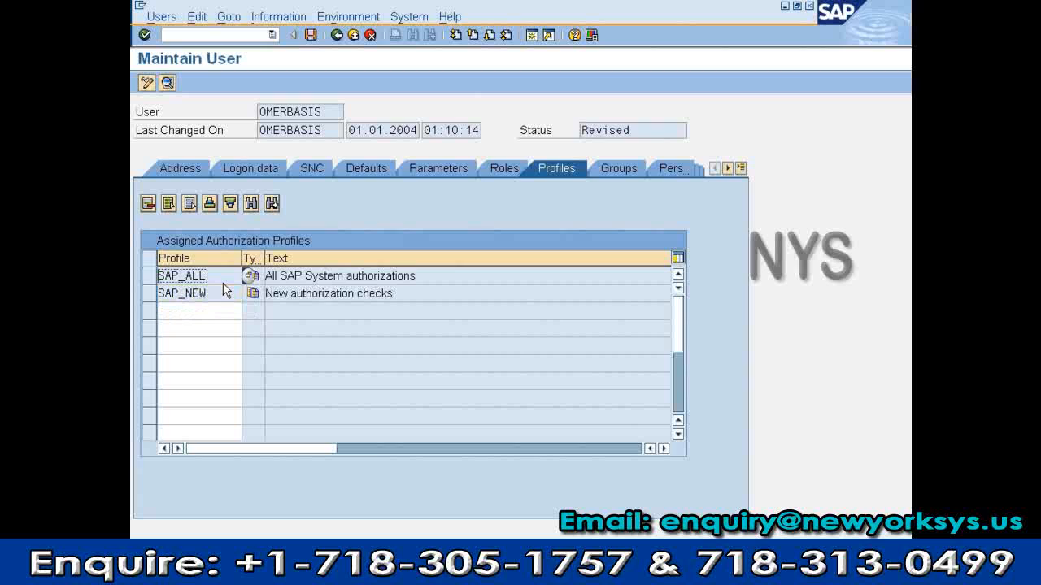
drag(160, 276, 163, 304)
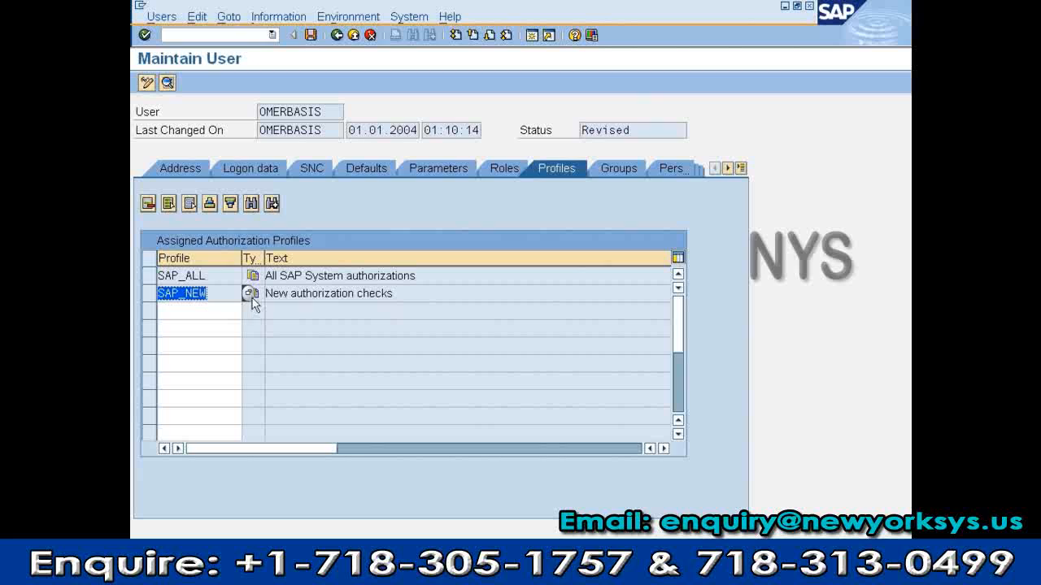
click(311, 36)
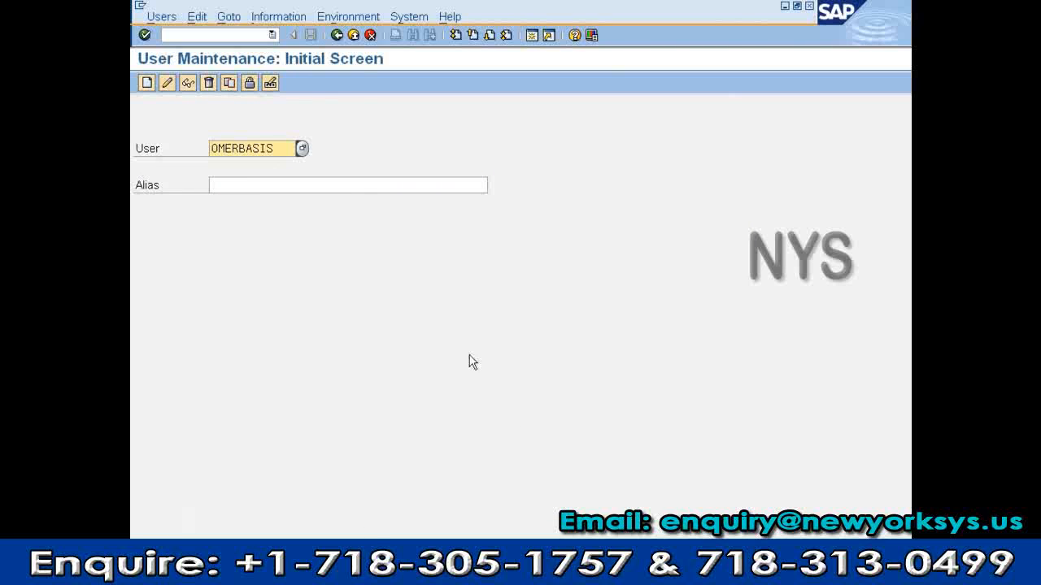
Leave user maintenance and log off the SAP session
click(353, 35)
click(332, 16)
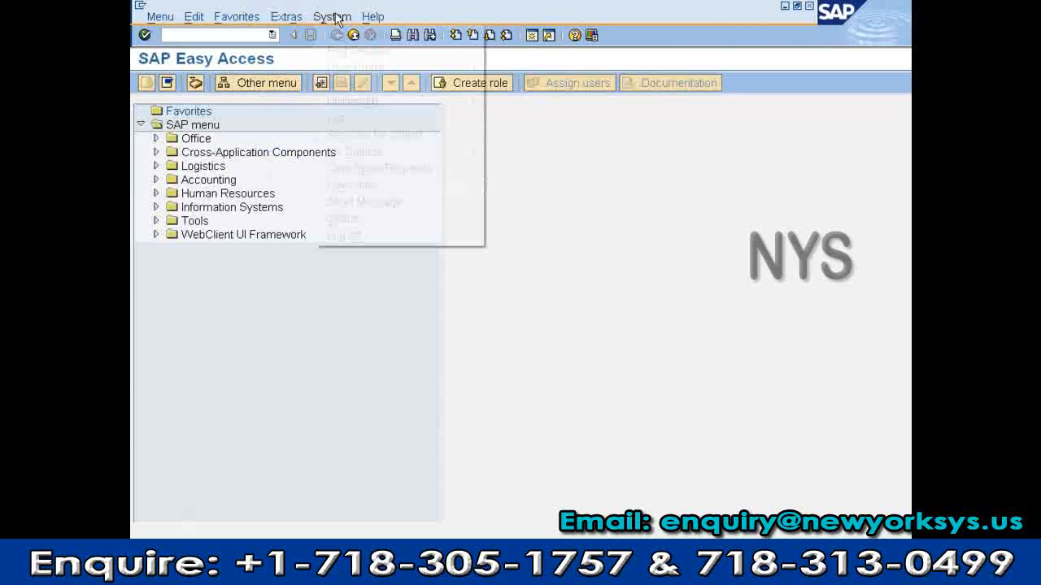
click(359, 236)
click(329, 278)
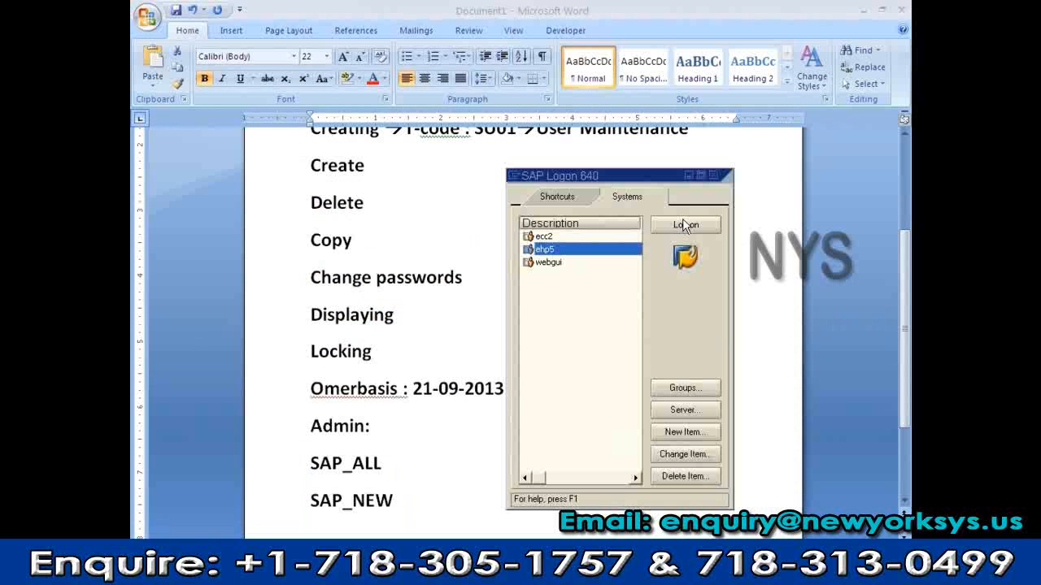
Log back on as the newly profiled user with its password
click(685, 223)
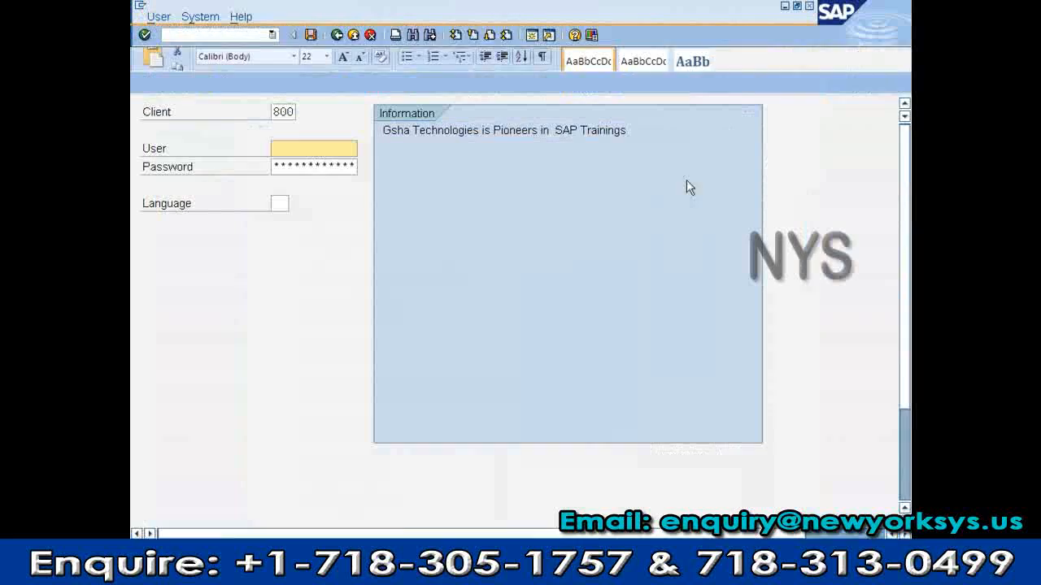
text(omer)
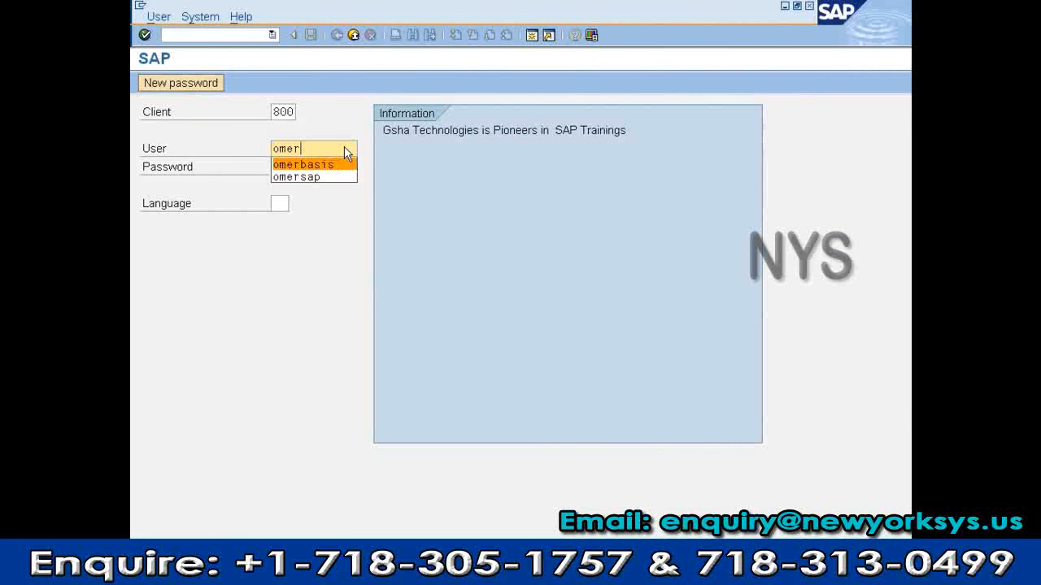
key(Return)
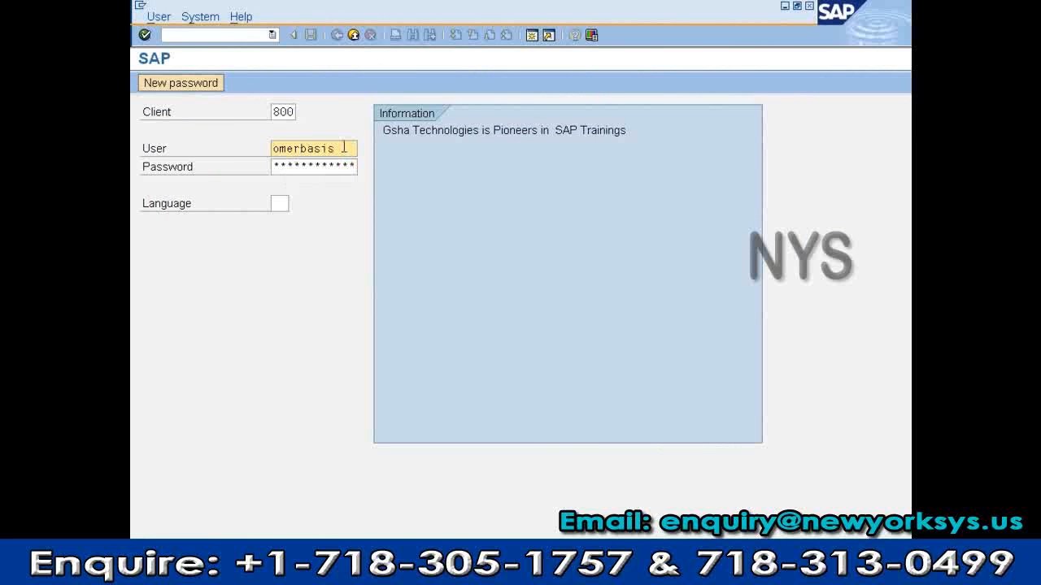
key(Tab)
text(****)
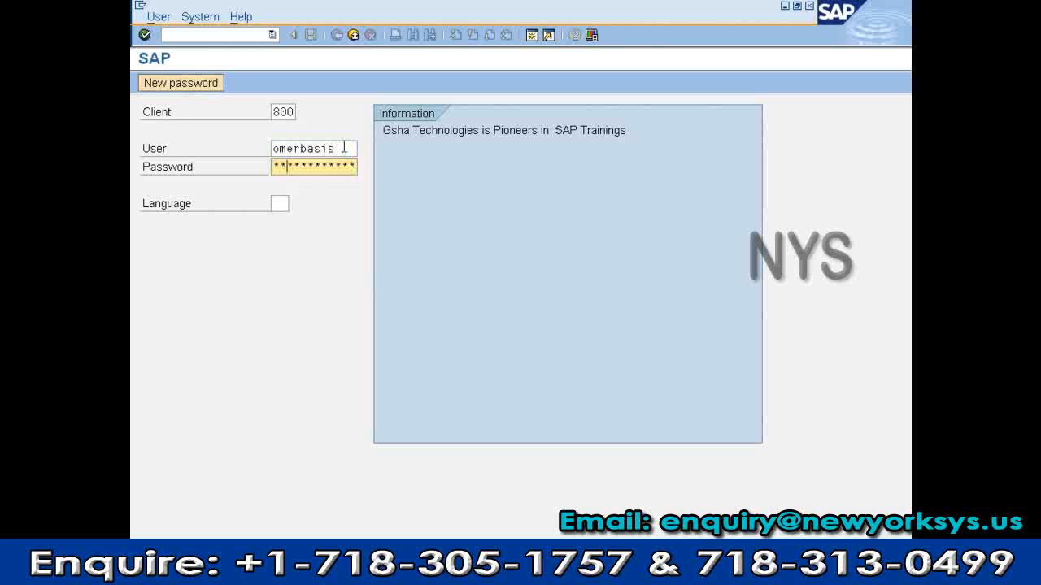
text(***)
key(Return)
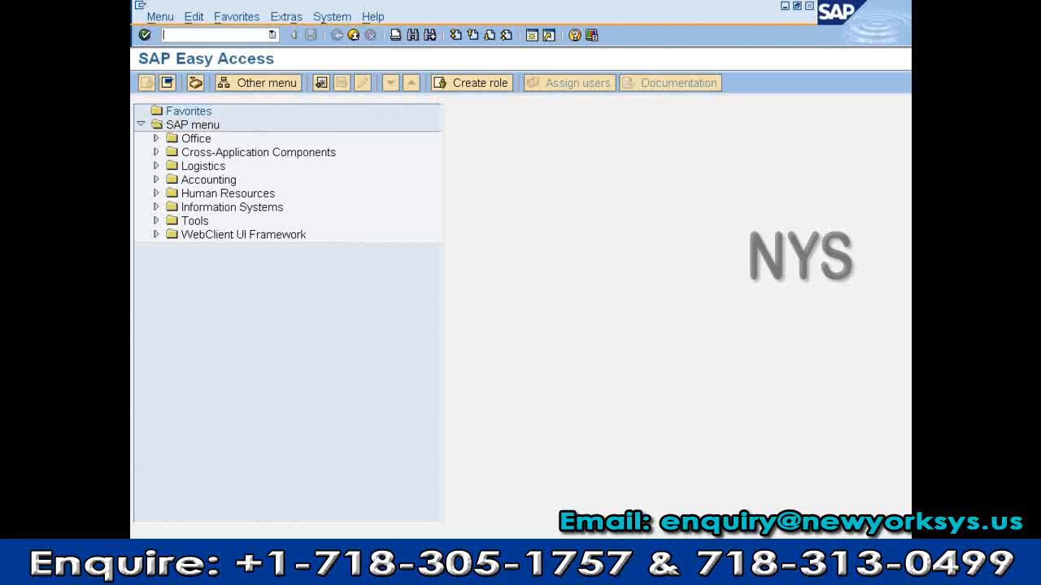
text(va01)
key(Return)
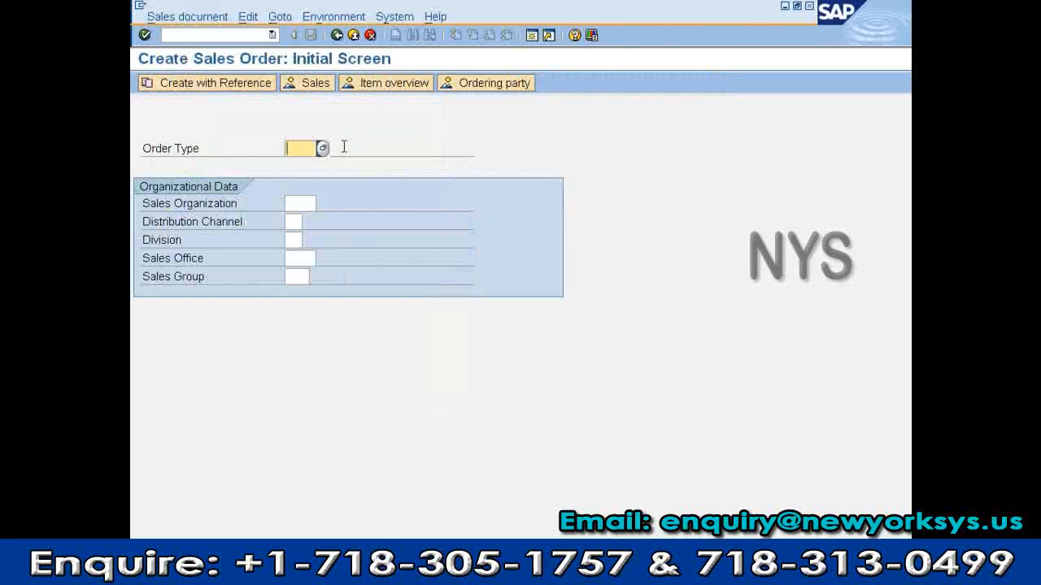
key(F3)
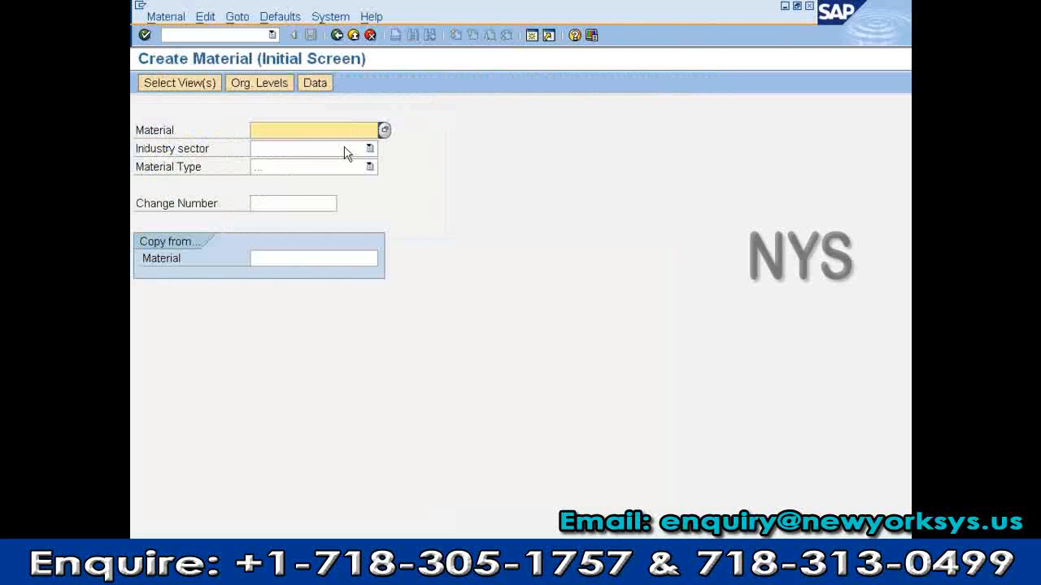
key(F3)
text(su01)
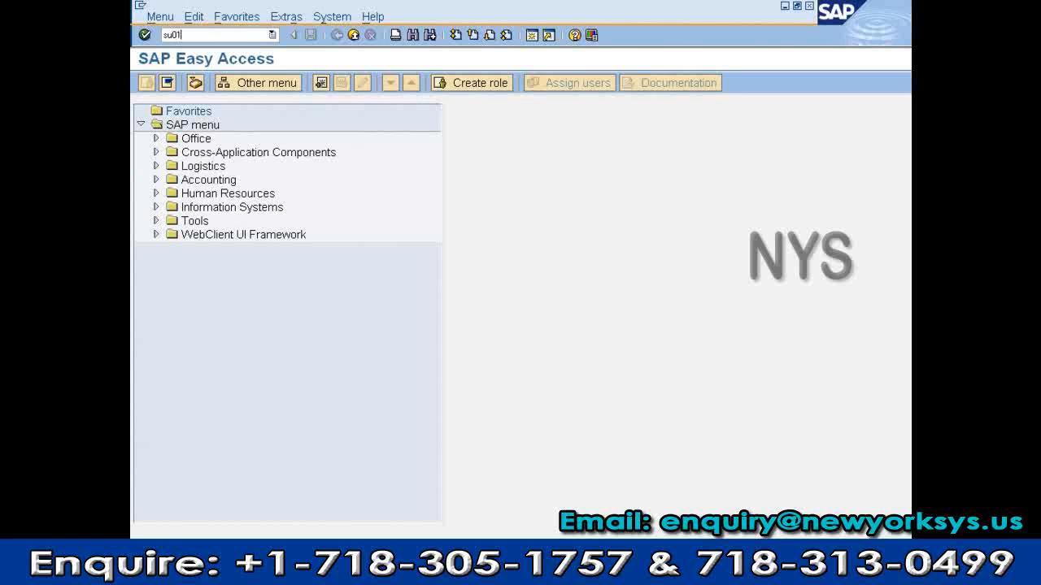
key(Return)
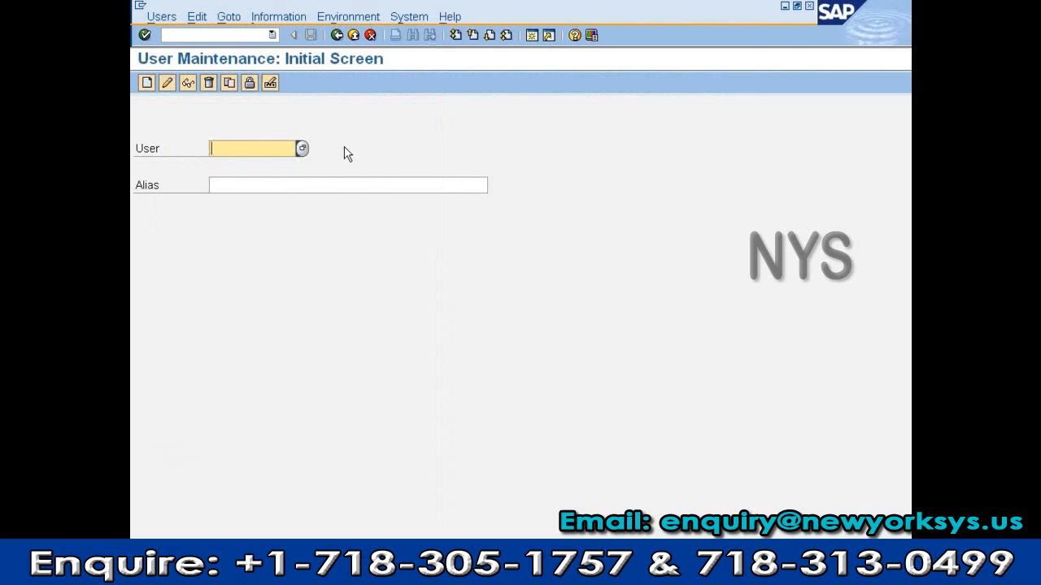
key(F3)
text(su01)
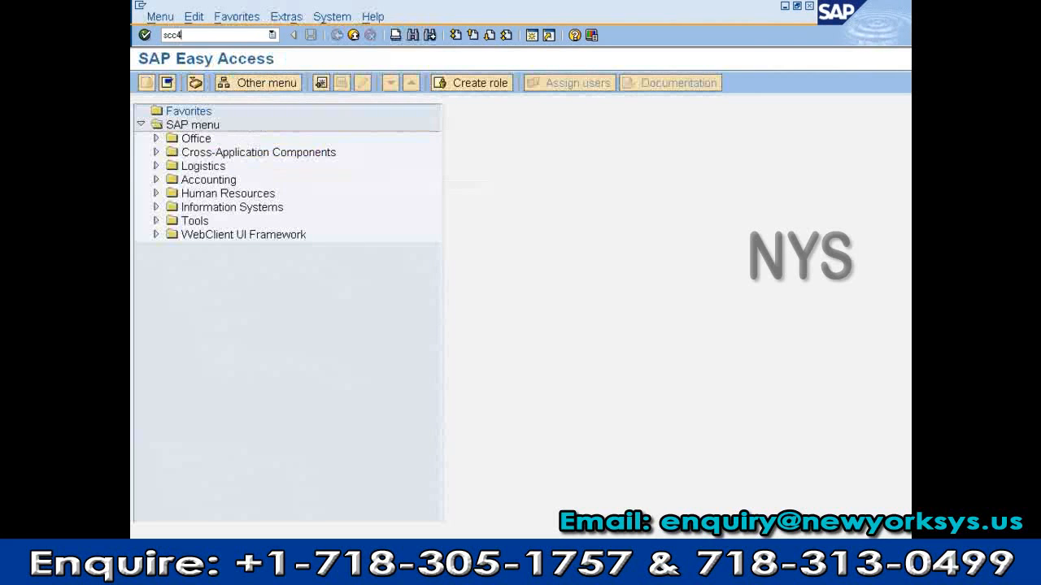
key(Return)
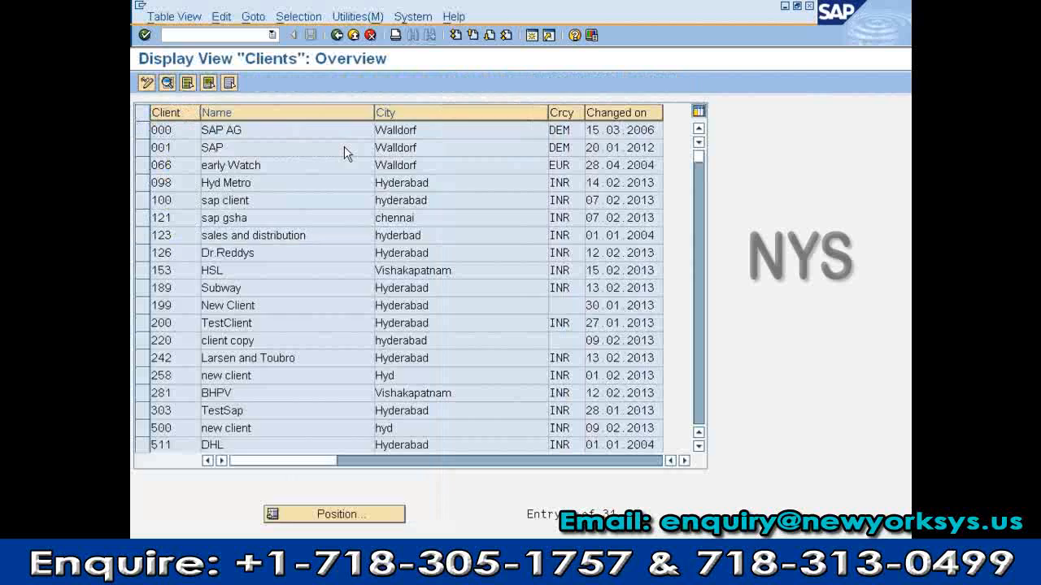
key(F3)
text(sccl)
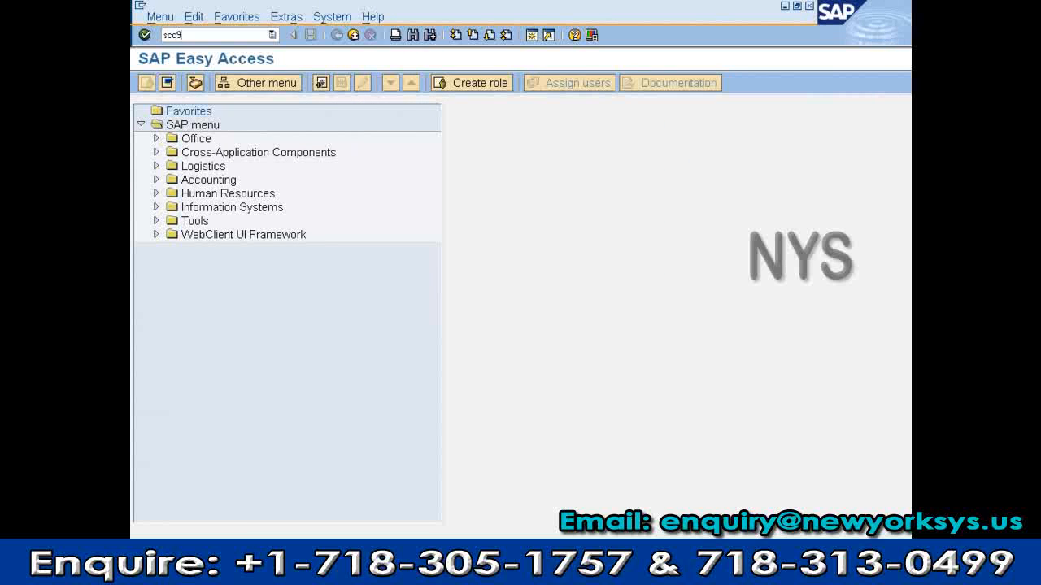
key(Return)
key(F3)
text(scc9)
key(Return)
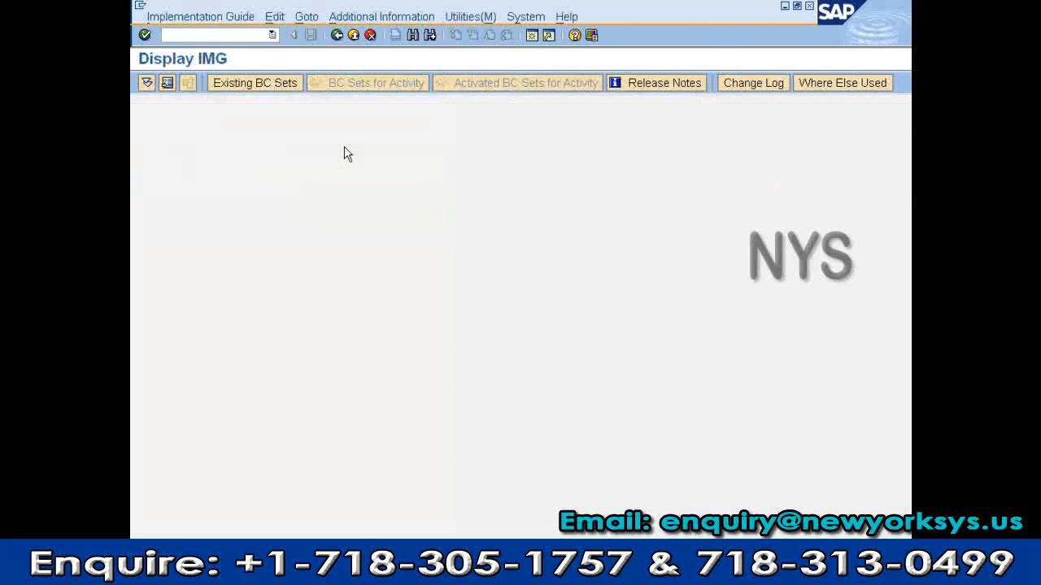
key(F3)
text(se16)
key(Return)
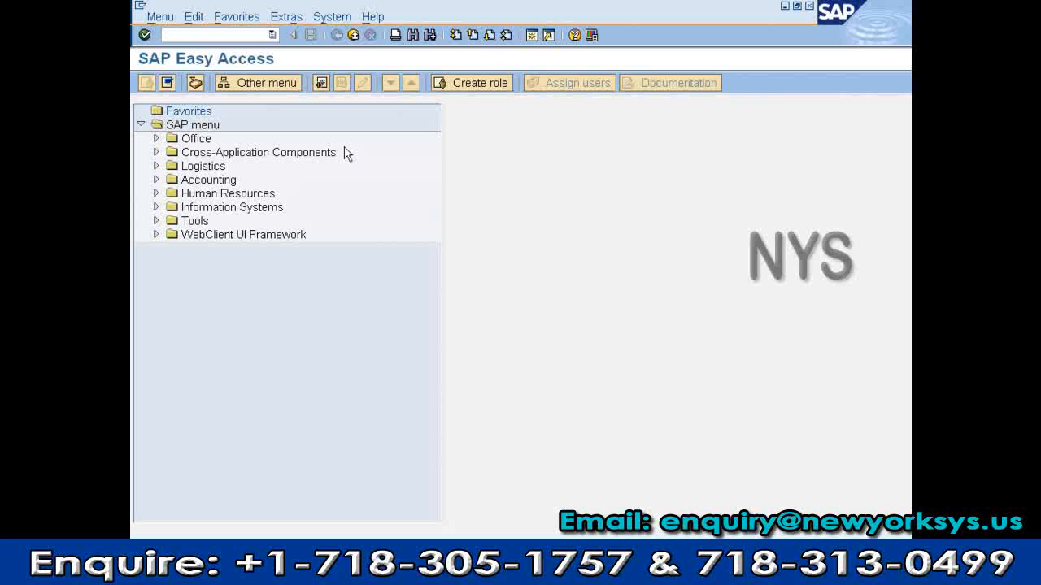
key(F3)
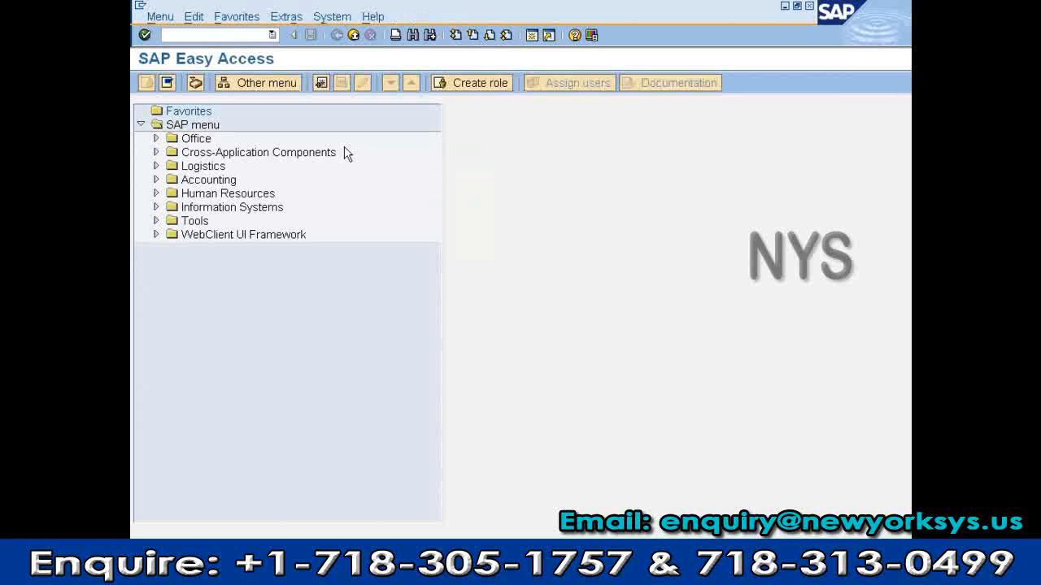
key(alt+Tab)
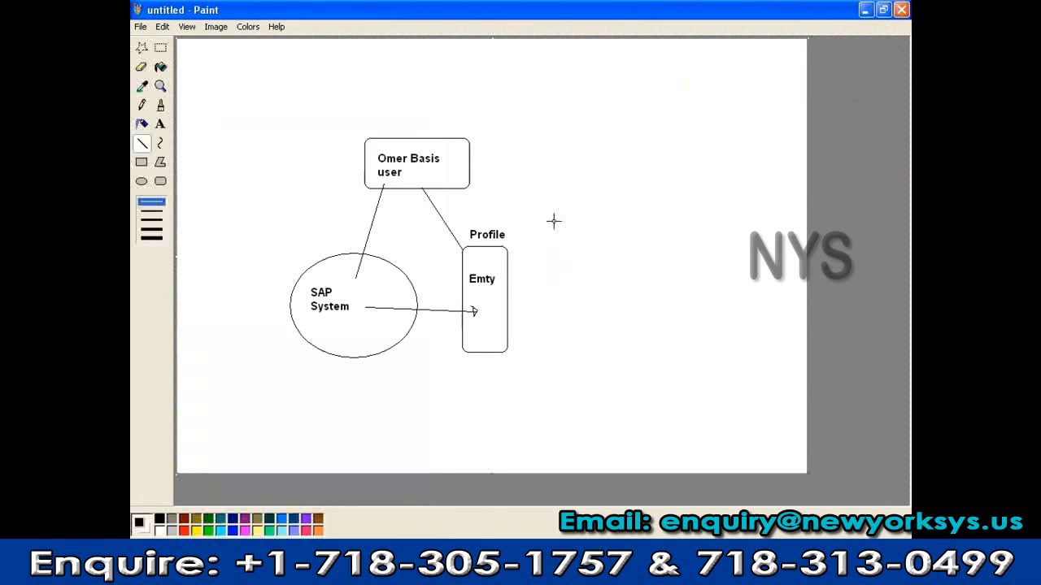
Replace 'Emty' in the Profile box with two small ovals and a connector line
drag(466, 273, 496, 286)
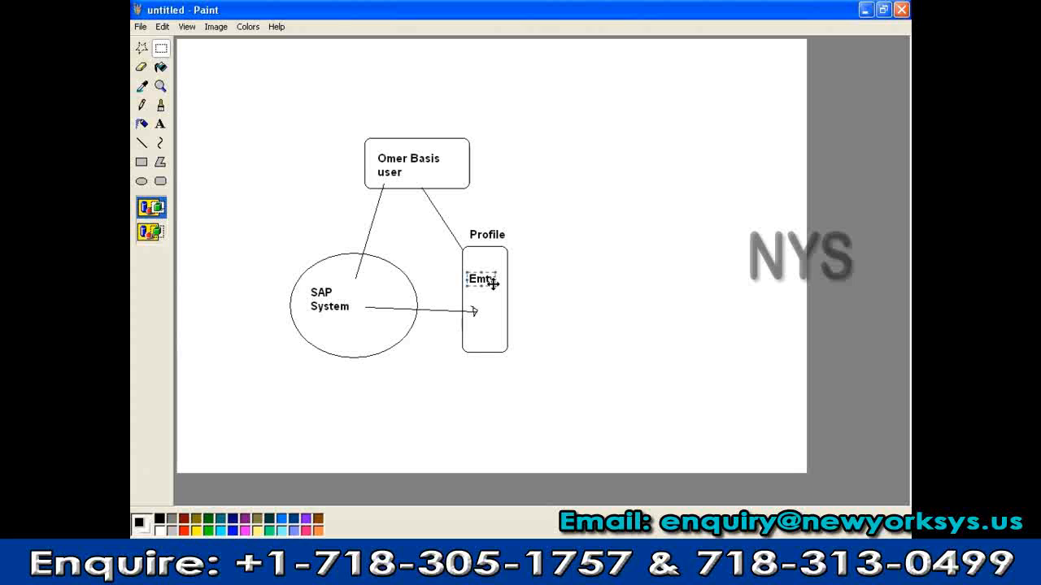
key(Delete)
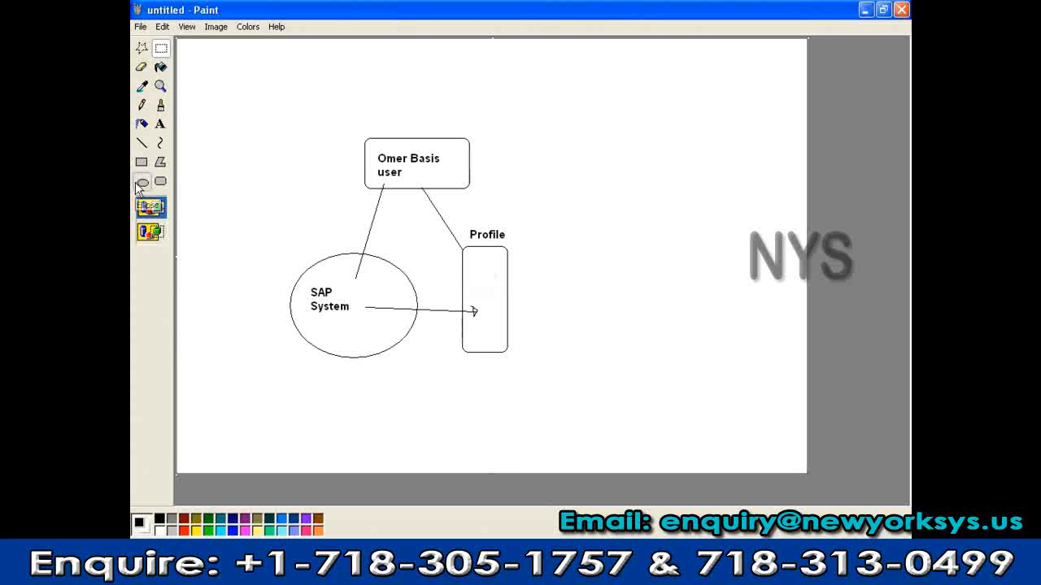
click(138, 184)
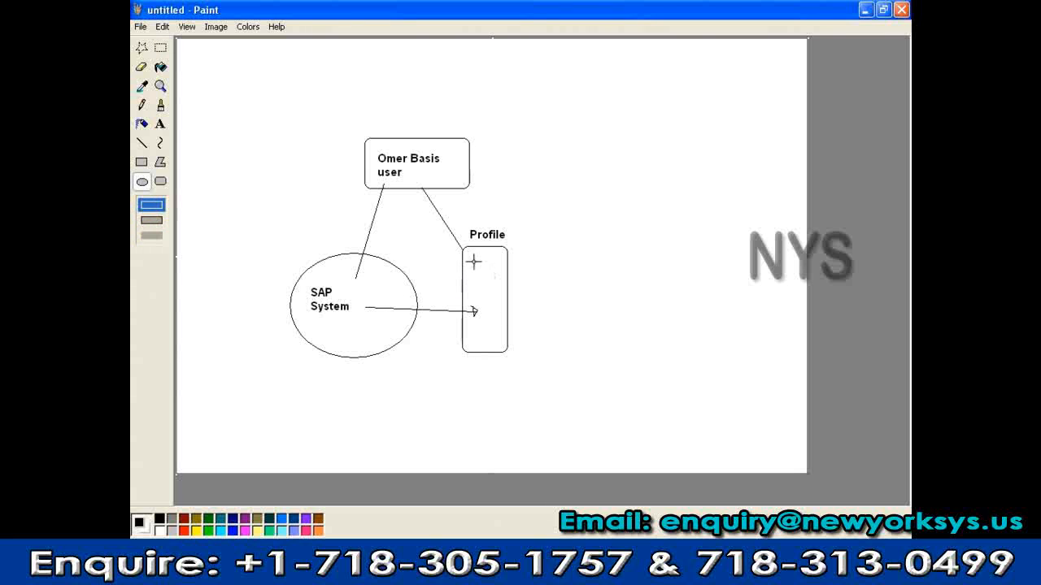
drag(473, 261, 495, 275)
mouse_move(473, 283)
mouse_down()
mouse_move(494, 295)
mouse_move(549, 266)
mouse_up()
click(141, 142)
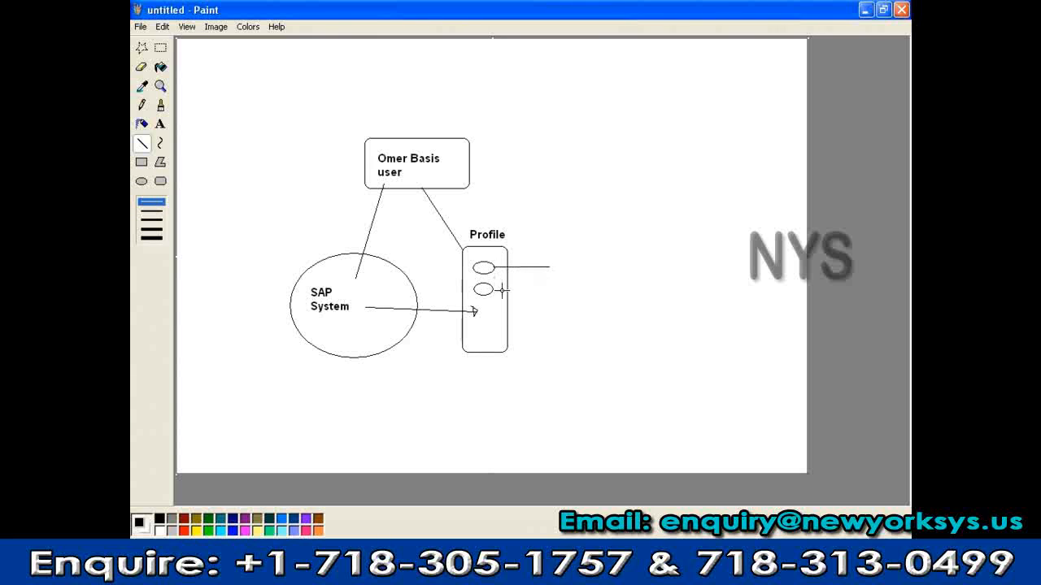
drag(493, 288, 545, 289)
drag(558, 253, 598, 269)
key(ctrl+z)
Label the two profile connectors SAP_ALL and SAP_NEW
click(160, 124)
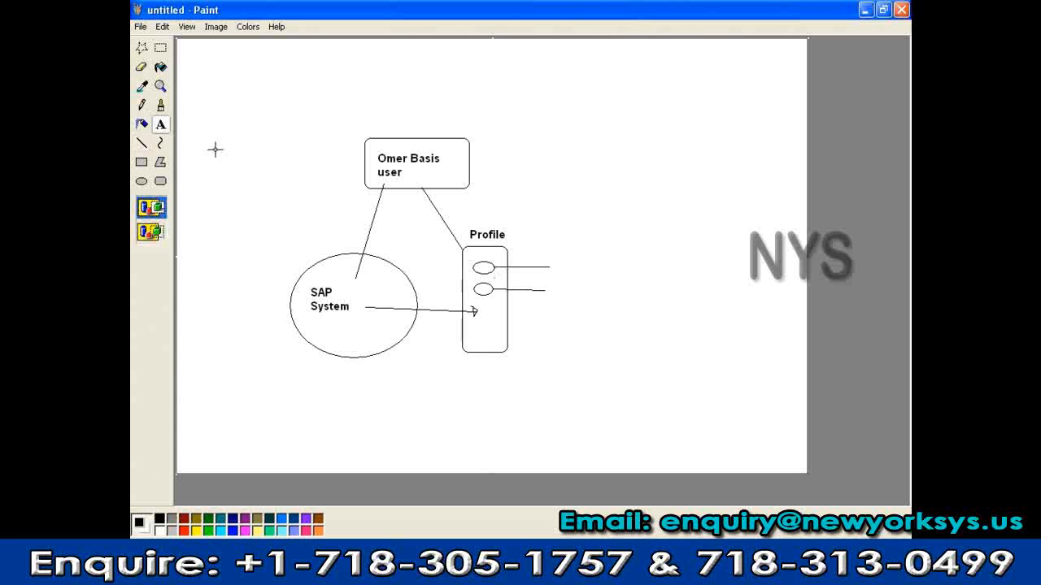
drag(553, 260, 632, 275)
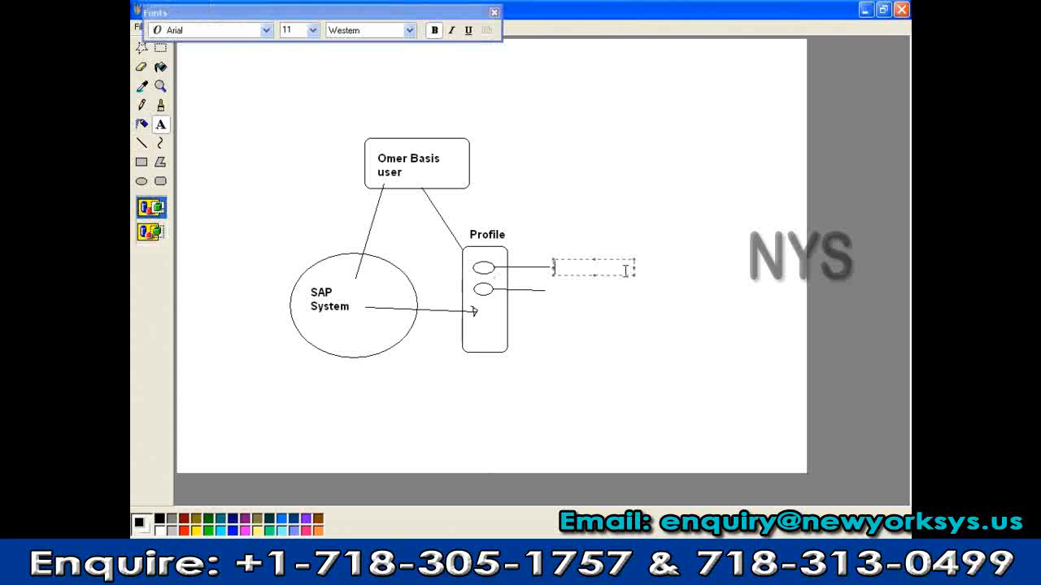
text(P_ALL)
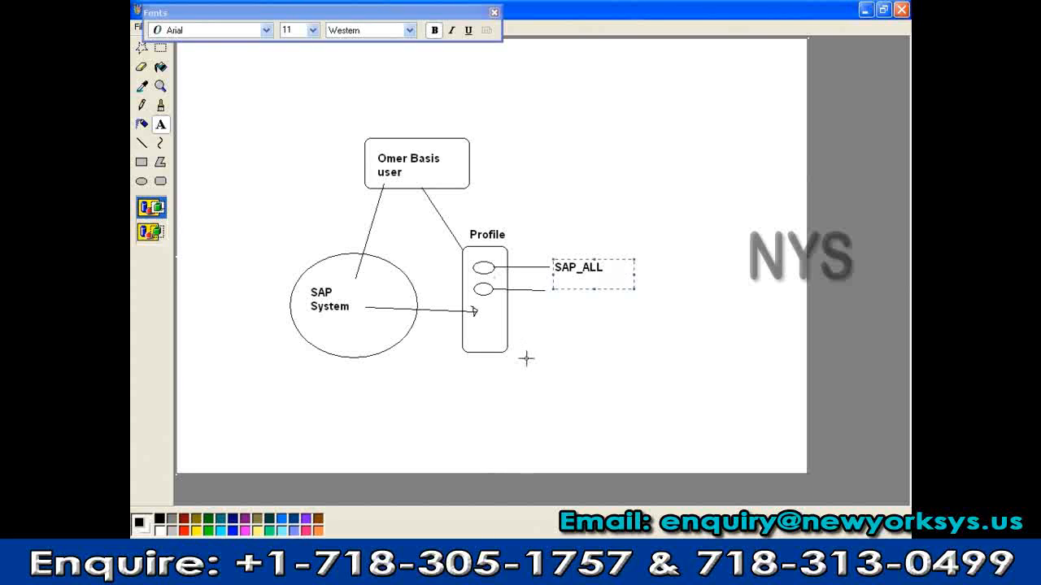
click(534, 269)
drag(553, 281, 607, 295)
text(SAP_NEW)
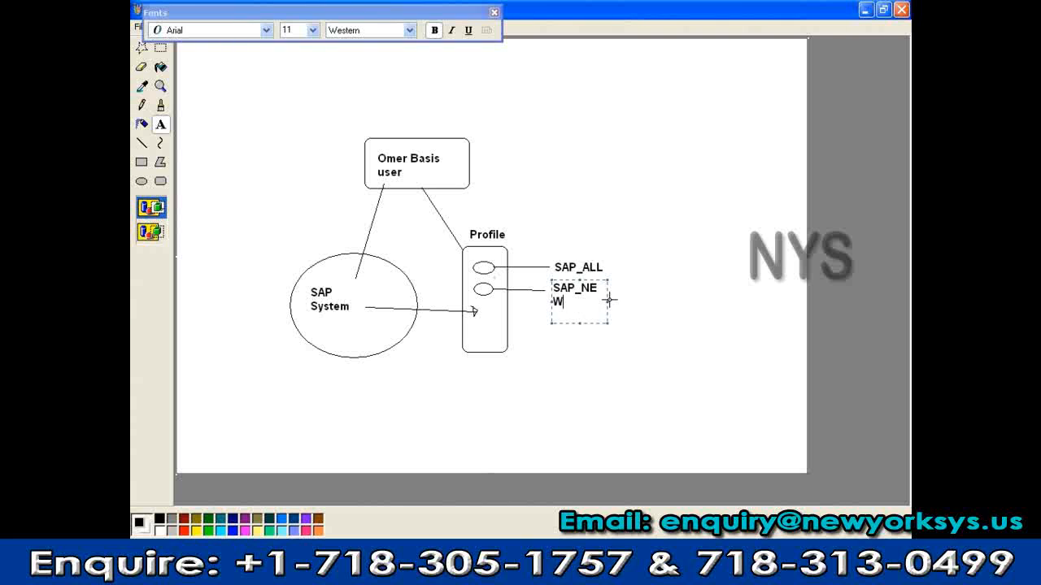
key(BackSpace)
drag(607, 302, 585, 302)
click(581, 325)
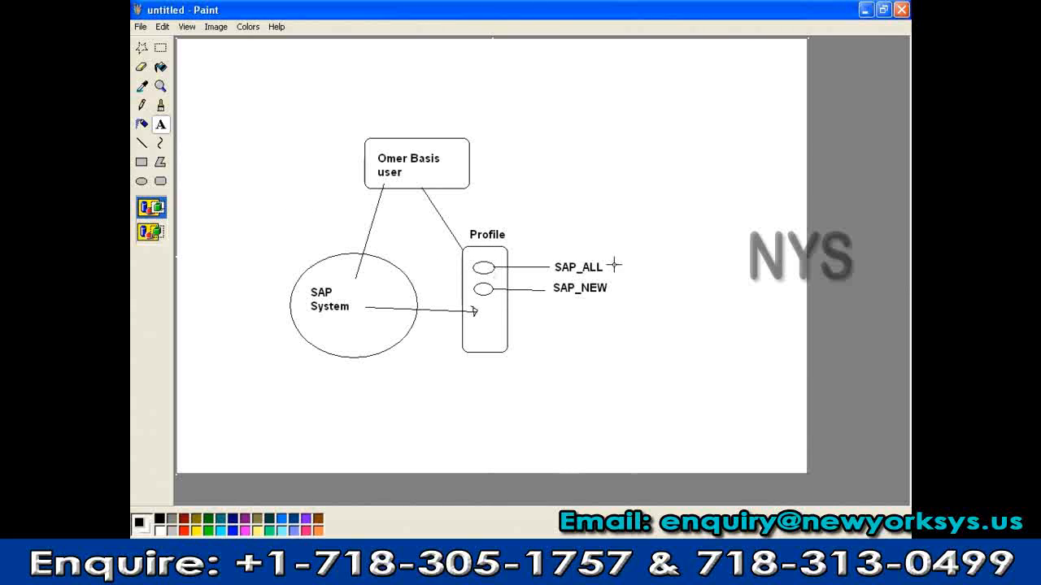
Add the note '(All System Autho)' to the right of SAP_ALL
drag(609, 253, 751, 273)
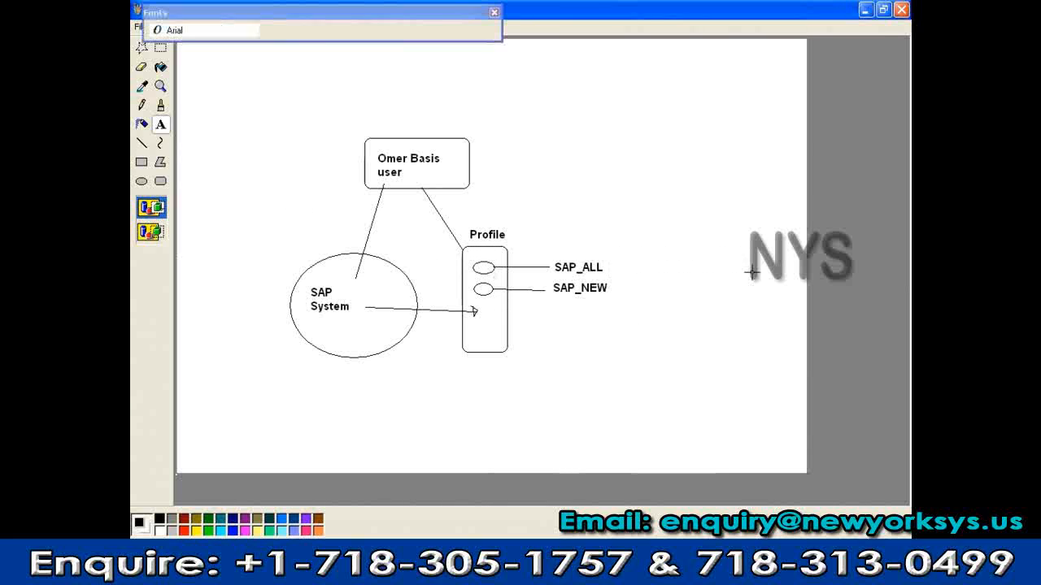
text((A)
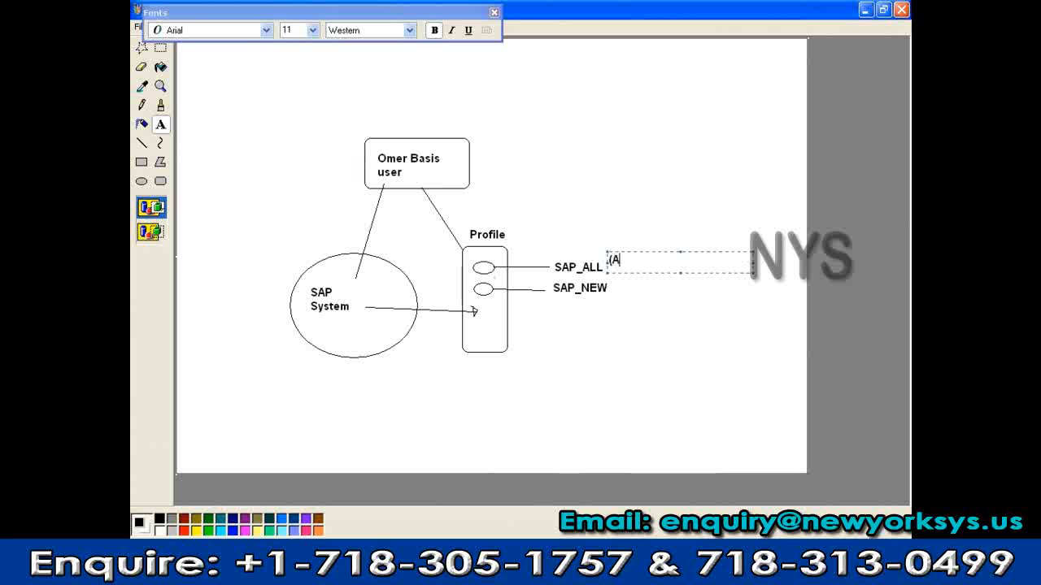
text(ll System Autho)
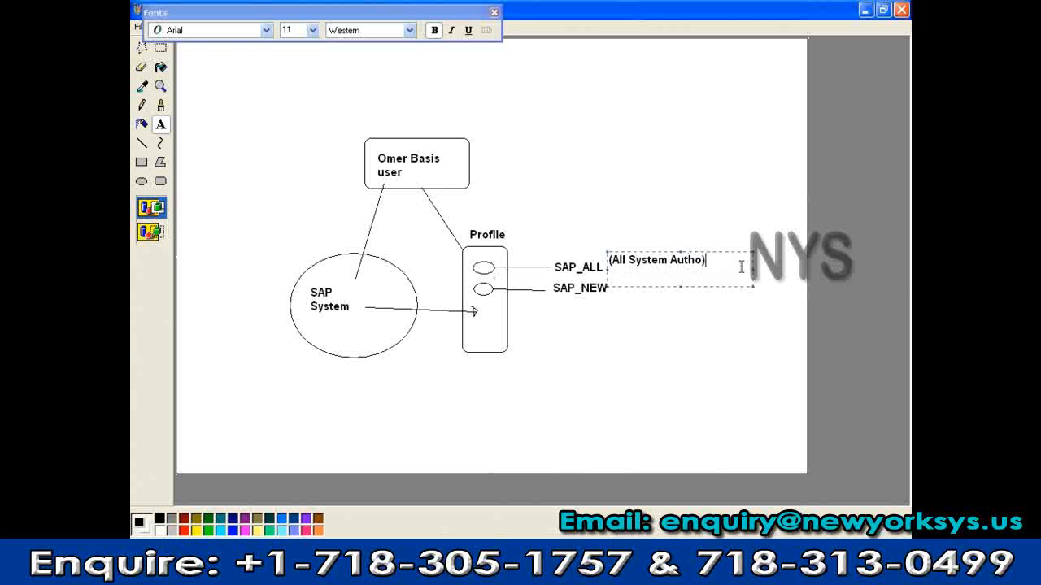
text())
click(676, 350)
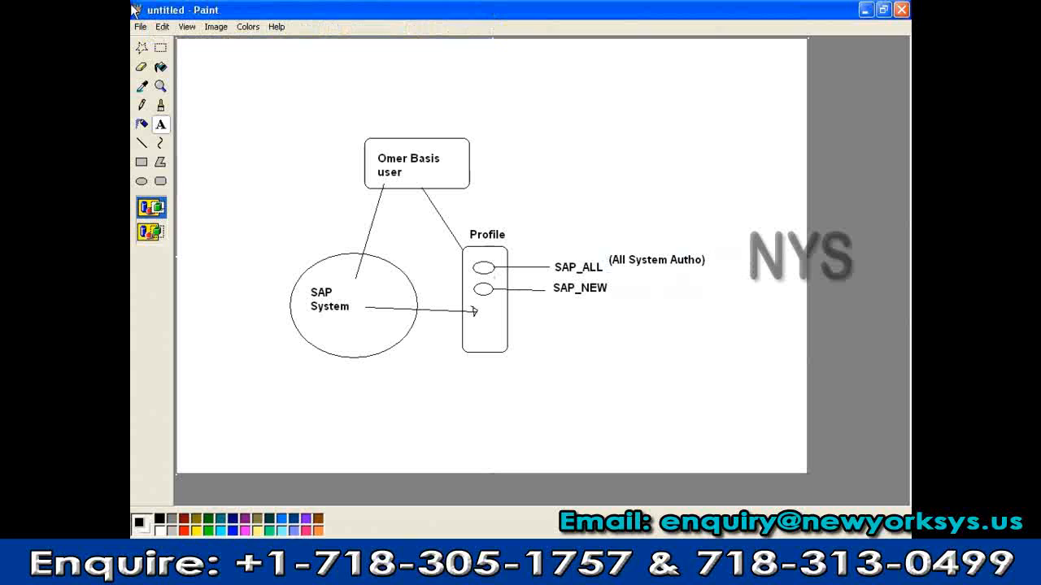
click(160, 47)
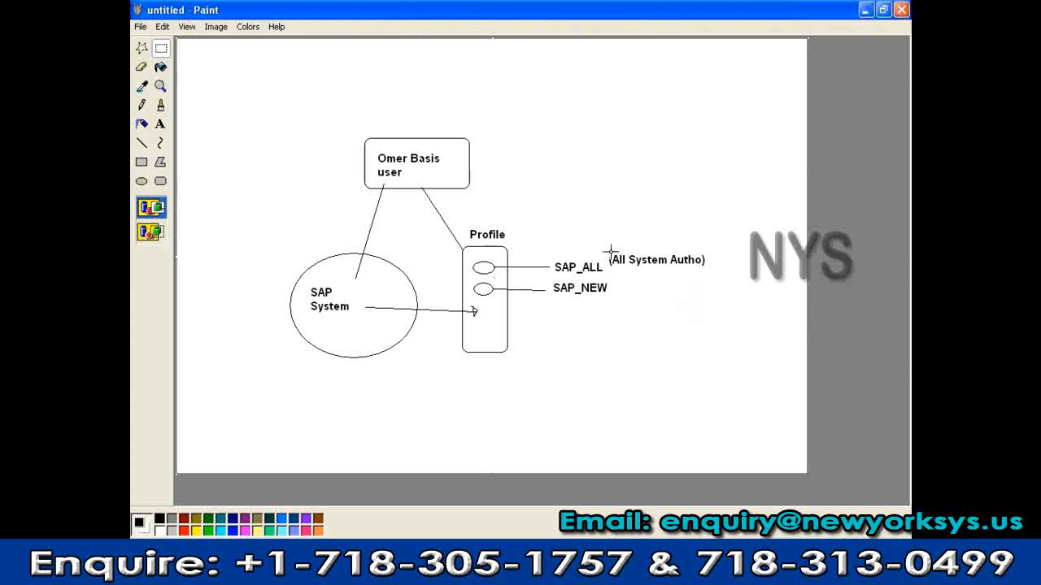
Shift the (All System Autho) note lower and box the SAP System ellipse with a rectangle
drag(608, 249, 696, 271)
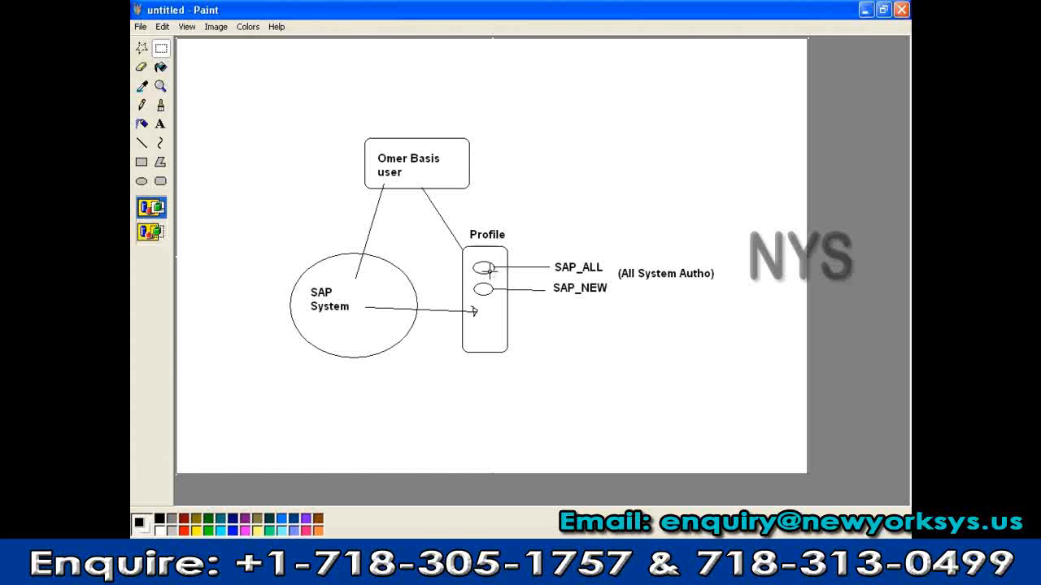
click(142, 143)
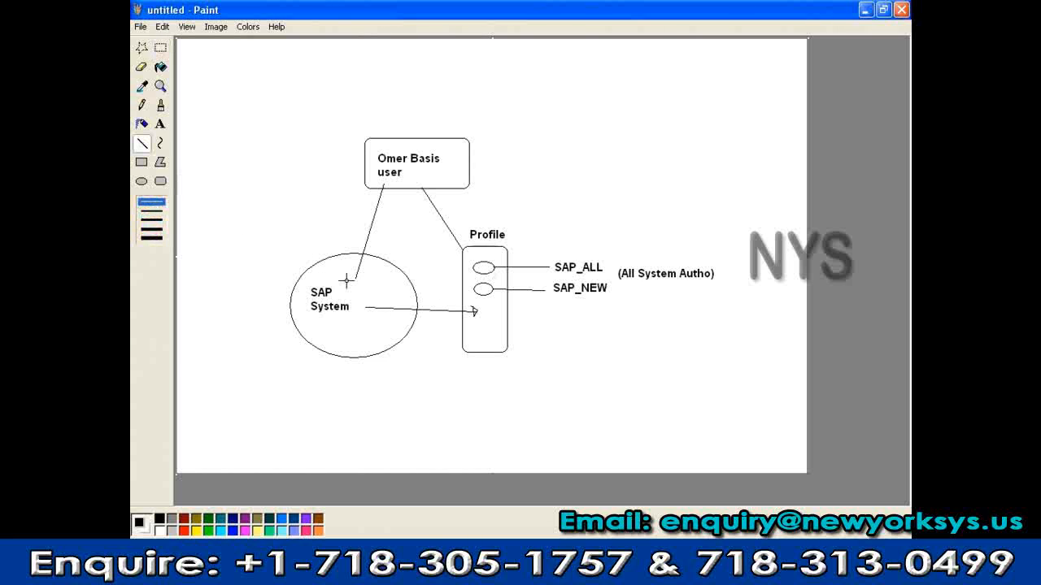
click(141, 162)
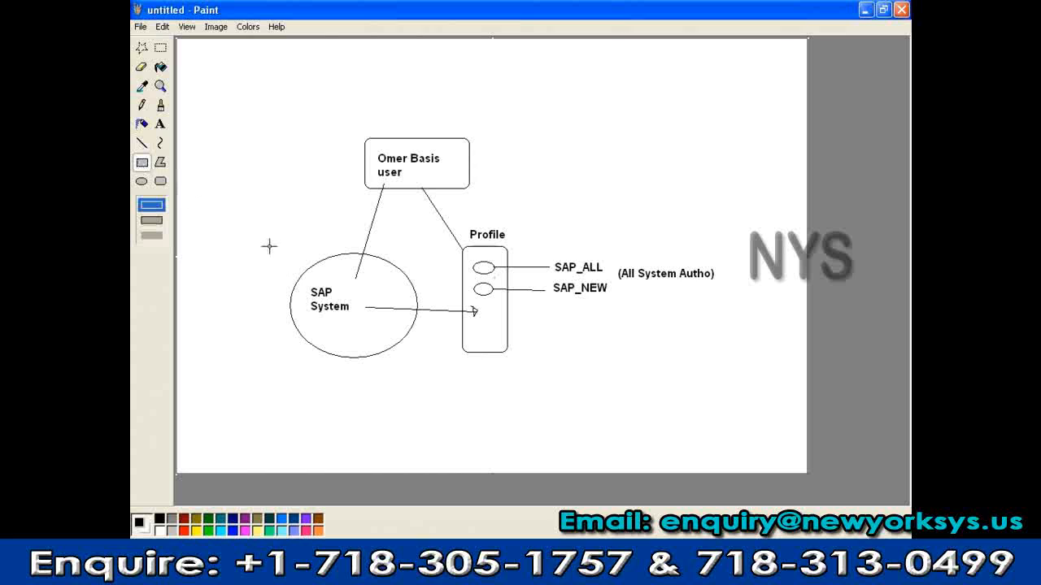
drag(268, 235, 437, 373)
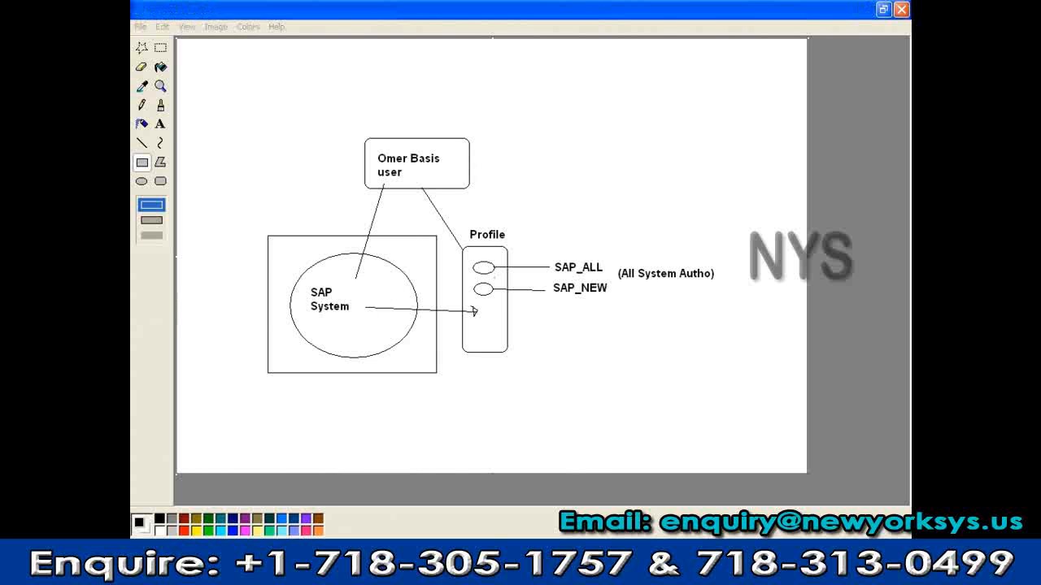
click(865, 11)
text(s)
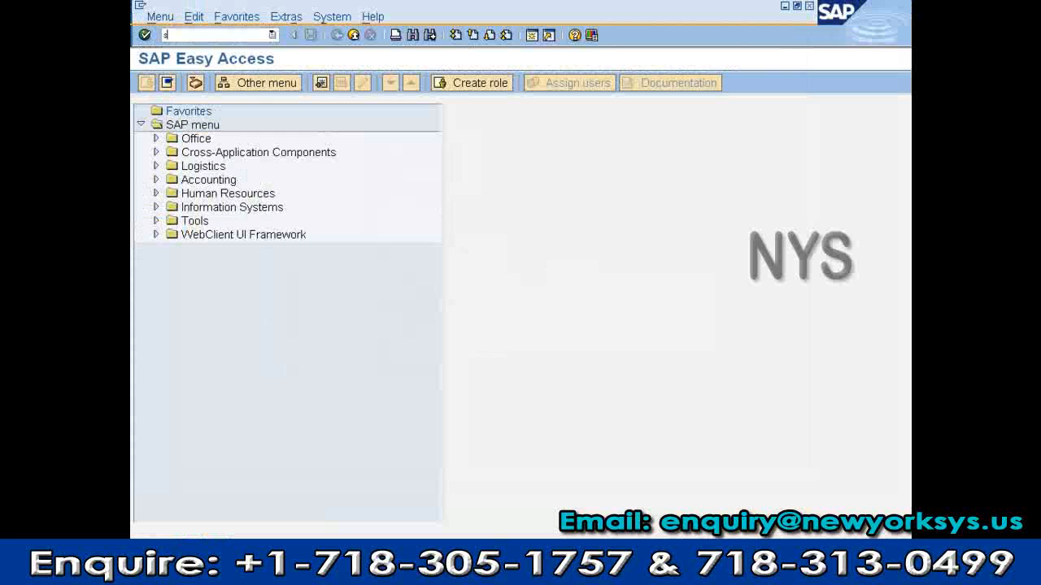
text(co)
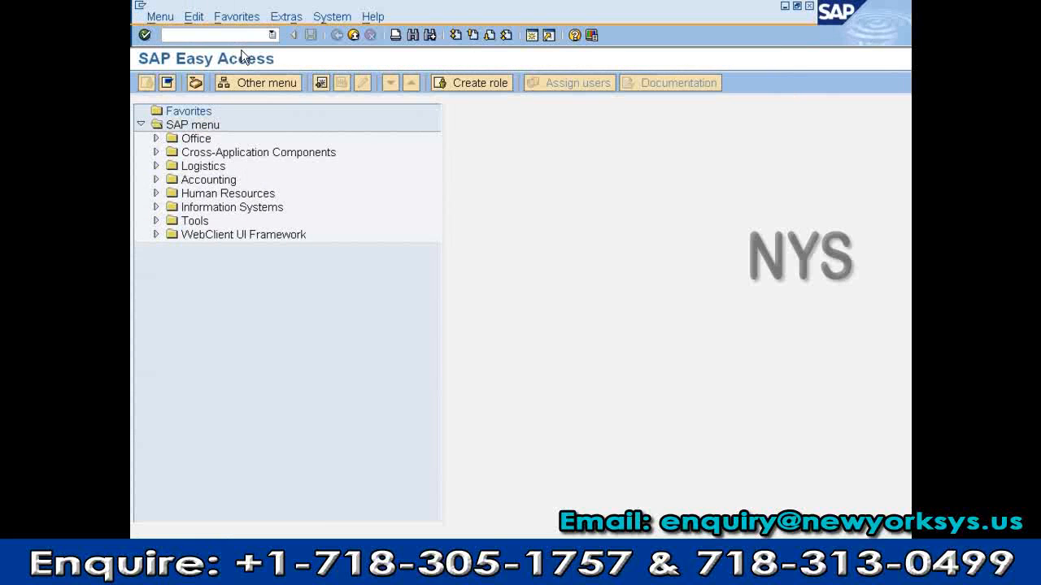
text(4)
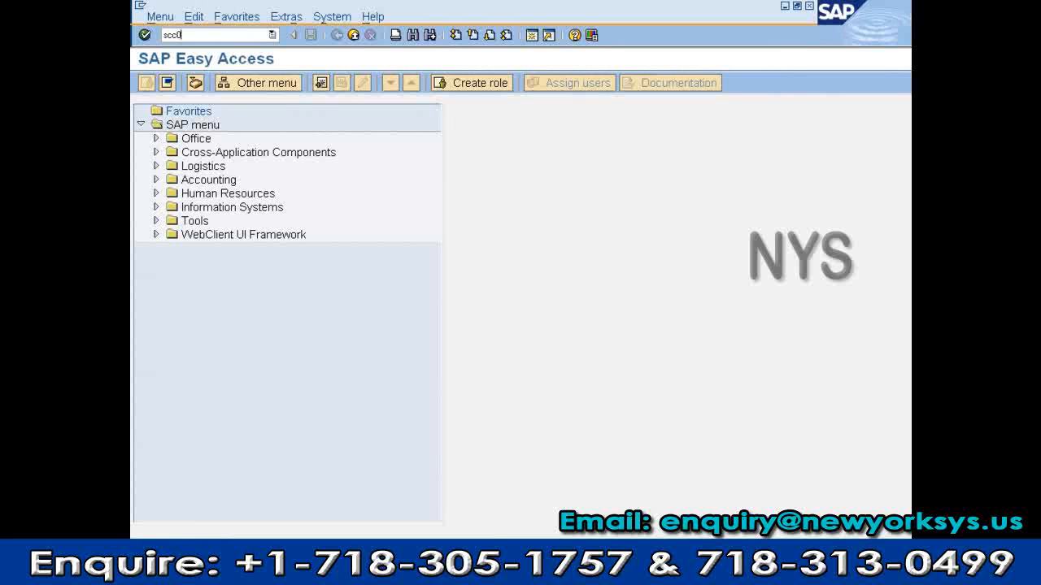
key(BackSpace)
text(4)
key(Return)
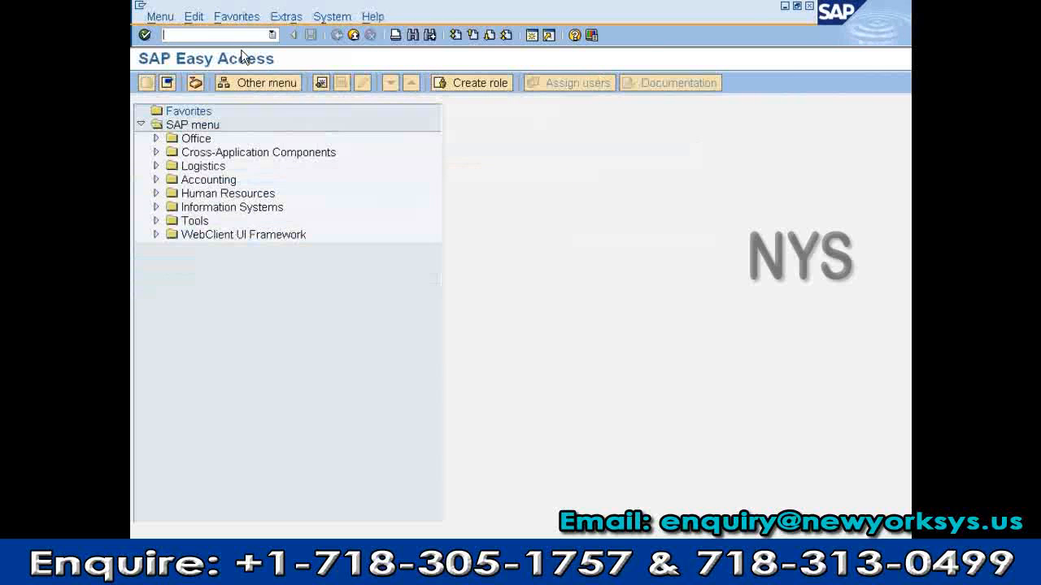
text(mm01)
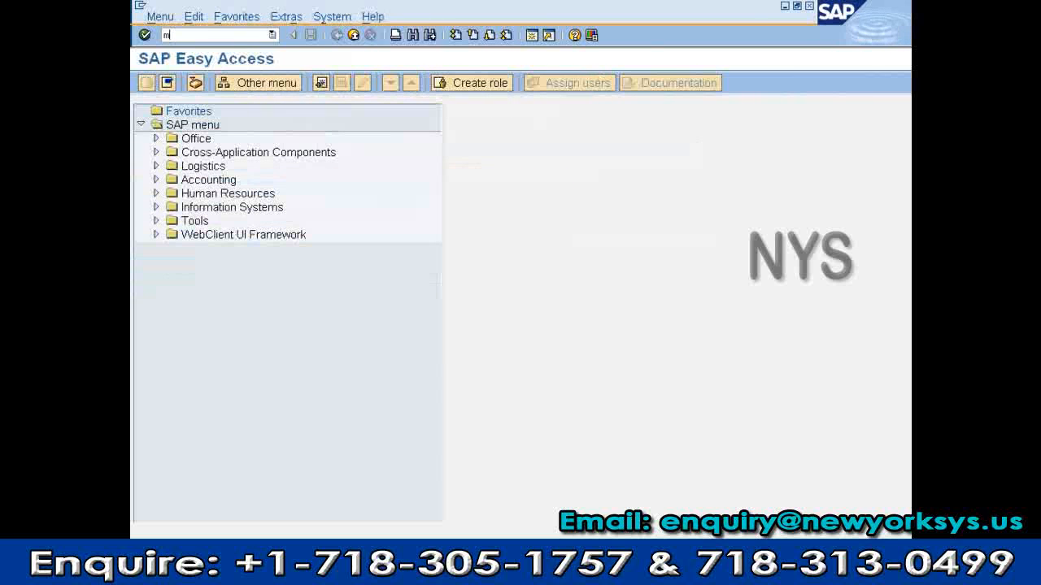
key(Return)
key(F3)
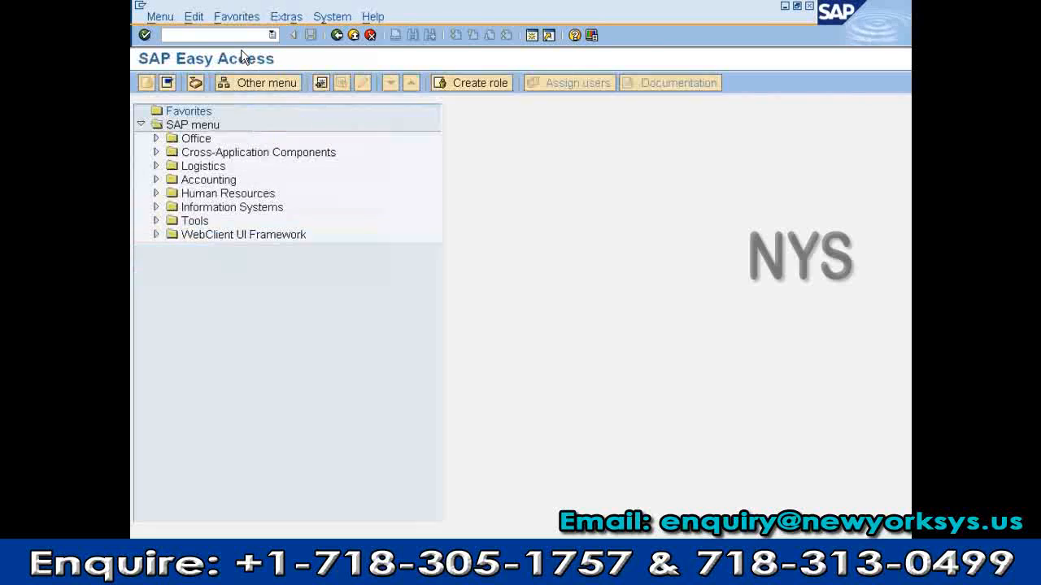
text(spro)
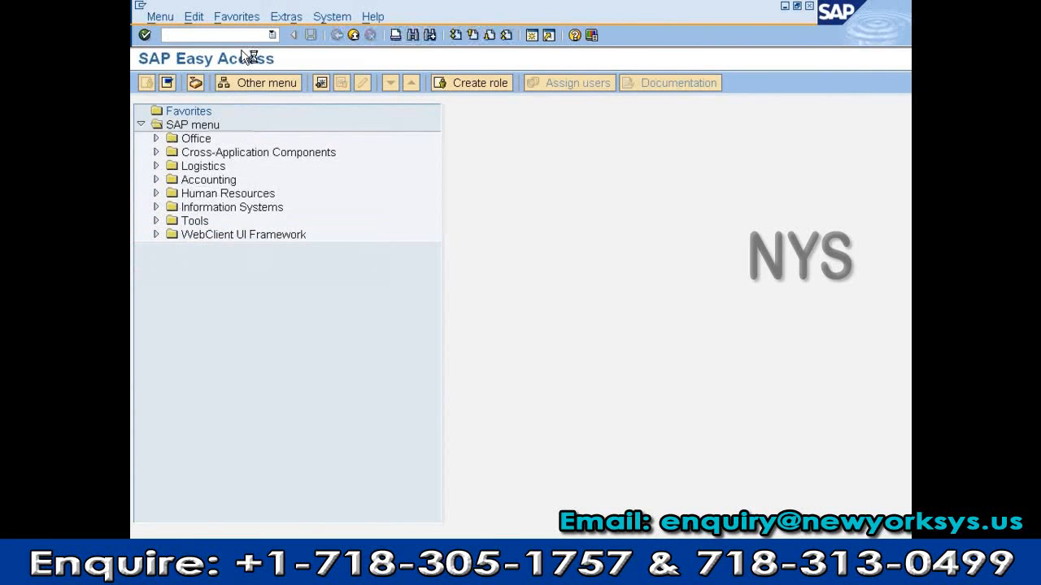
key(Return)
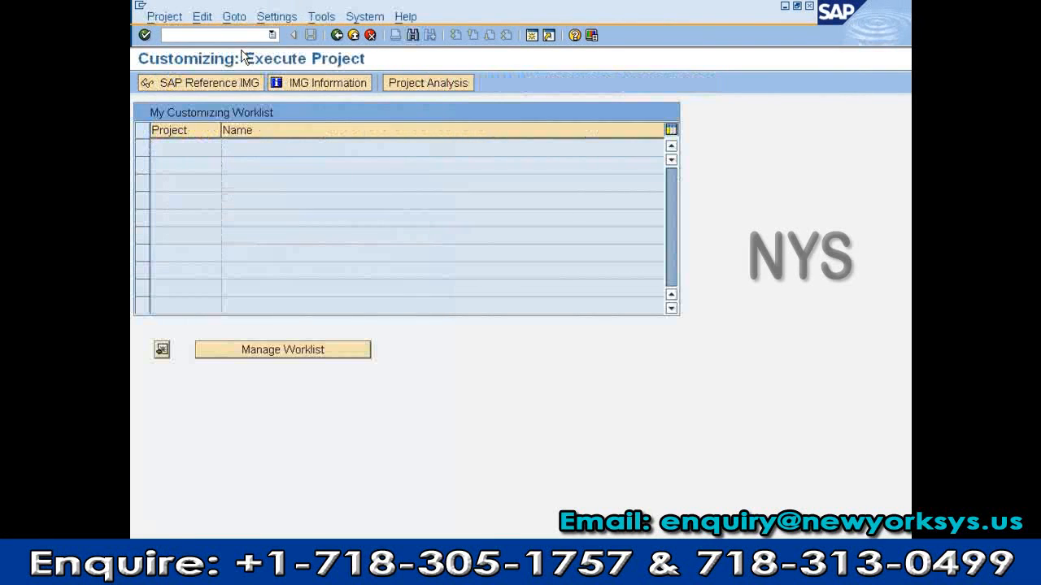
key(F3)
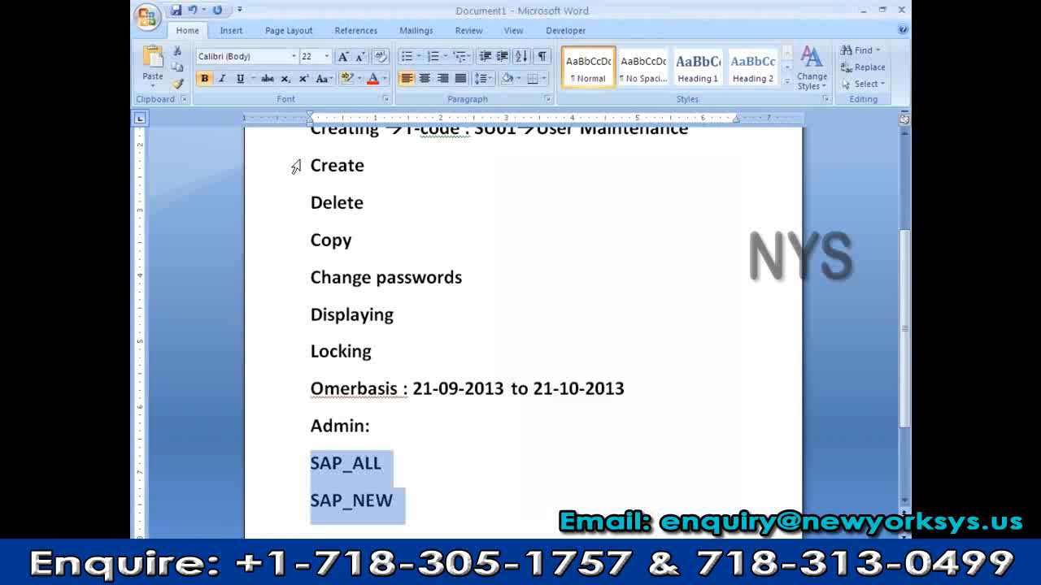
Highlight the word 'Create' in the Word notes, then minimize Word to return to SAP
drag(309, 160, 413, 189)
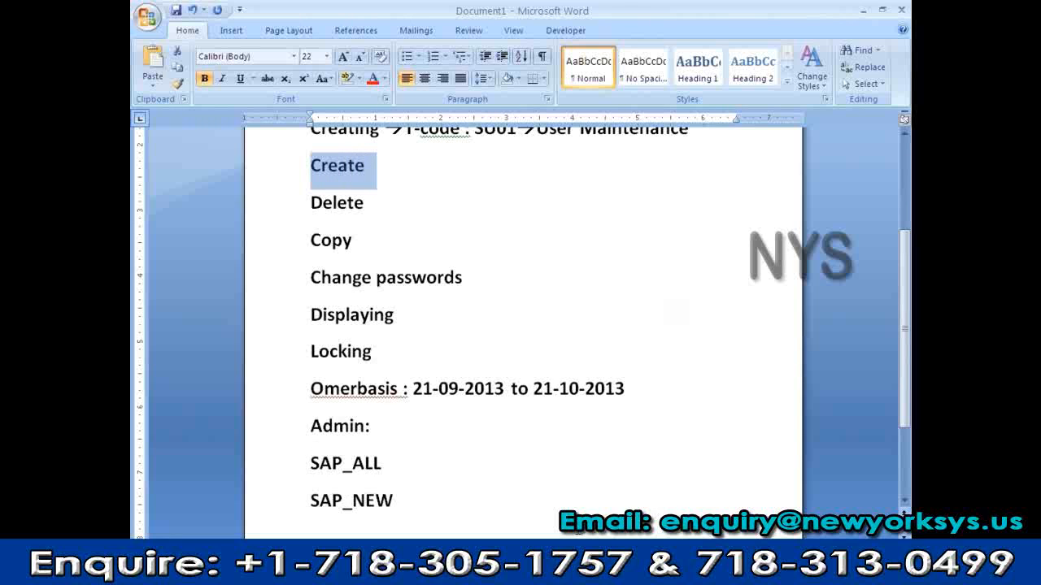
click(865, 10)
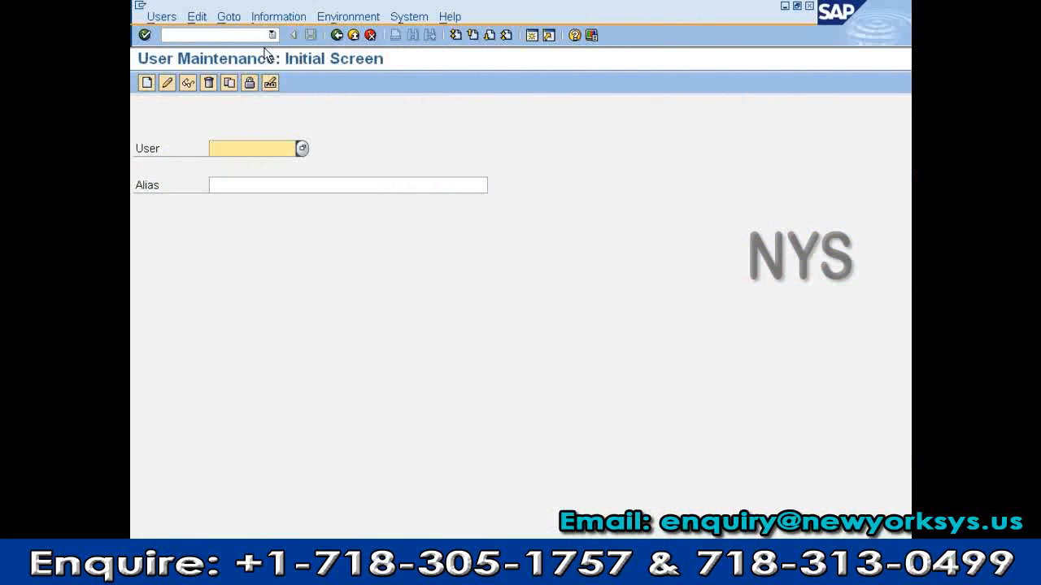
Enter the test user in SU01, open it for editing and view its assigned profiles
text(o)
key(Down)
key(Return)
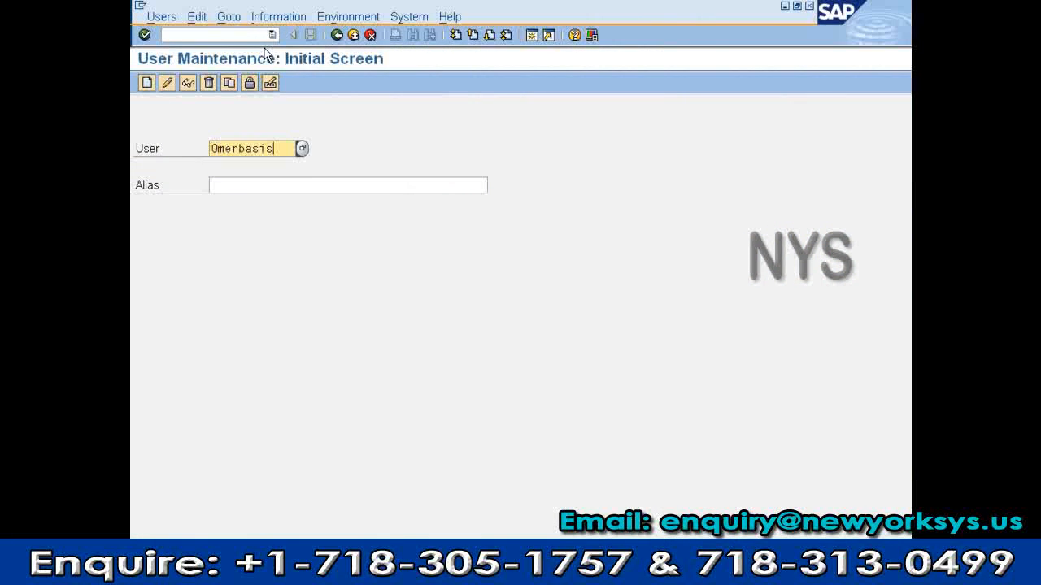
click(167, 82)
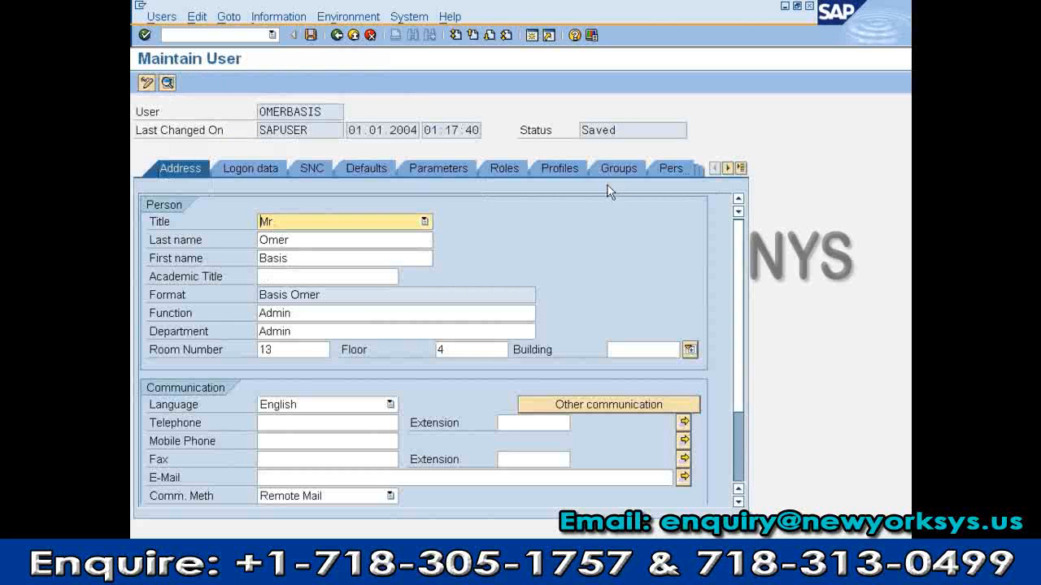
click(569, 171)
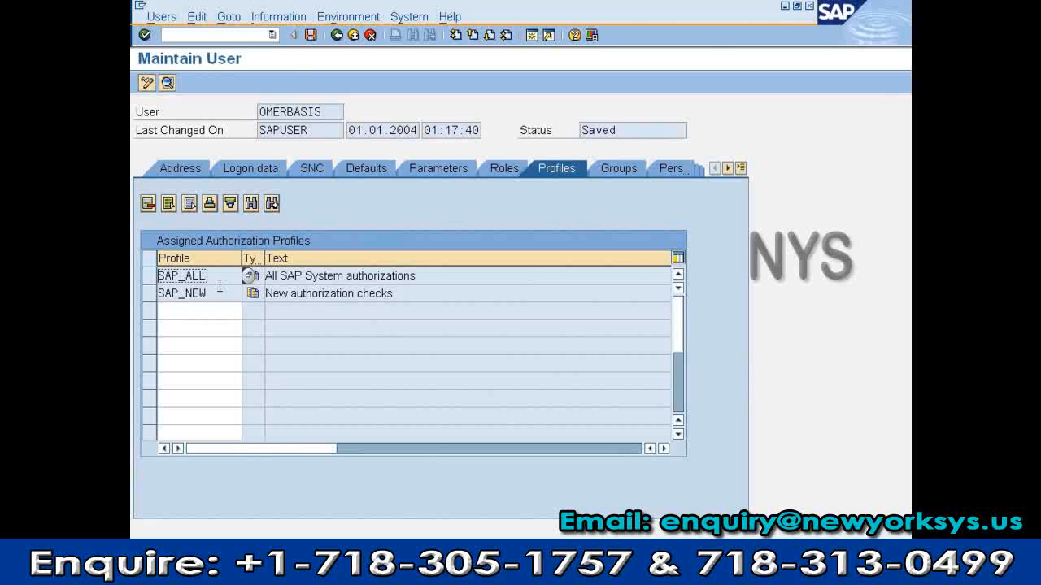
click(337, 35)
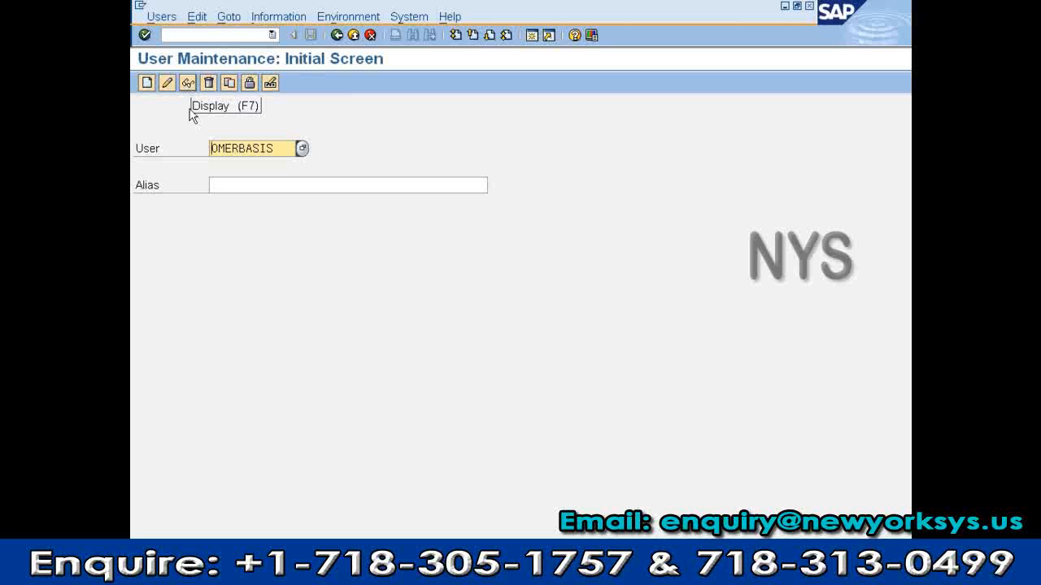
Display the test user read-only, go back, and check the session's system information
click(188, 82)
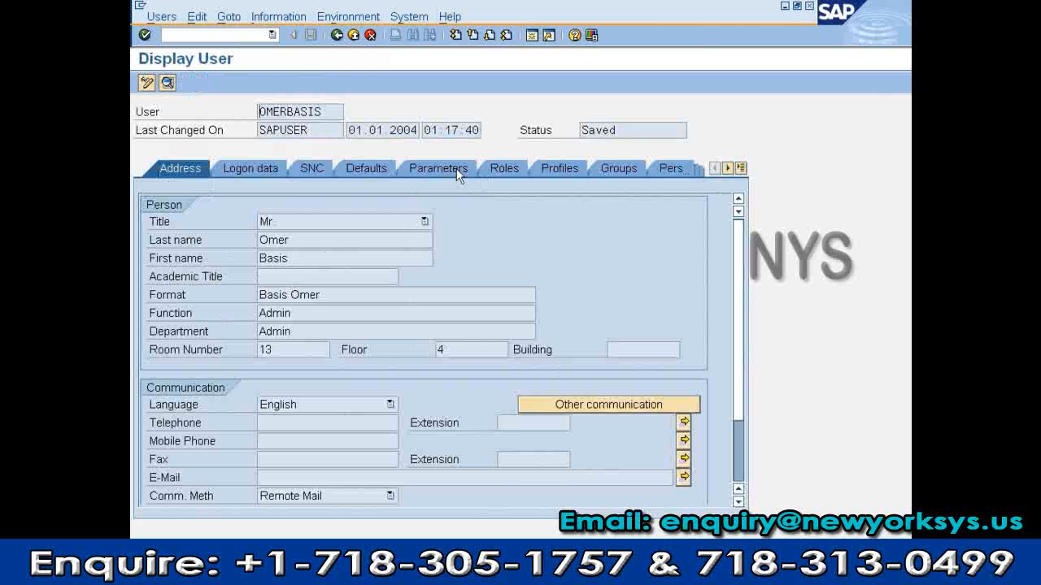
click(337, 35)
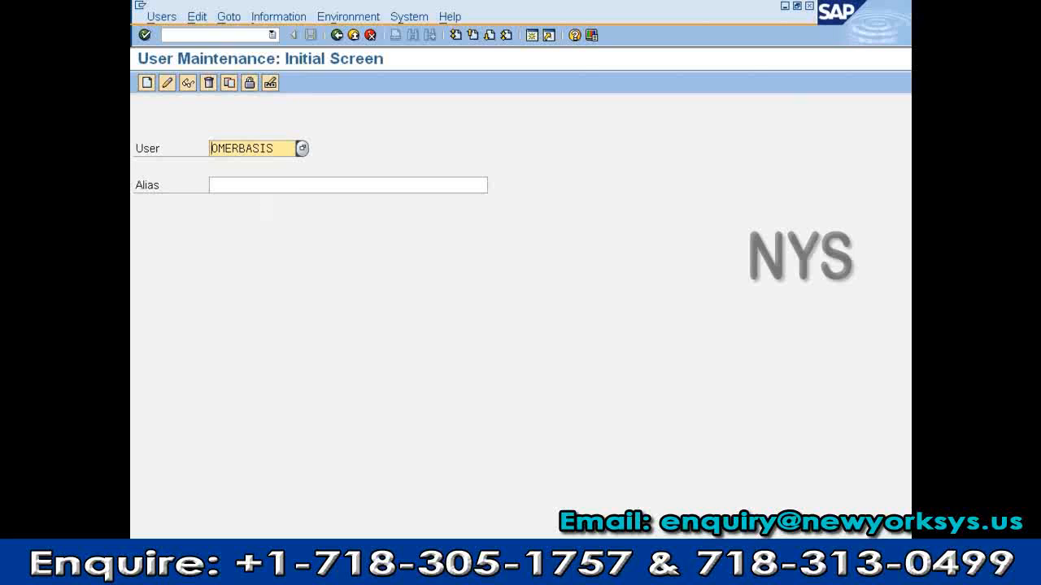
click(743, 555)
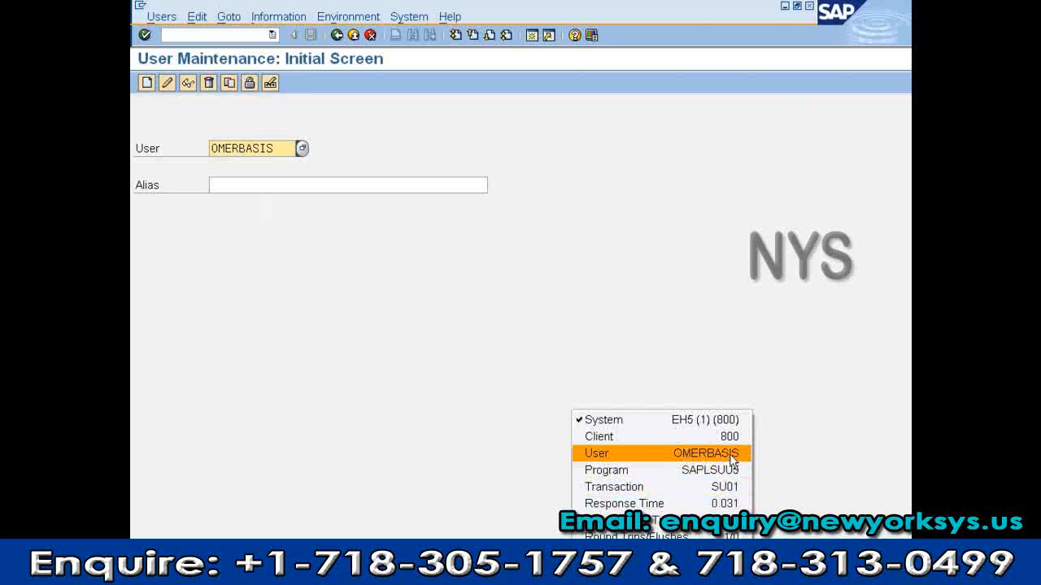
click(588, 348)
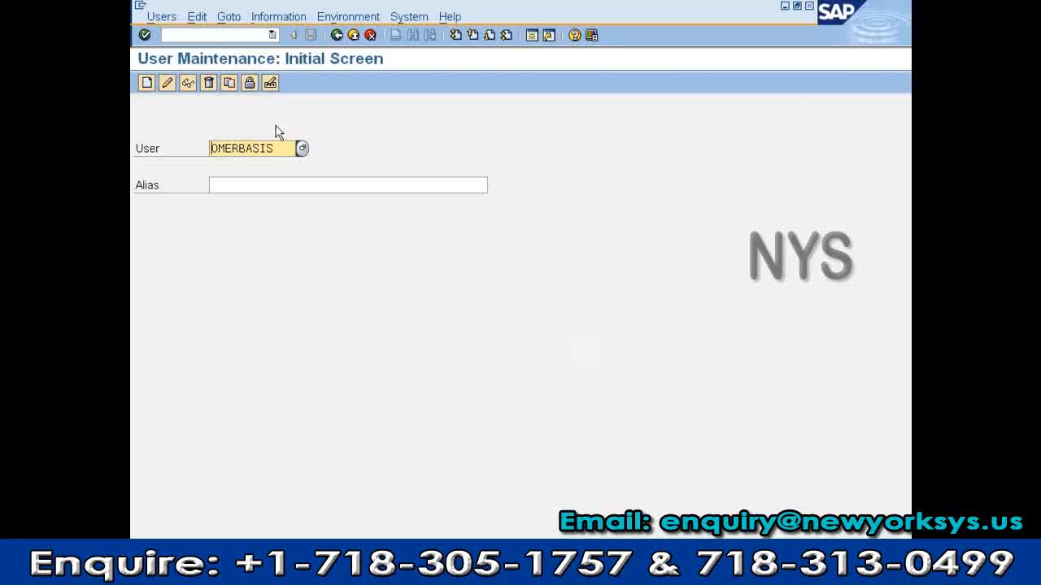
Return to the main menu and log off the SAP session
click(339, 34)
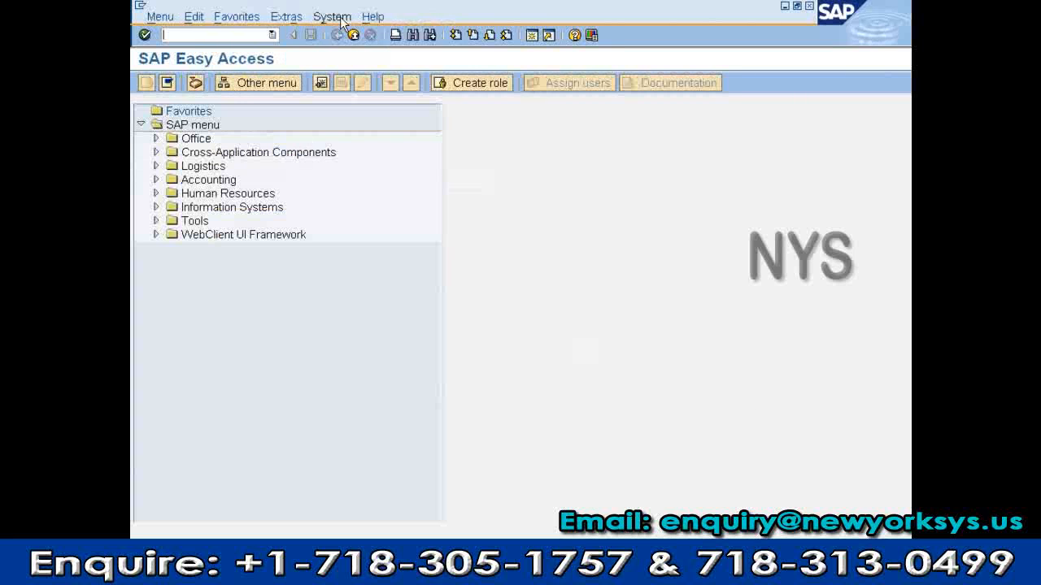
click(332, 16)
click(353, 236)
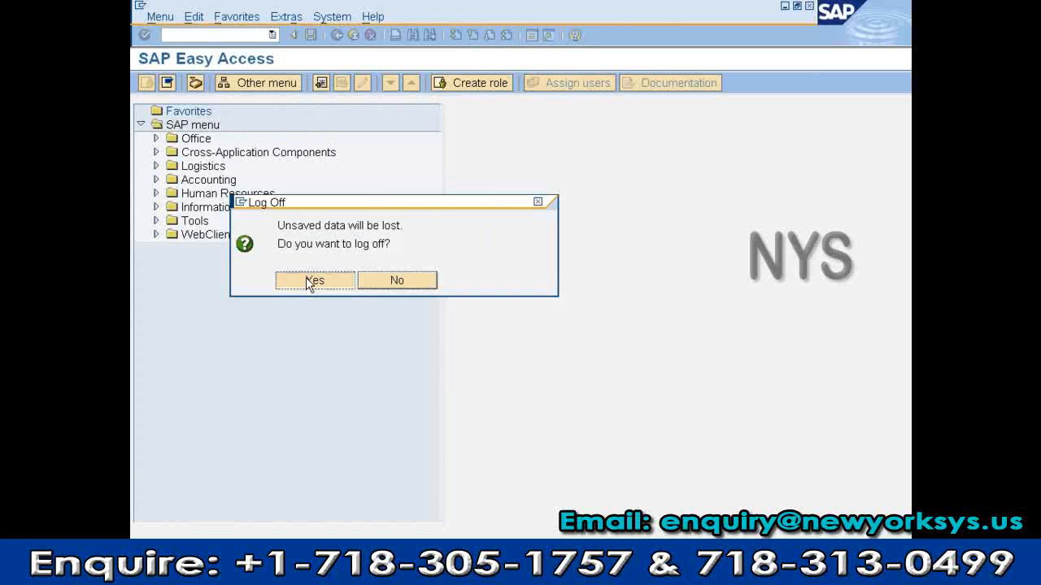
click(307, 281)
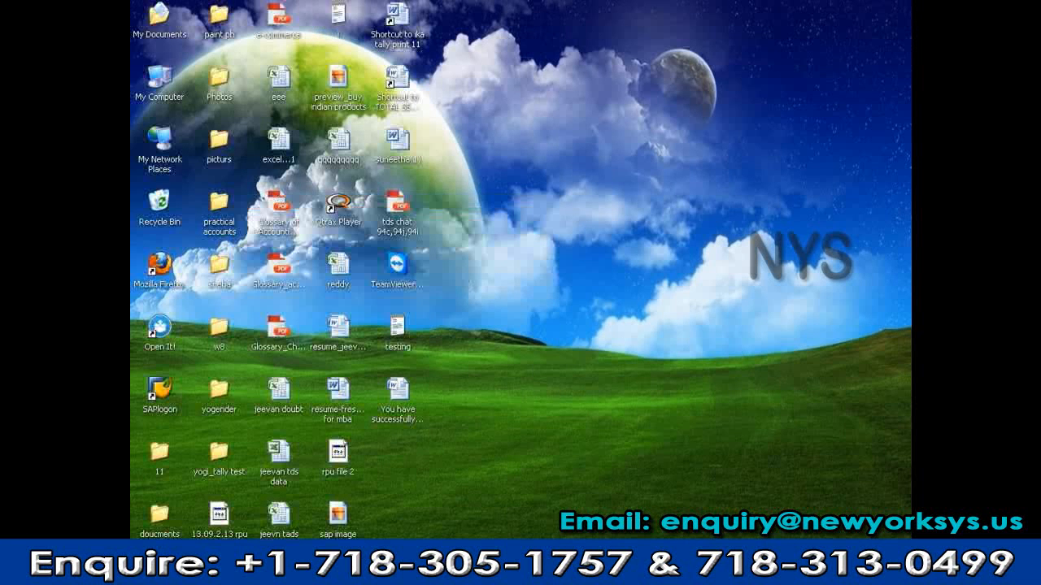
Log back on to the ehp5 system as the administrator and start SU01
click(685, 225)
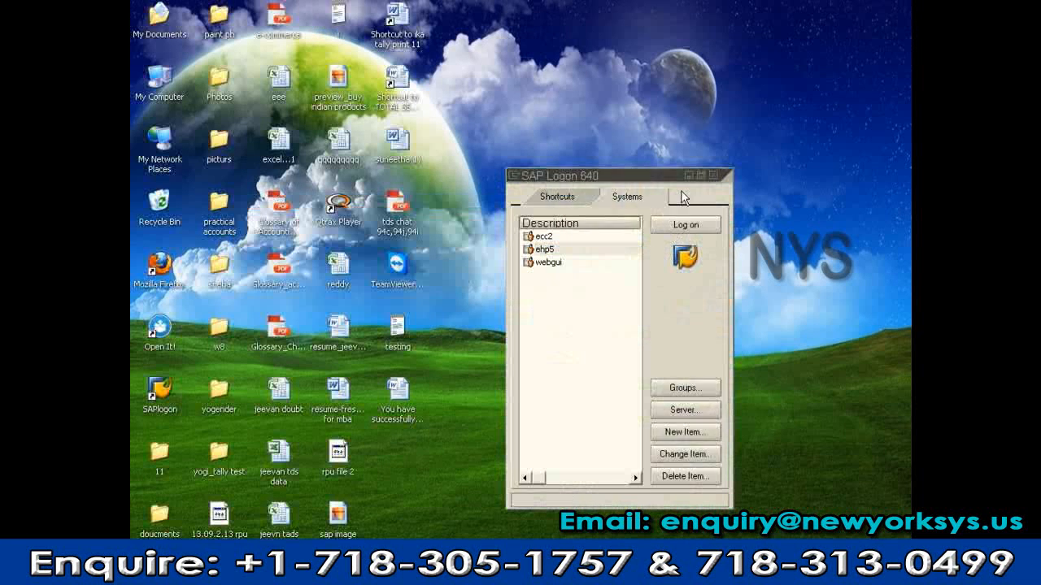
text(sap)
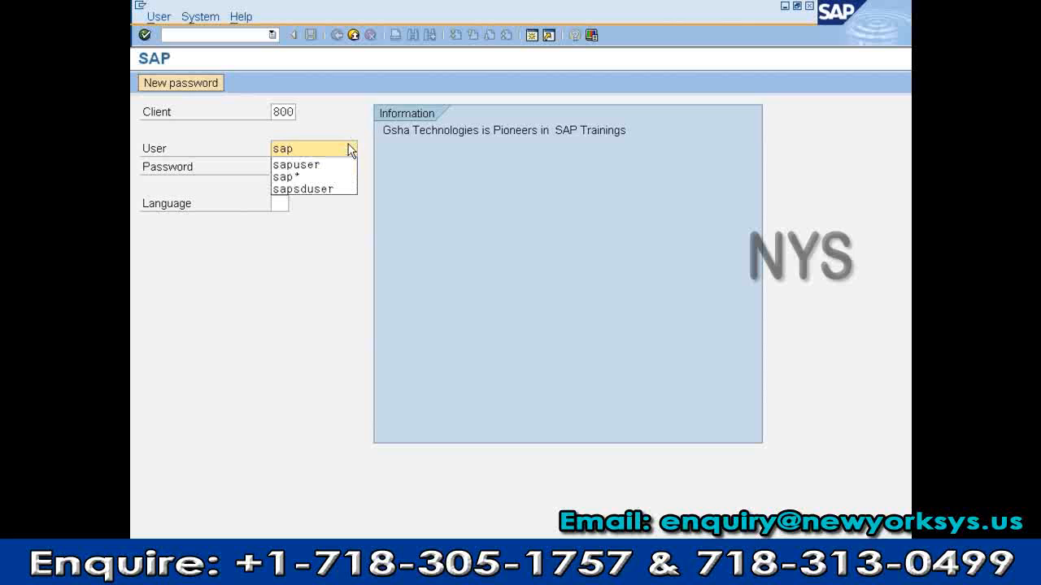
key(Down)
key(Return)
key(Tab)
text(*)
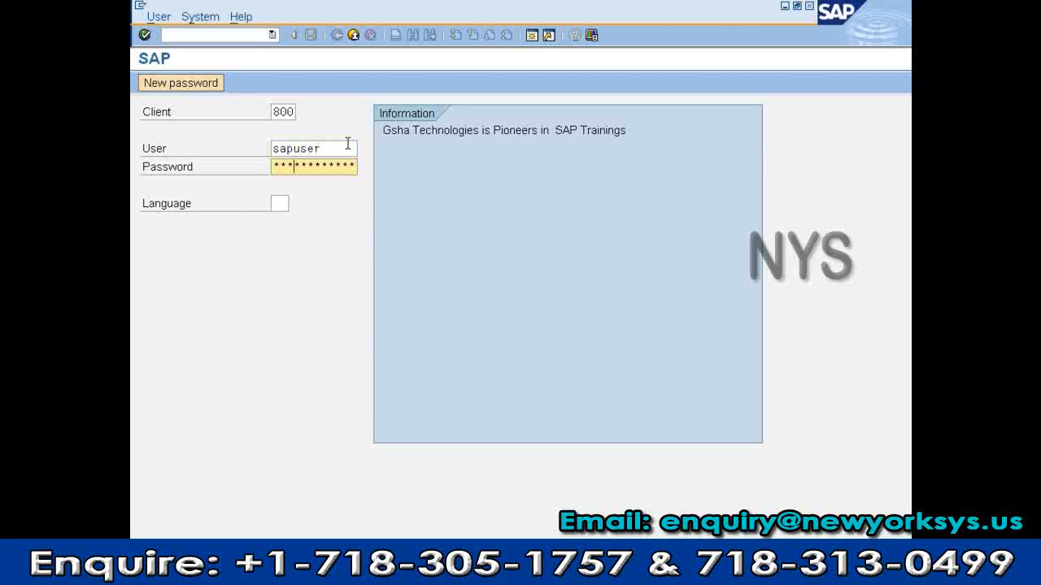
text(*****)
key(Return)
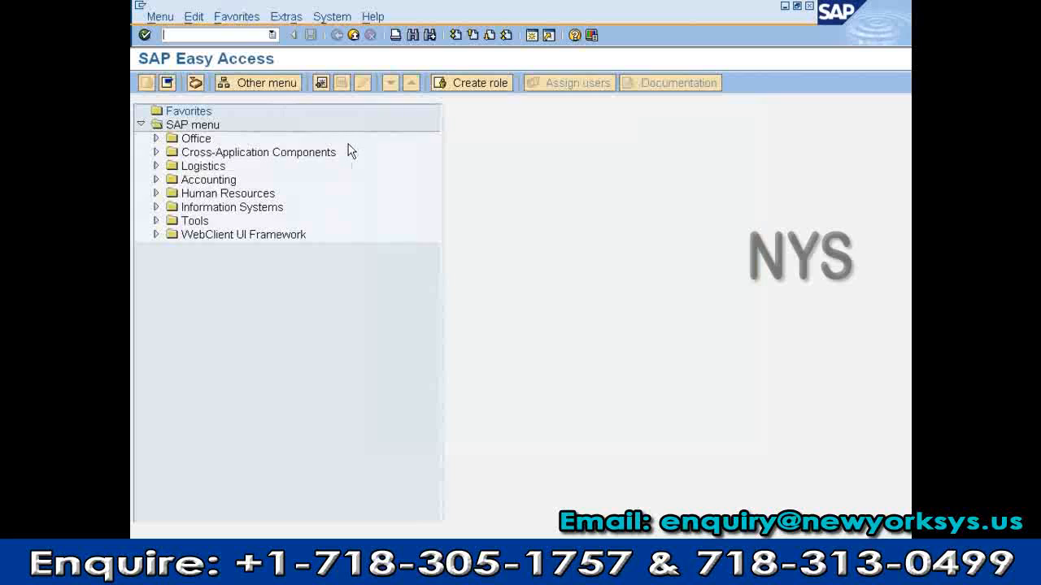
text(su0)
key(Return)
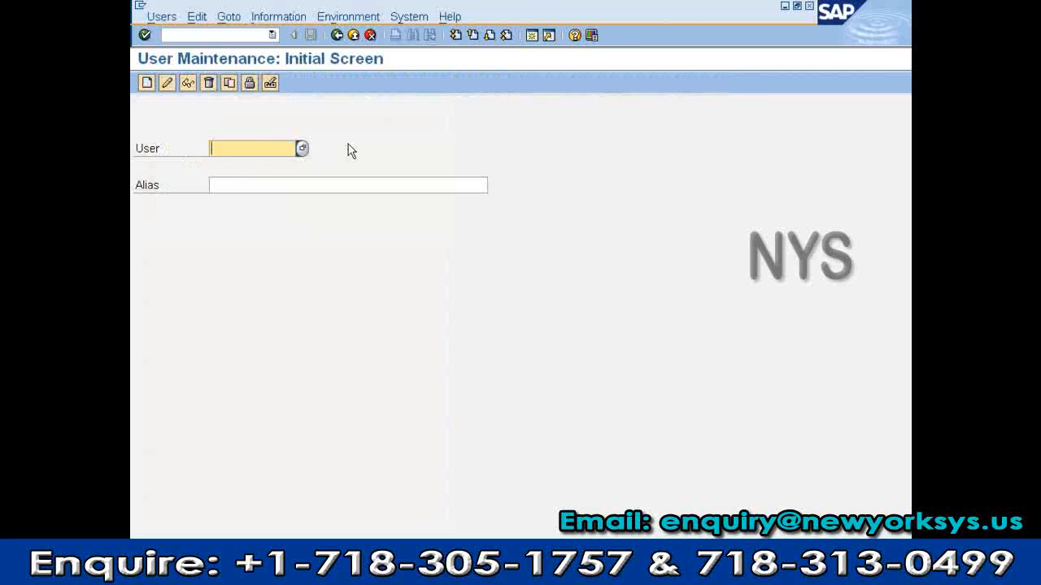
Delete the test user account in SU01 and confirm the deletion
text(om)
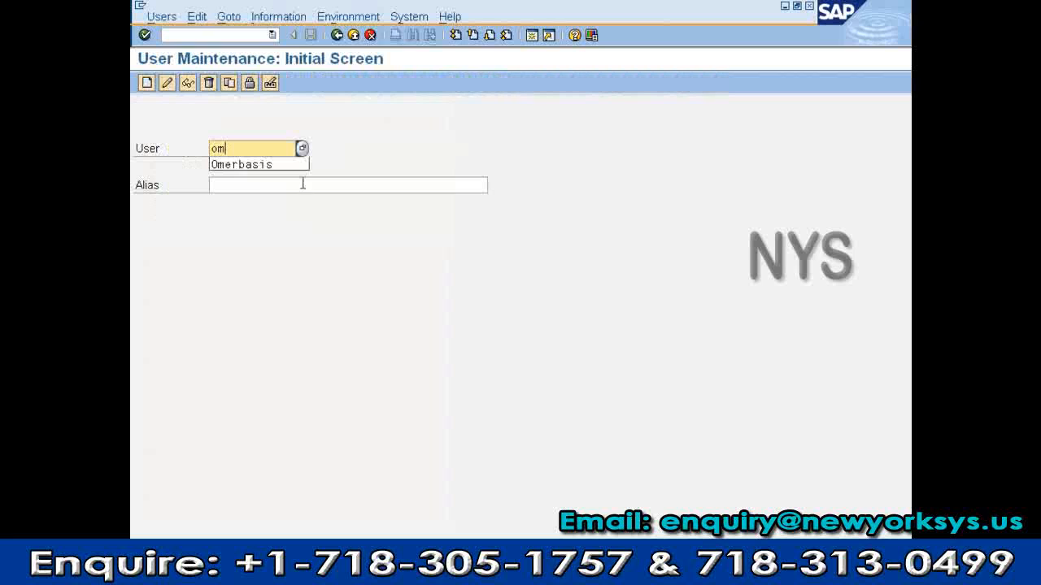
click(243, 166)
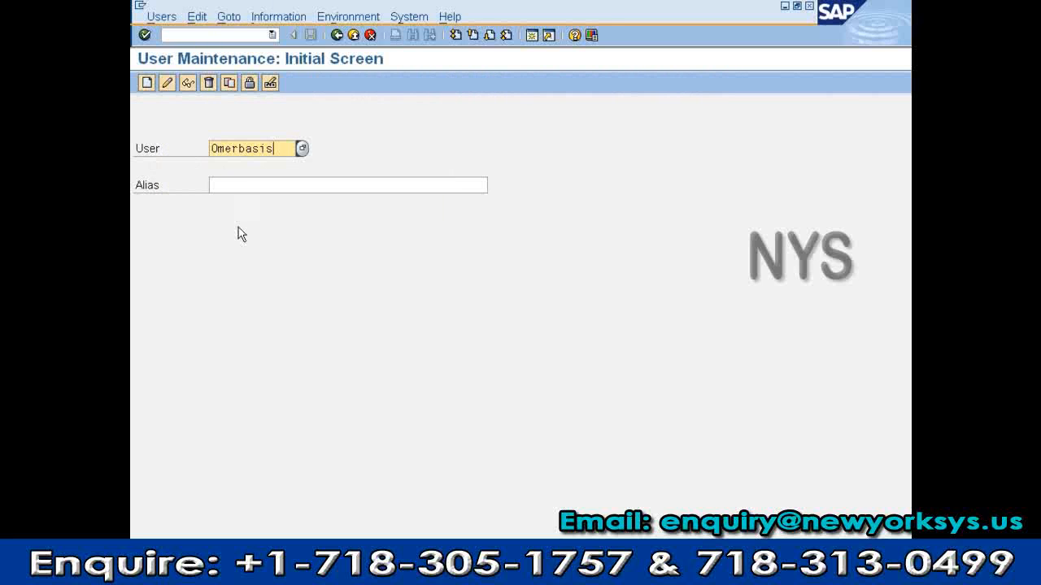
click(207, 83)
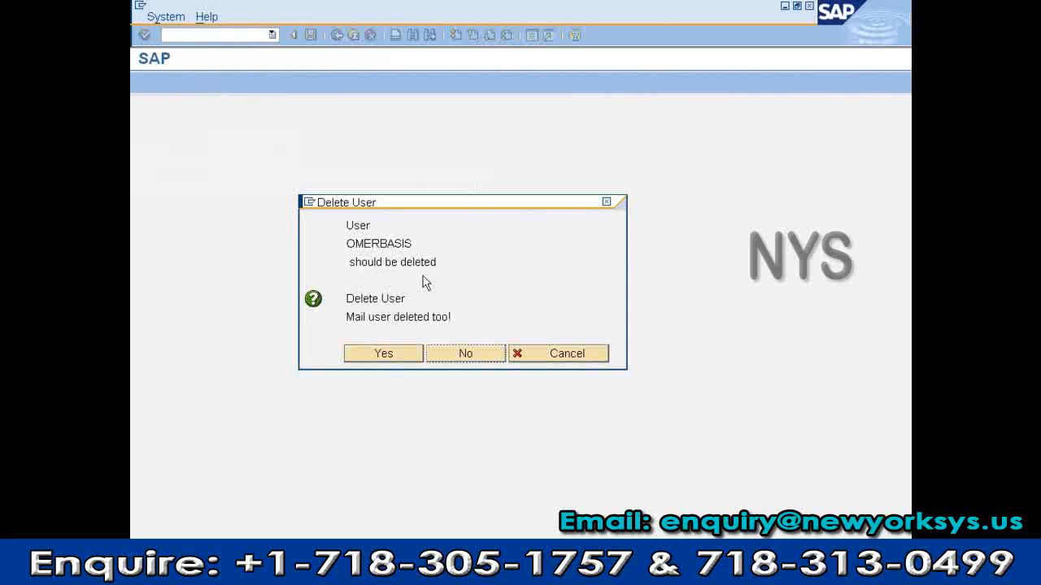
click(405, 359)
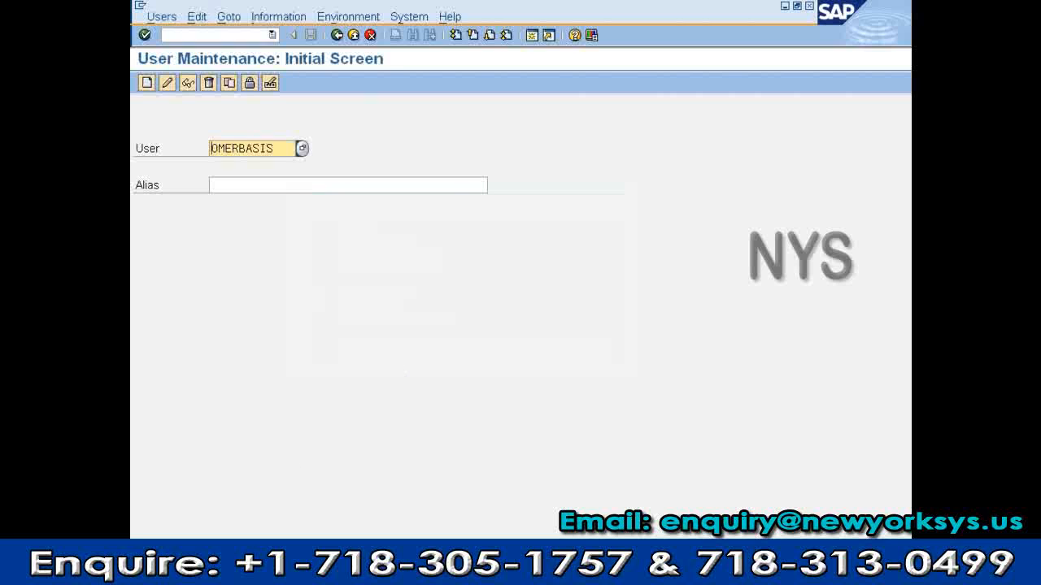
Go back to the main menu and choose System > Log off
click(353, 35)
click(332, 16)
click(341, 234)
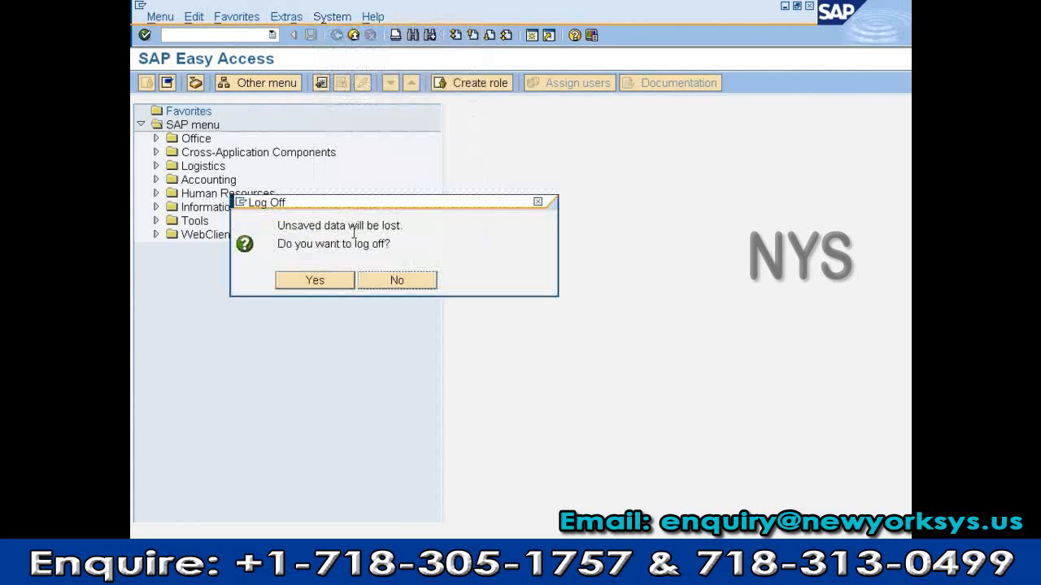
Confirm the log-off and attempt to log on as the deleted test user
click(315, 281)
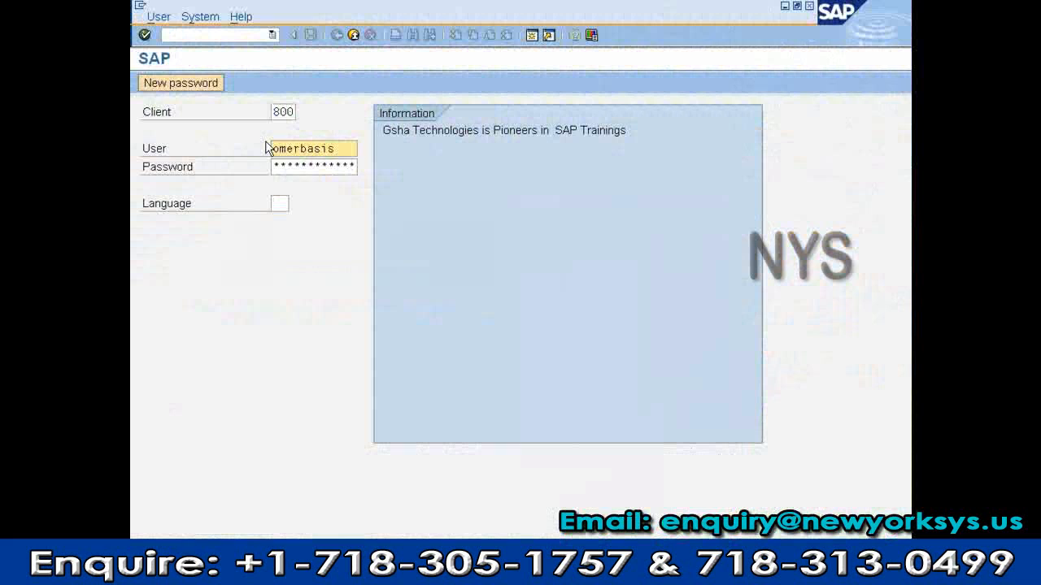
key(Tab)
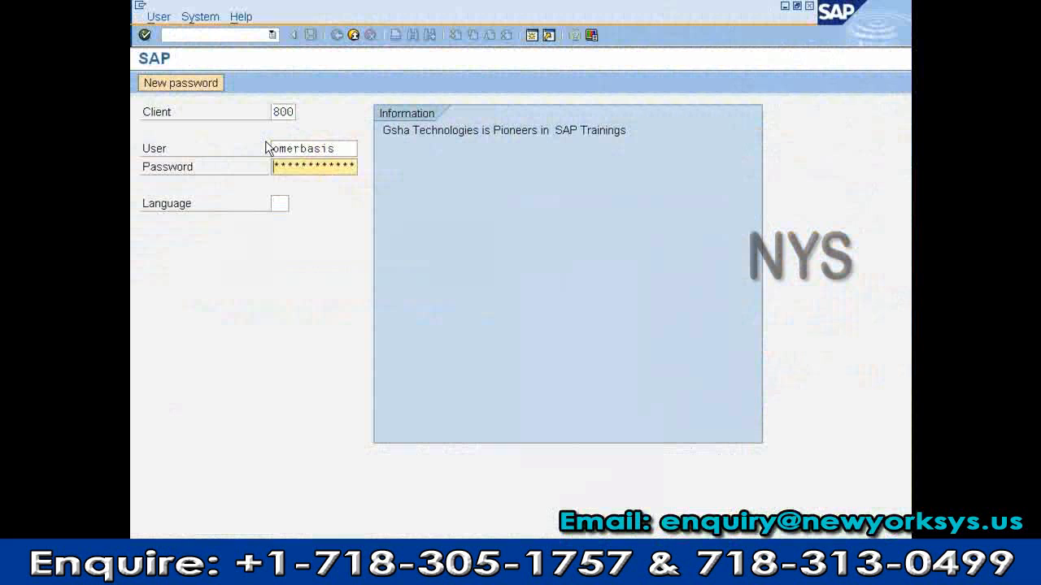
text(****)
key(Return)
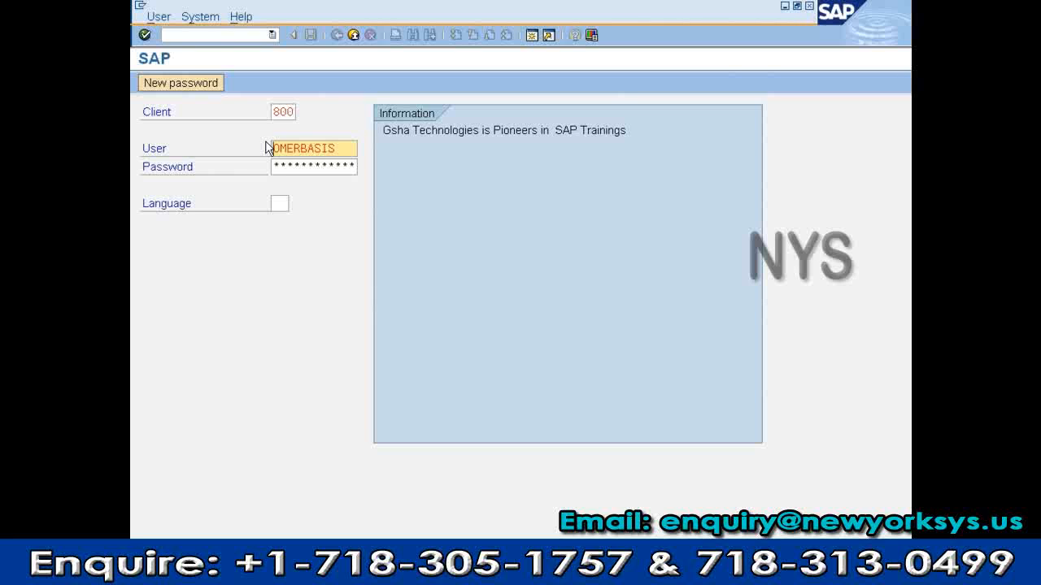
Log on instead with the administrator user name and password
drag(334, 148, 269, 147)
text(sap)
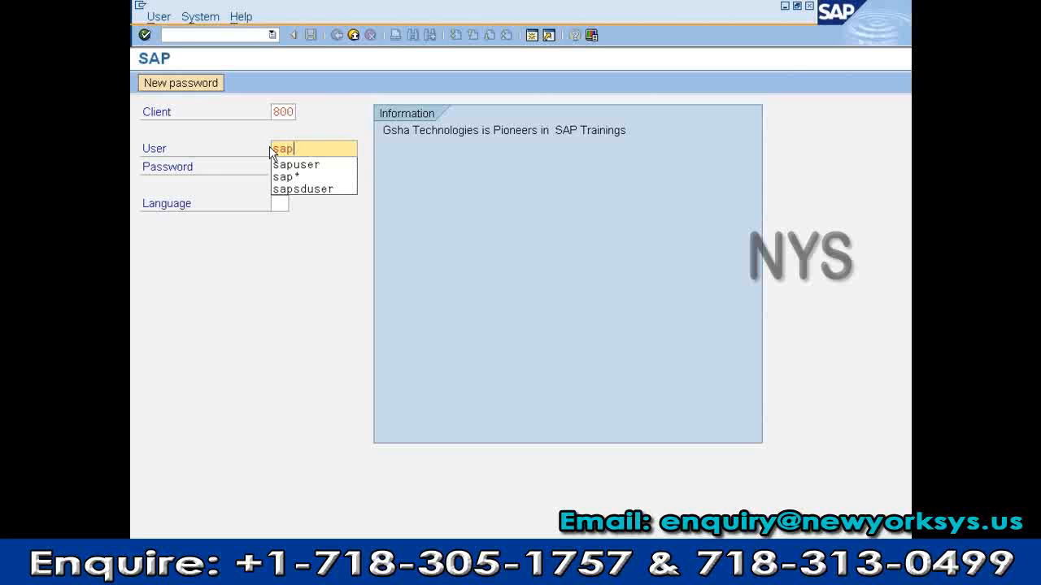
key(Down)
key(Return)
key(Tab)
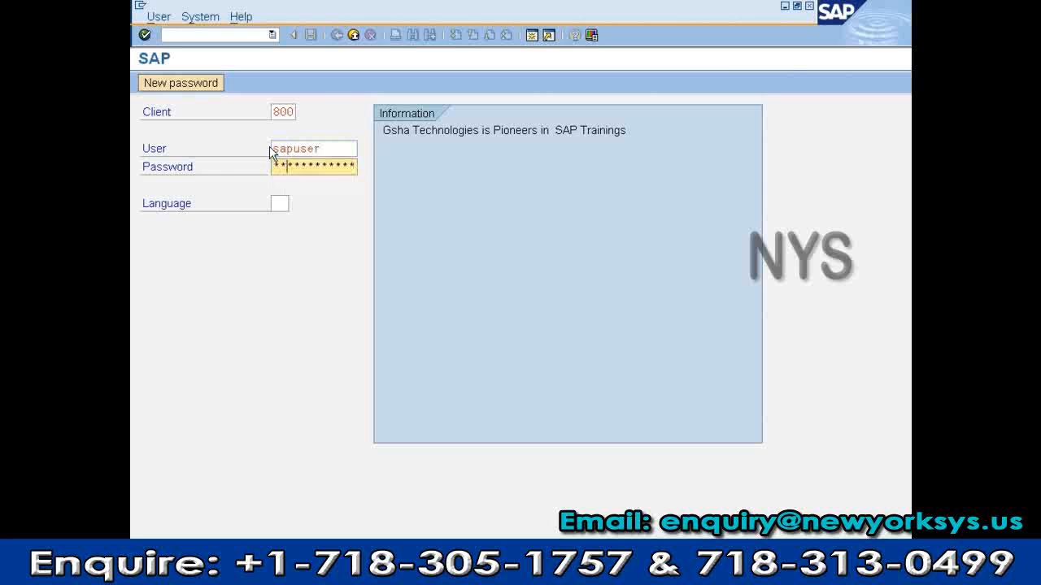
text(password1)
key(Return)
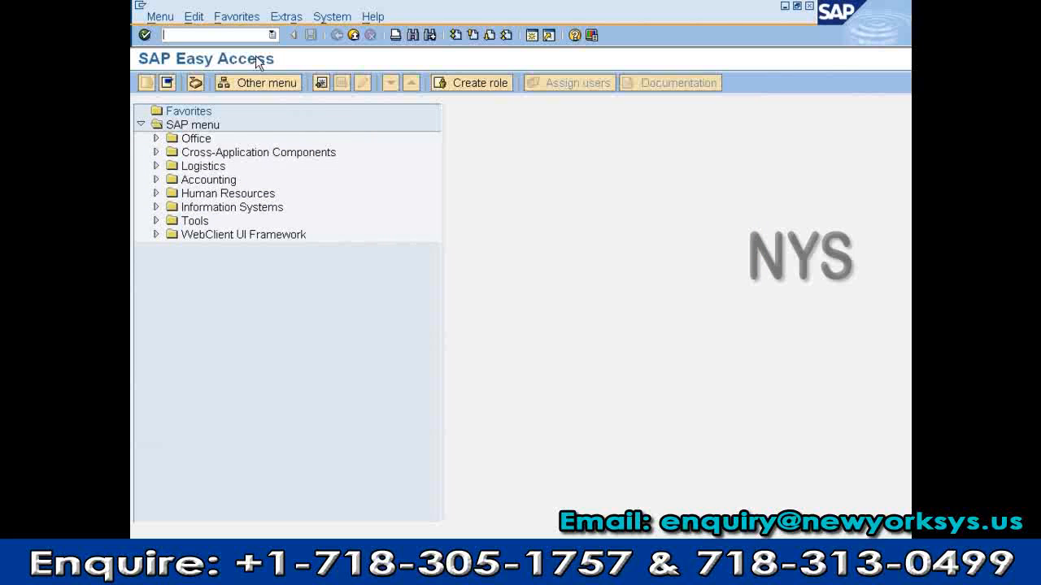
Run SU01 and try to display the deleted test user
text(su01)
key(Return)
text(o)
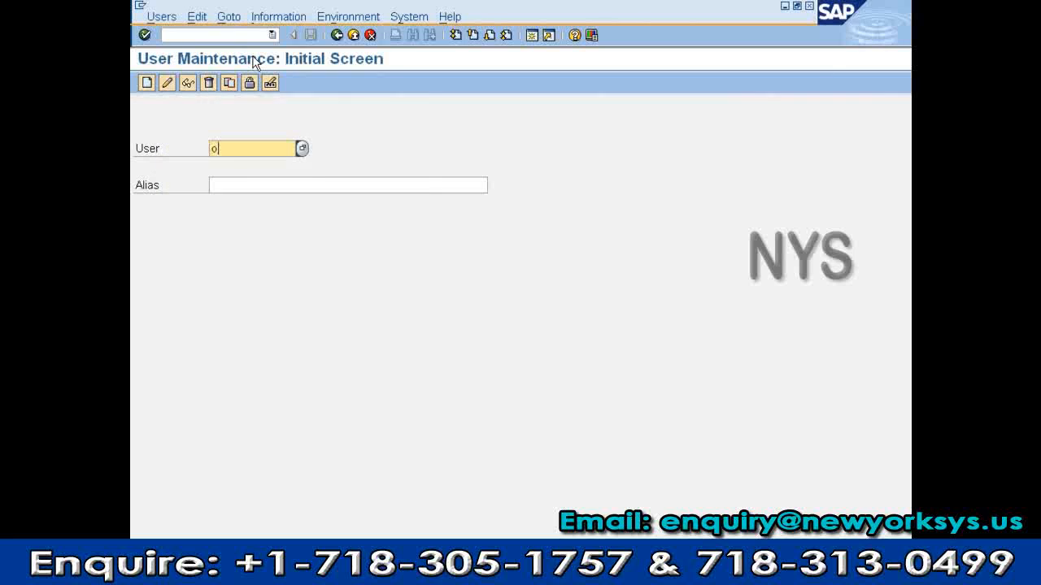
key(Down)
key(Return)
click(188, 83)
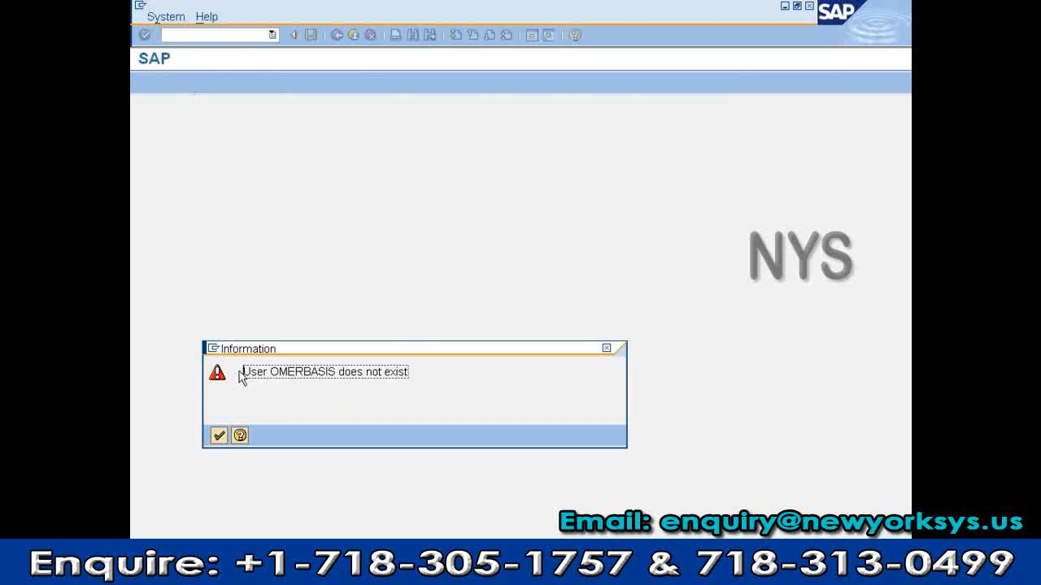
Read and dismiss the 'user does not exist' message, then cycle windows back to SAP
drag(243, 372, 420, 392)
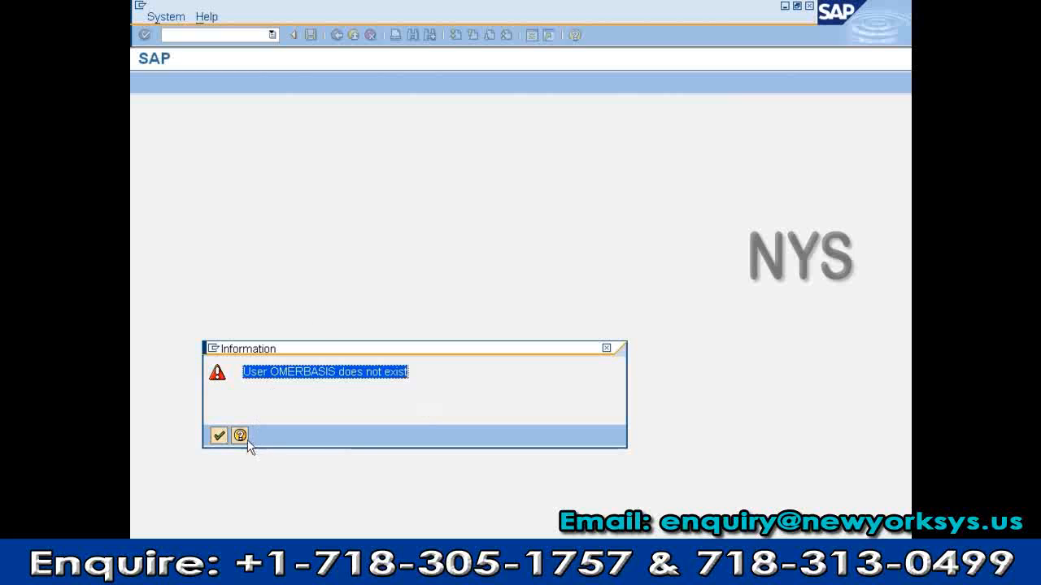
click(218, 437)
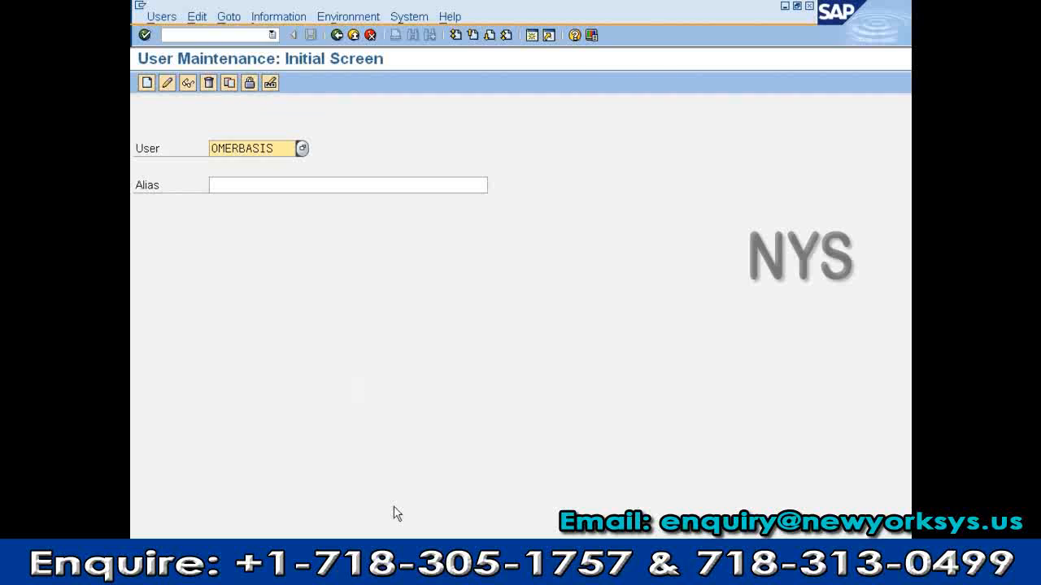
key(alt+Tab)
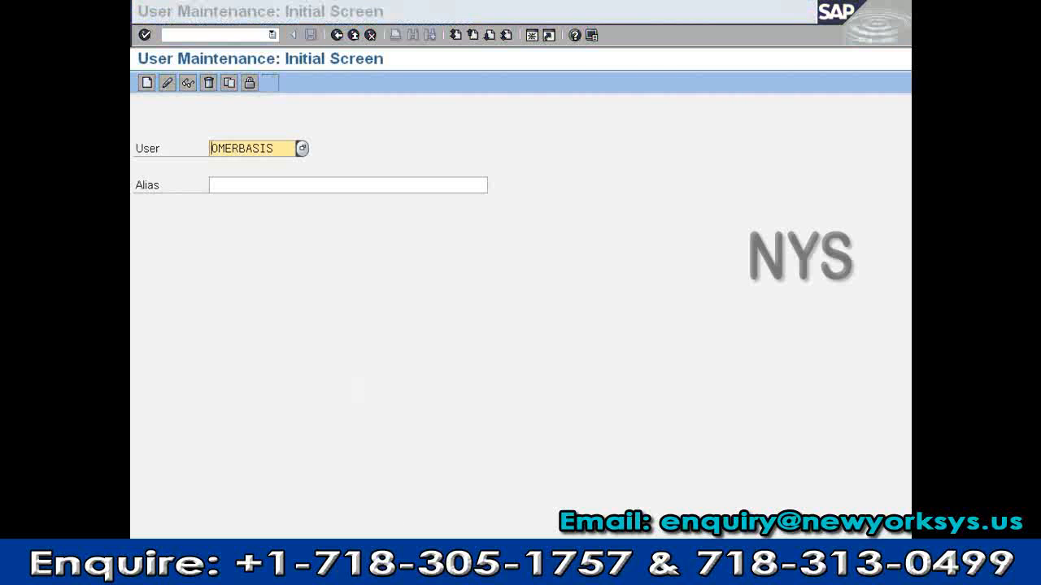
key(alt+Tab)
key(alt+Tab)
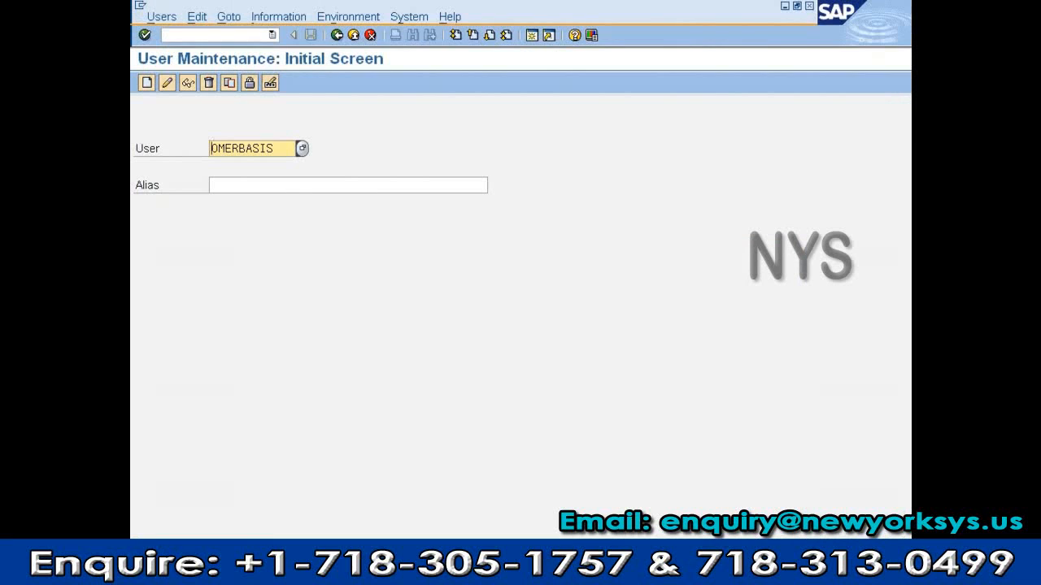
key(alt+Tab)
key(alt+Tab)
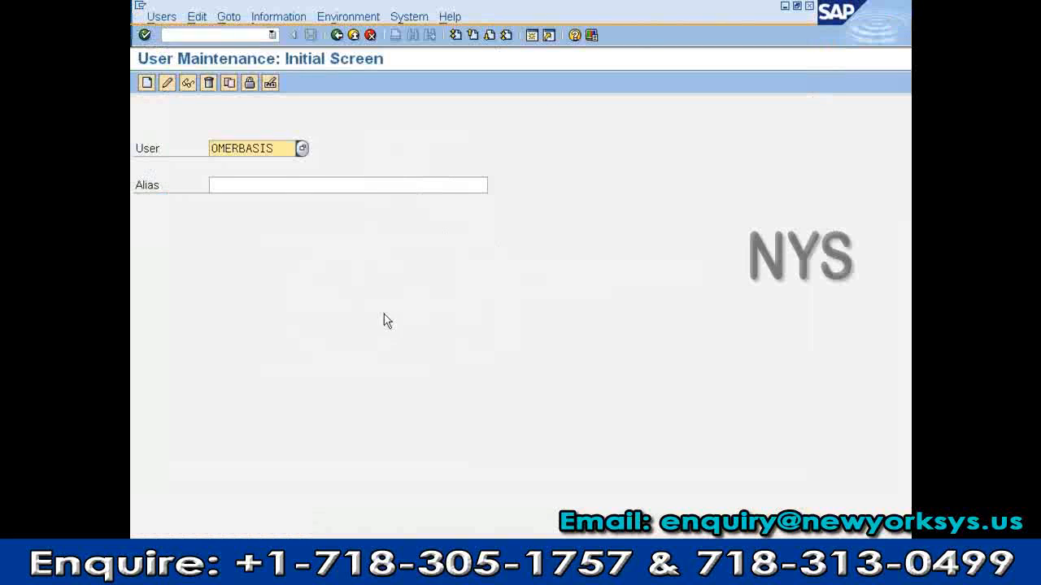
Select the new user name in the SU01 User field
drag(284, 148, 210, 138)
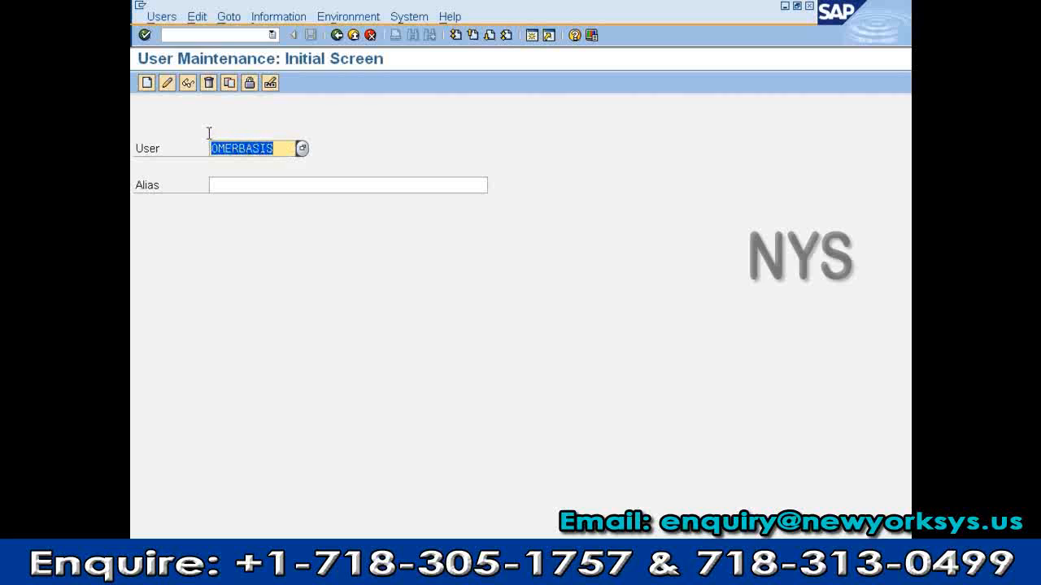
click(275, 148)
drag(276, 148, 205, 147)
drag(241, 145, 199, 146)
Copy the new user from source user sapuser in the Copy Users dialog
click(229, 83)
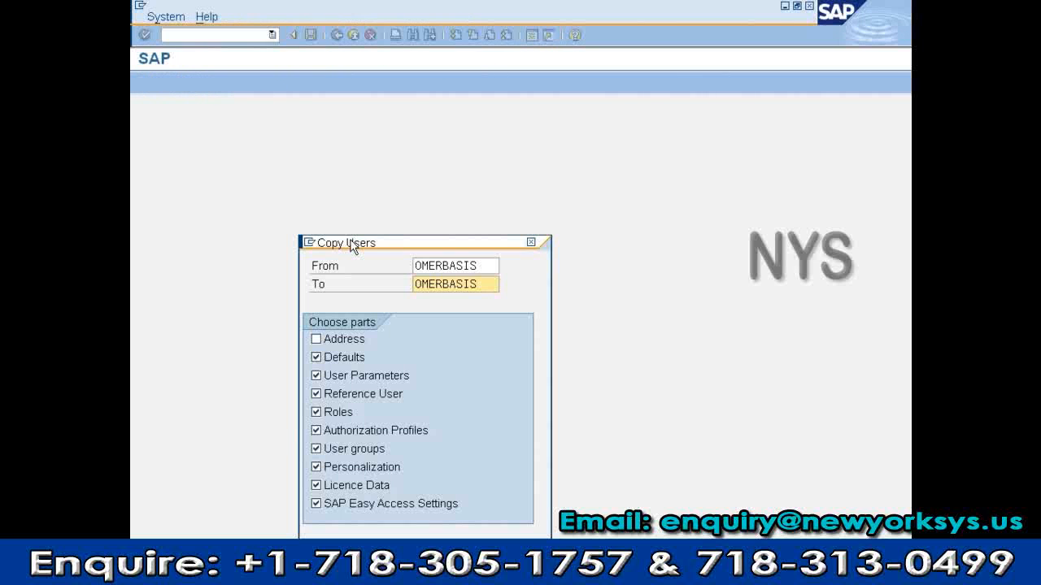
drag(349, 244, 374, 131)
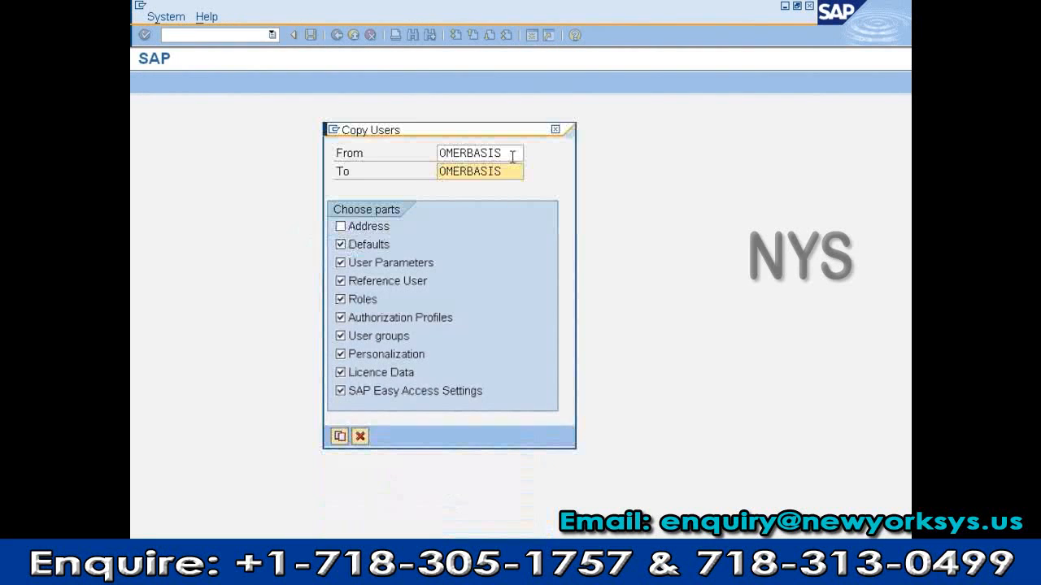
drag(513, 153, 408, 160)
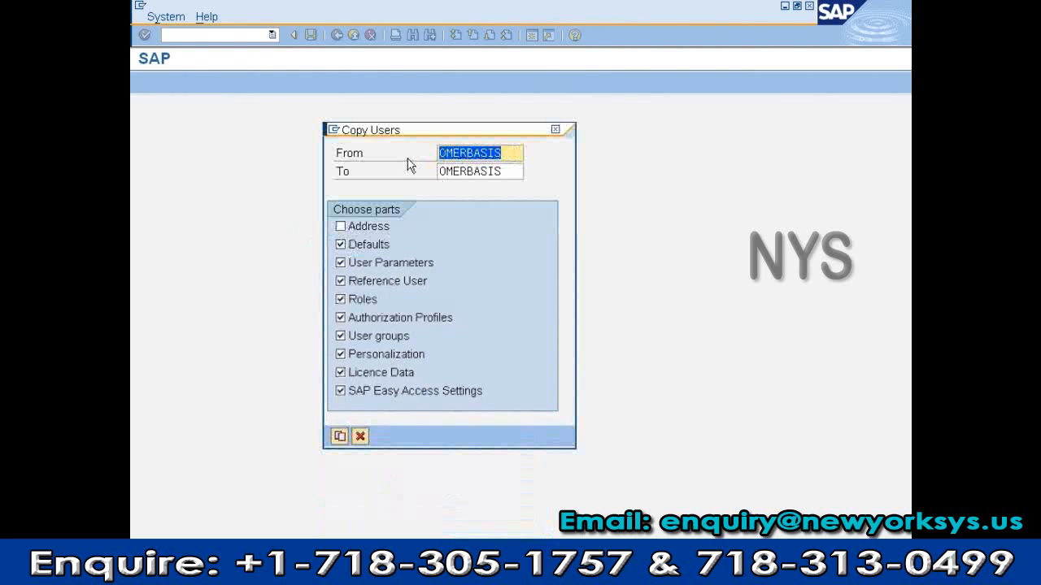
text(sap)
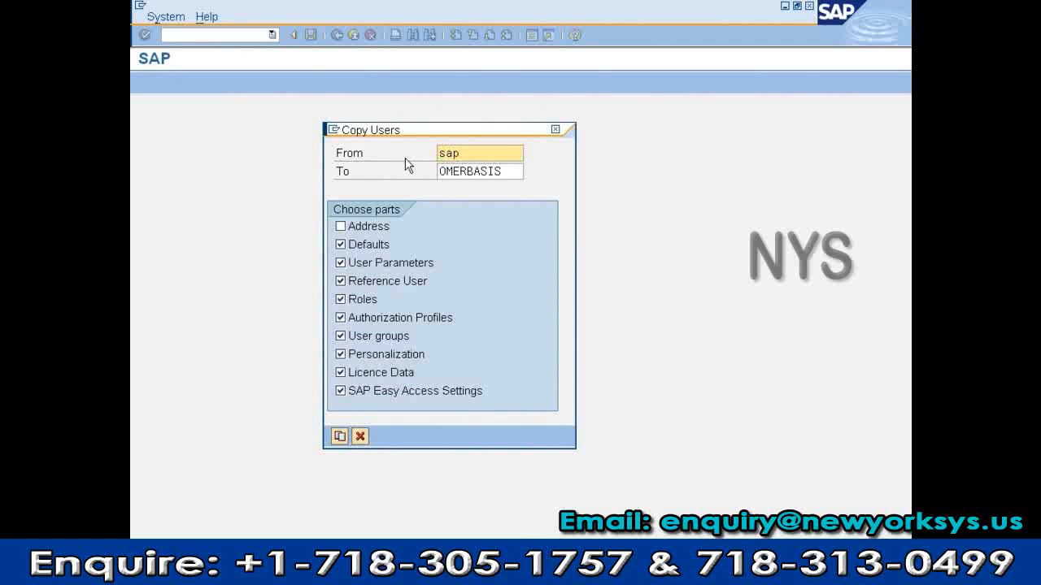
text(user)
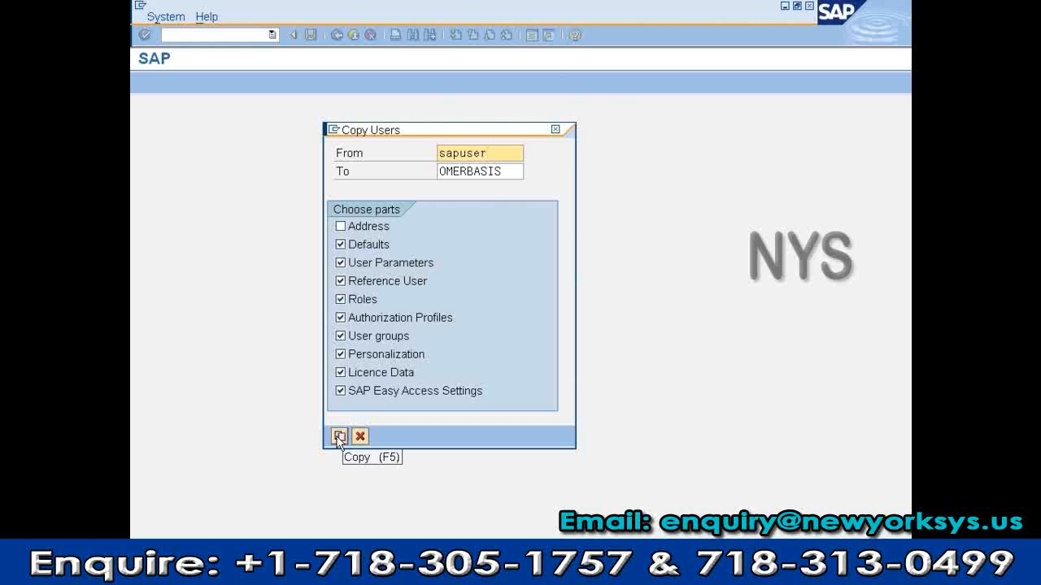
drag(493, 153, 434, 147)
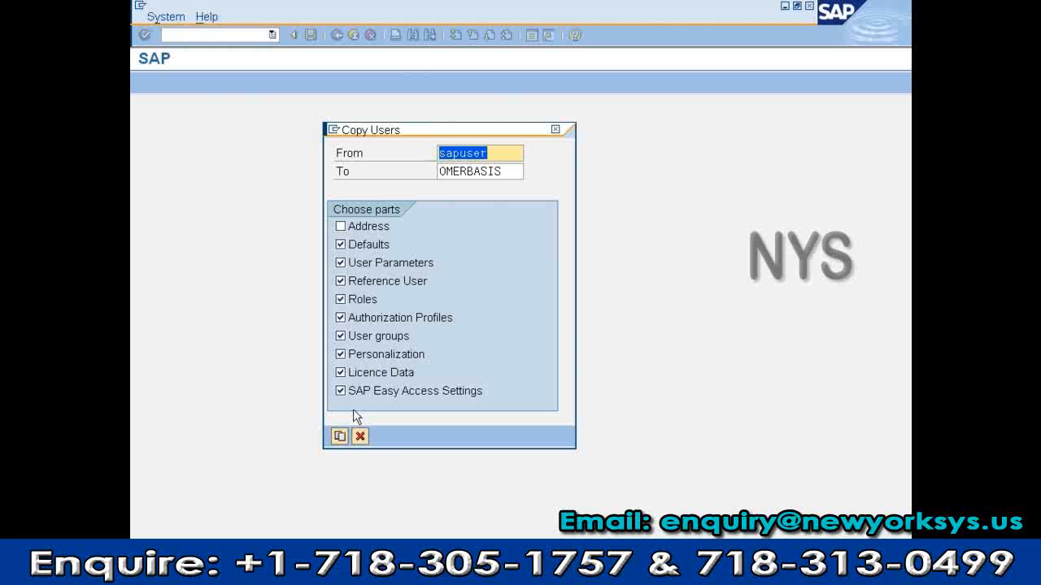
click(339, 437)
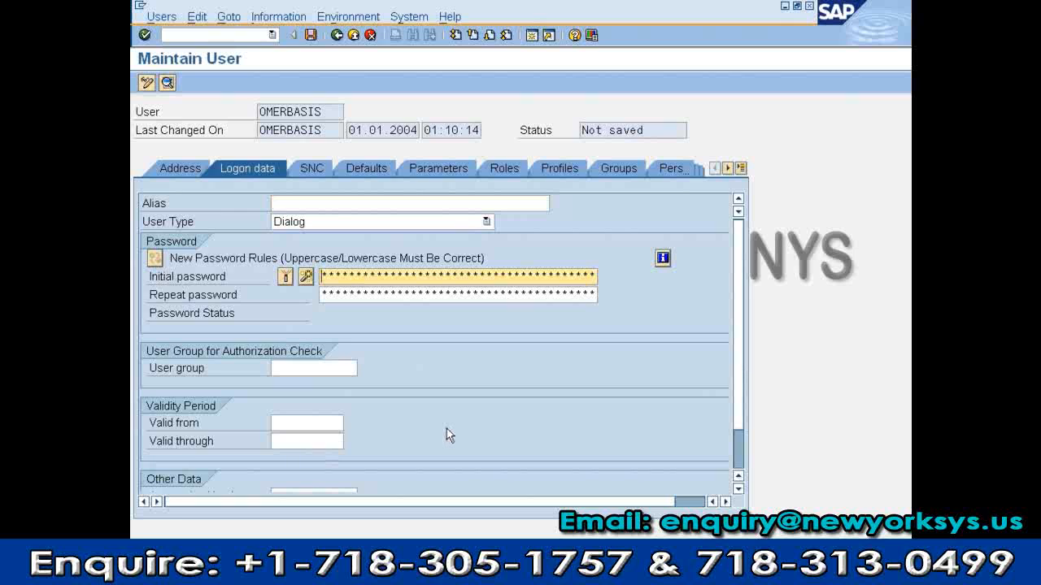
Enter and repeat an initial password for the copied user and save it
text(*******)
key(Tab)
text(********)
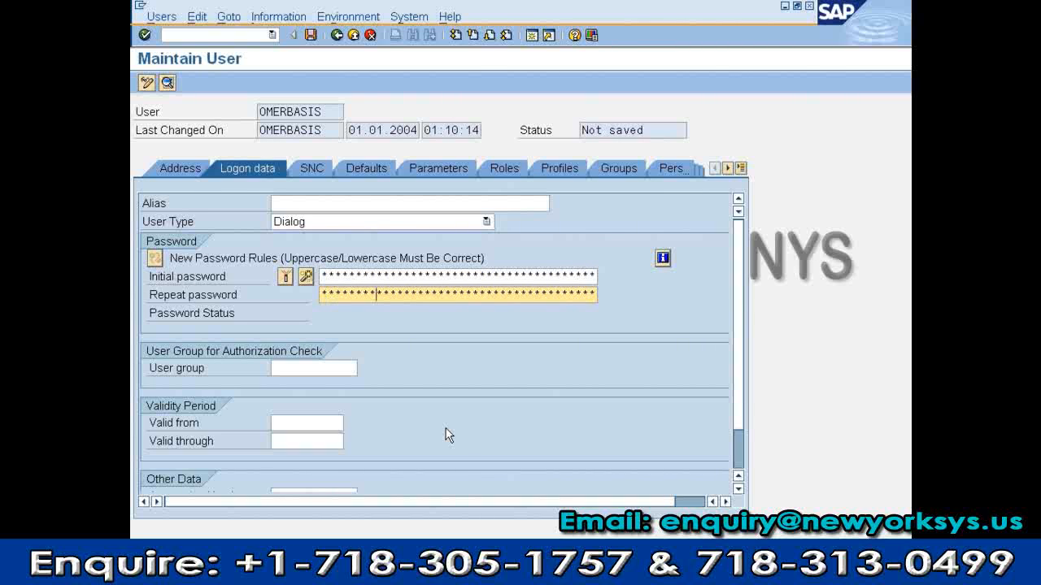
click(312, 36)
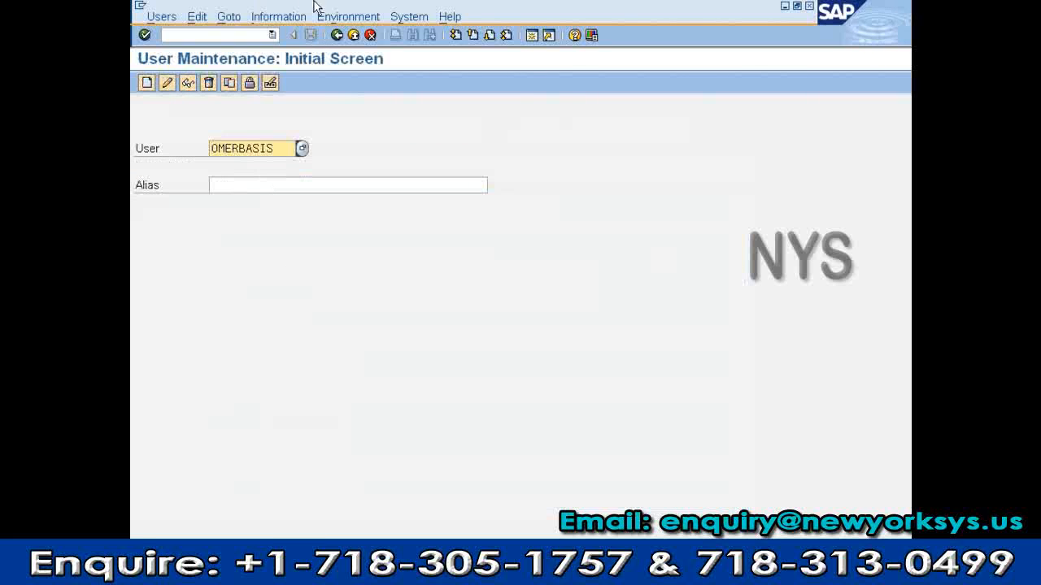
Log off the session and start a new logon from the SAP Logon list
click(337, 34)
click(332, 17)
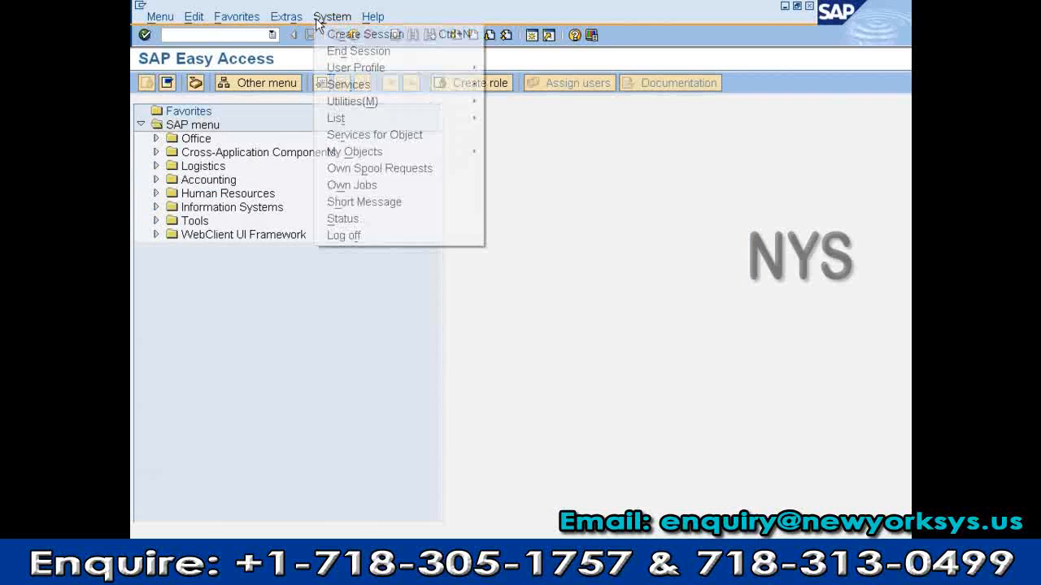
click(346, 240)
click(314, 281)
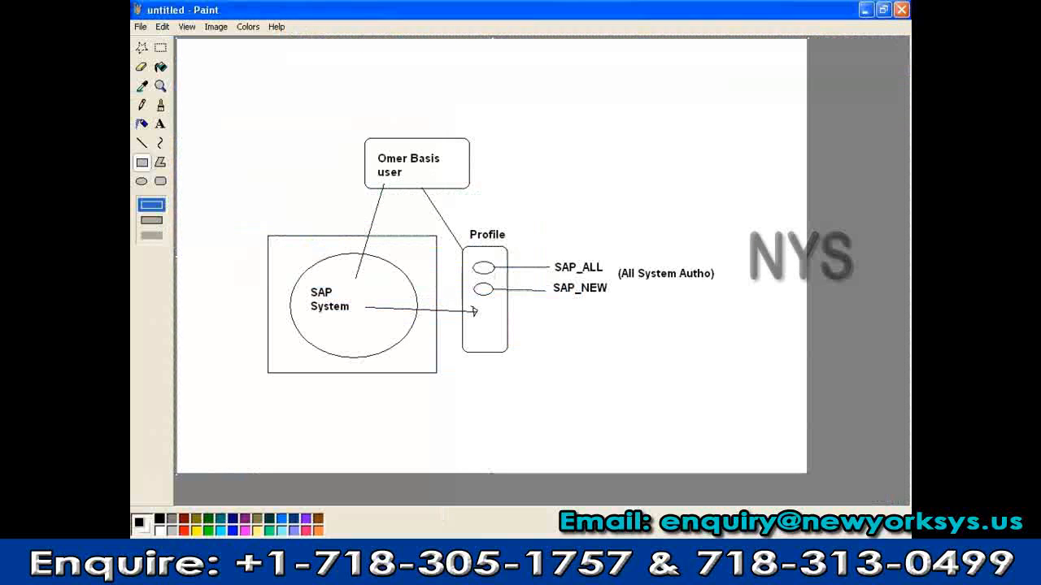
key(alt+Tab)
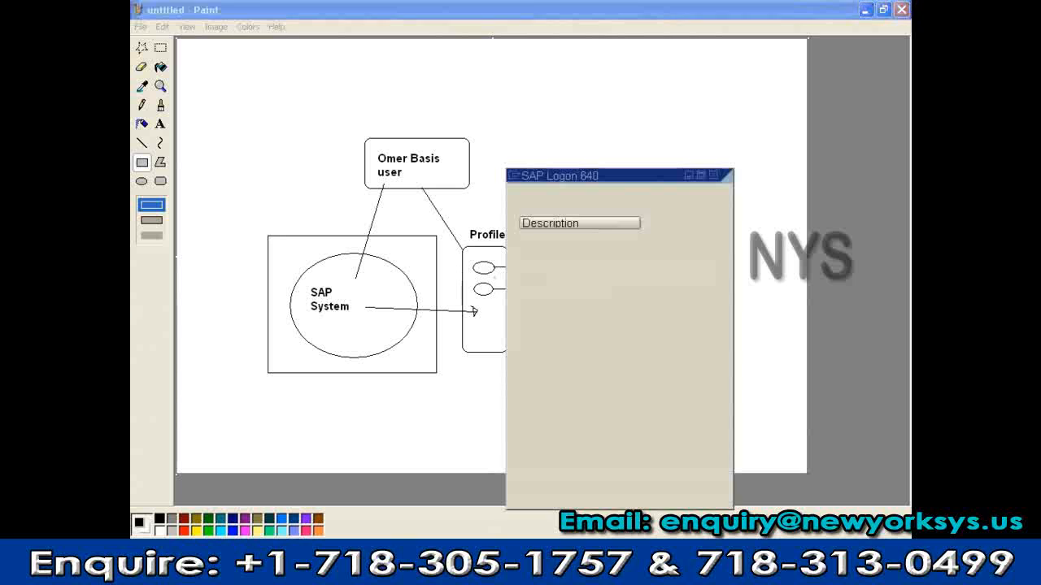
click(683, 224)
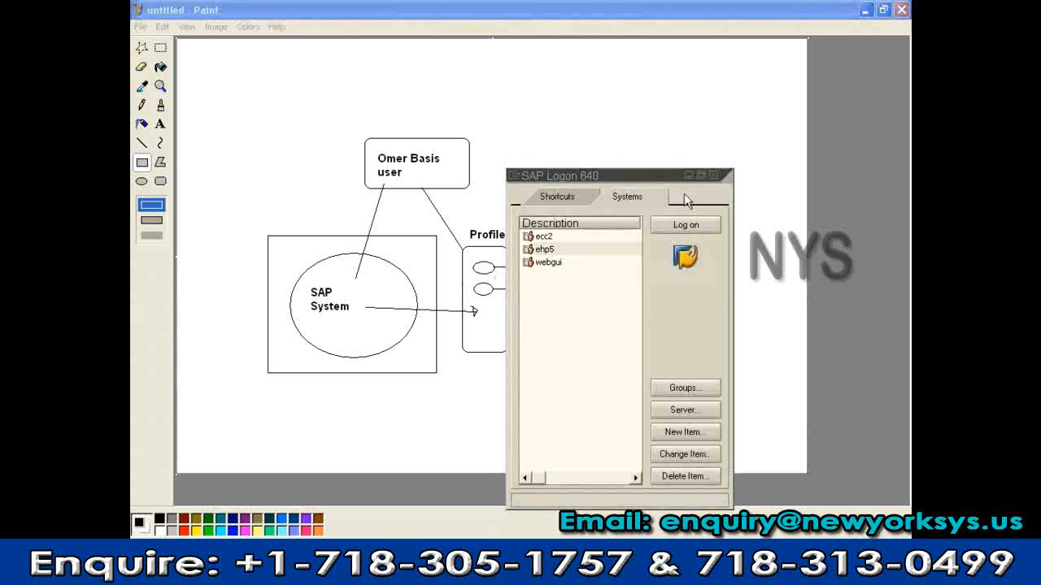
Log on as the new copied user with its initial password
text(o)
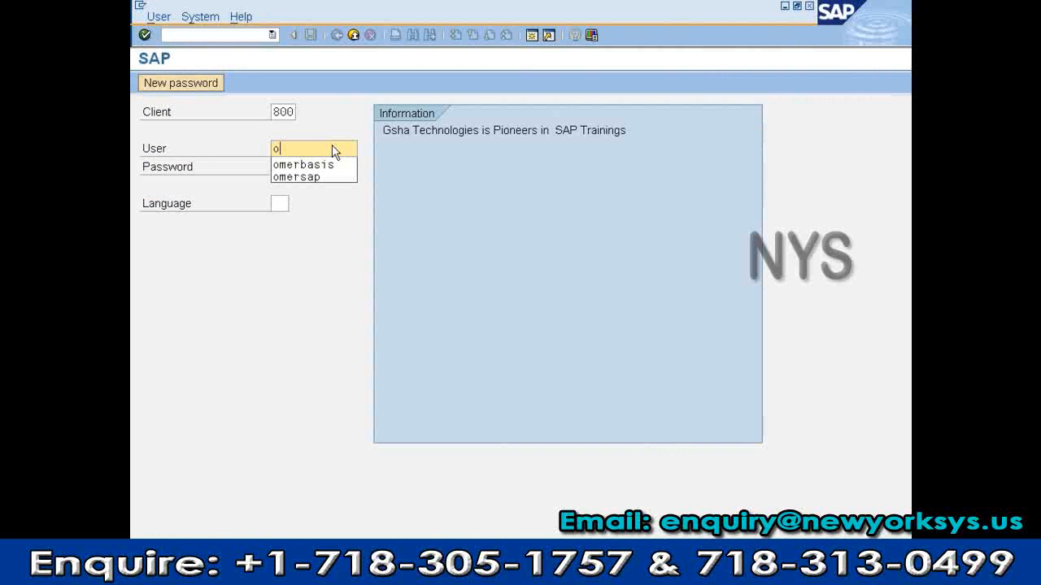
text(mer)
key(Down)
key(Return)
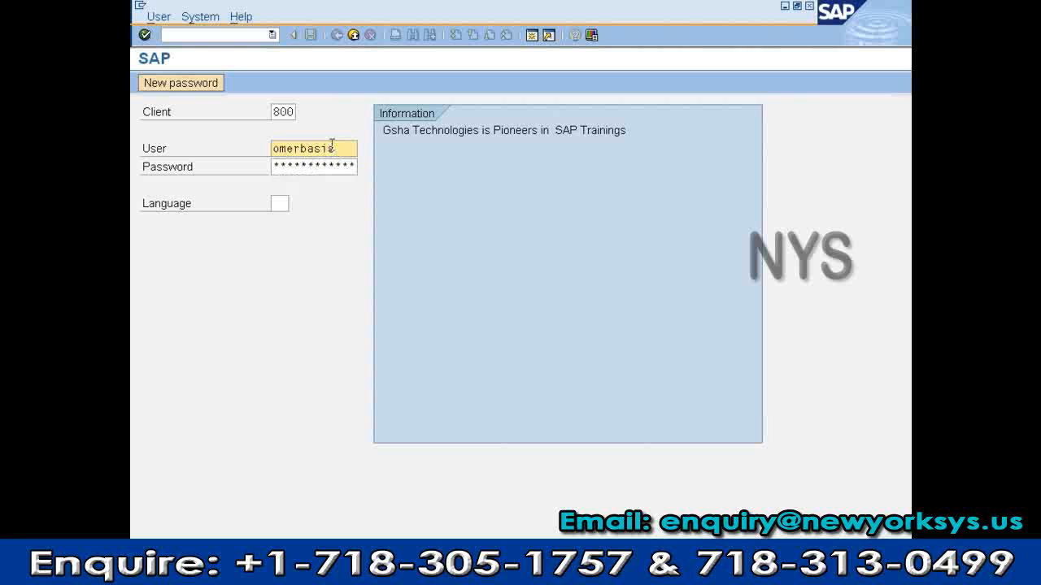
key(Tab)
text(****)
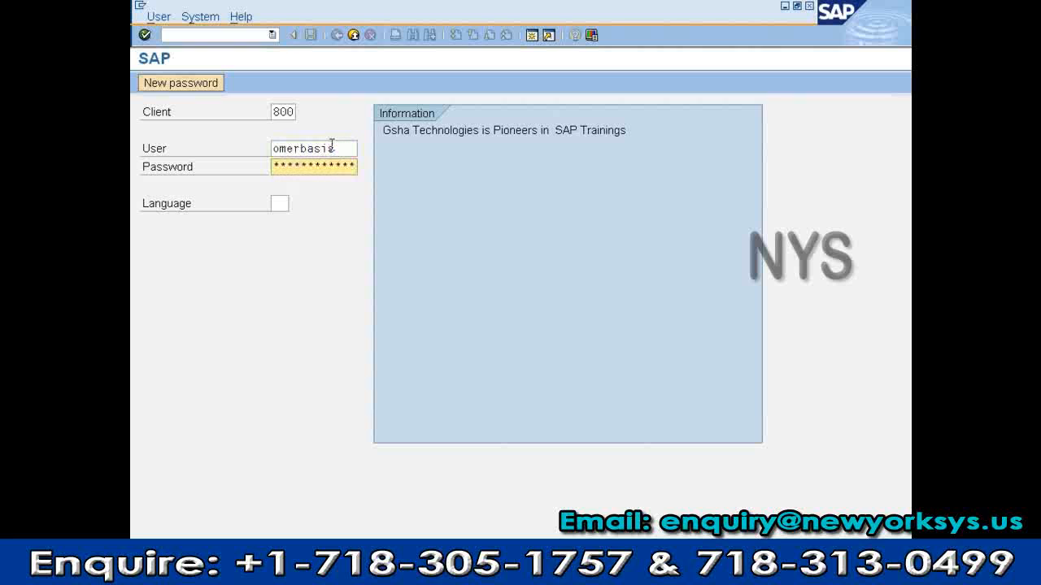
text(*)
key(BackSpace)
key(BackSpace)
key(BackSpace)
key(BackSpace)
text(*****)
key(Return)
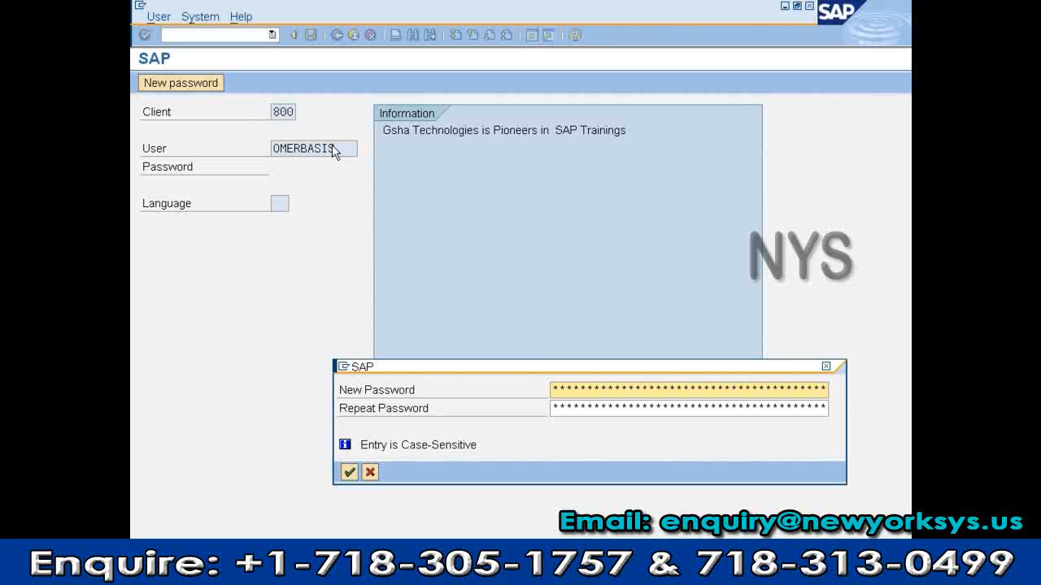
Set and repeat a new password, then dismiss the copyright notice
text(******)
key(Tab)
text(***)
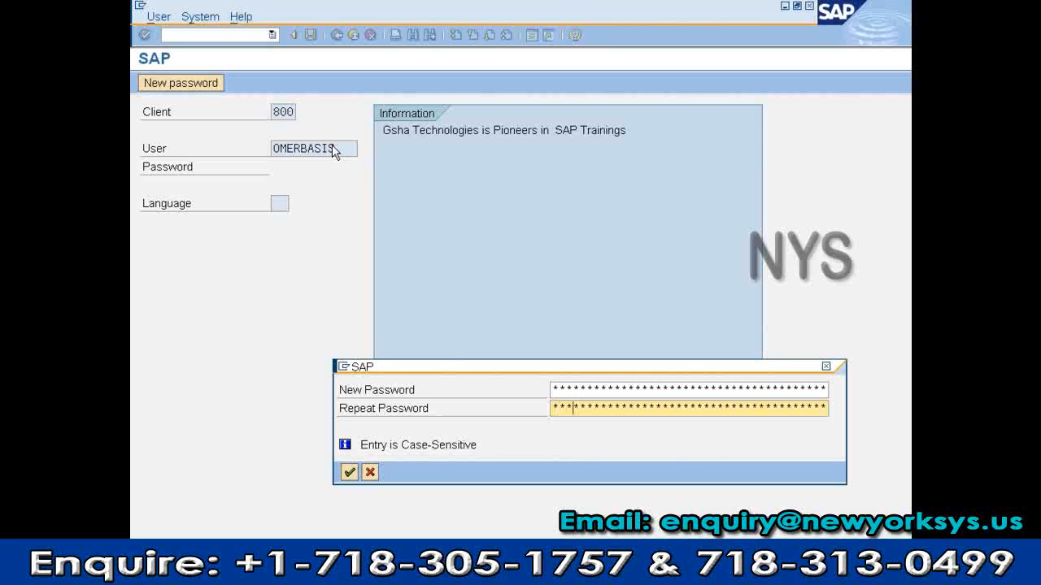
text(****)
key(Return)
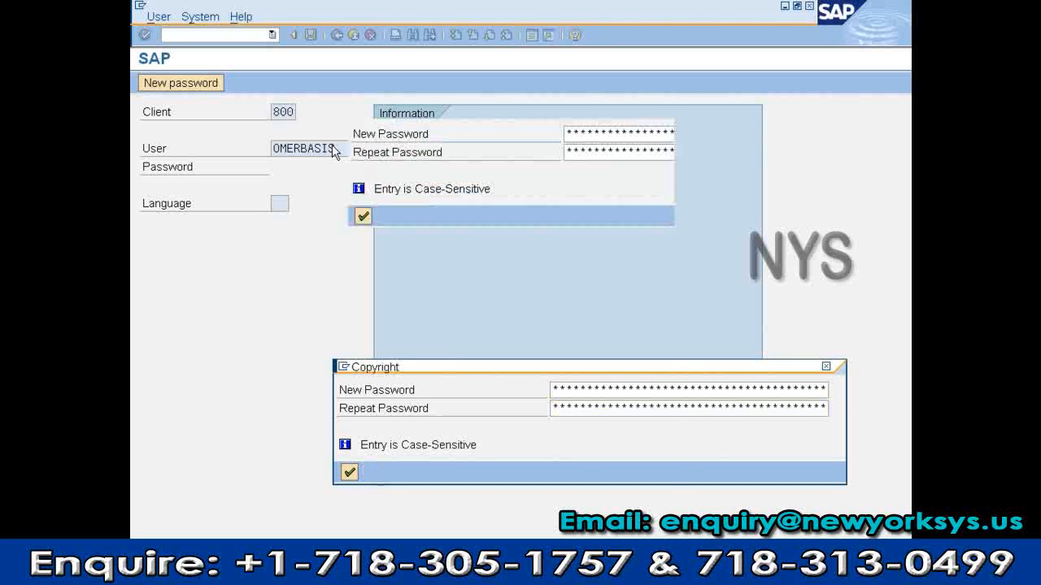
key(Return)
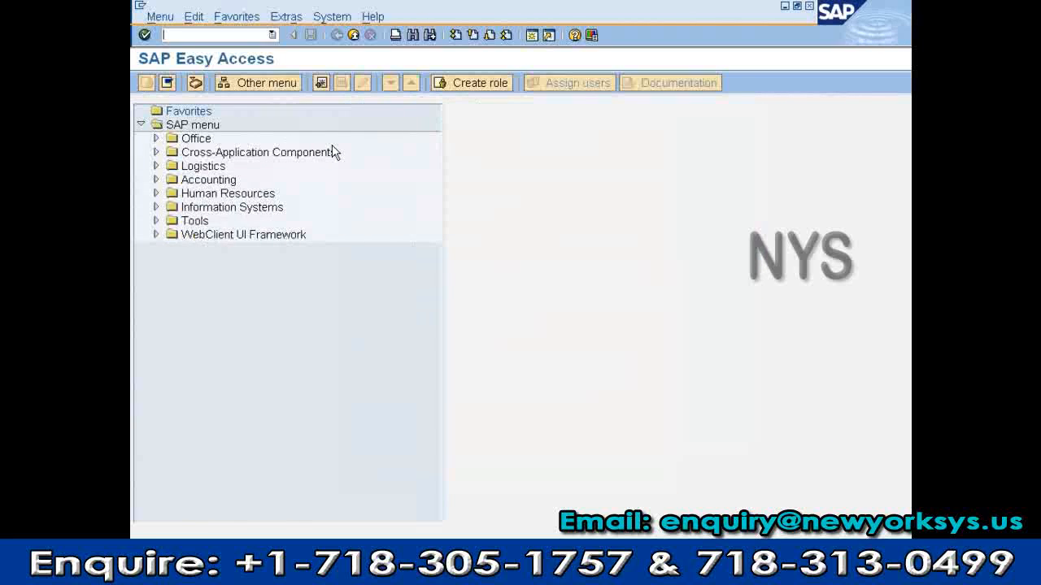
Open transactions su01 and scc9 in turn, backing out to the main menu after each
text(su01)
key(Return)
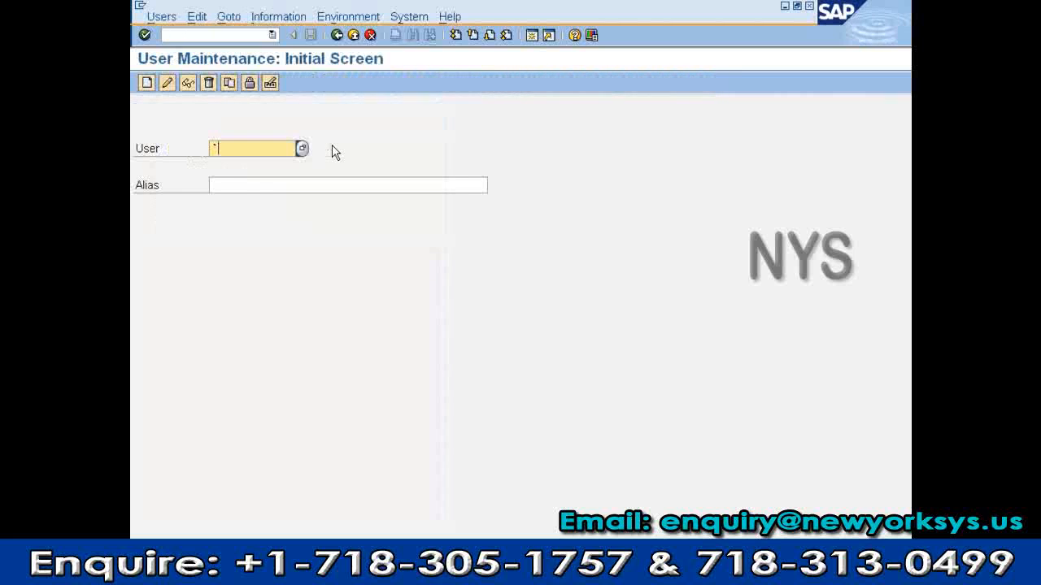
key(F3)
text(sc)
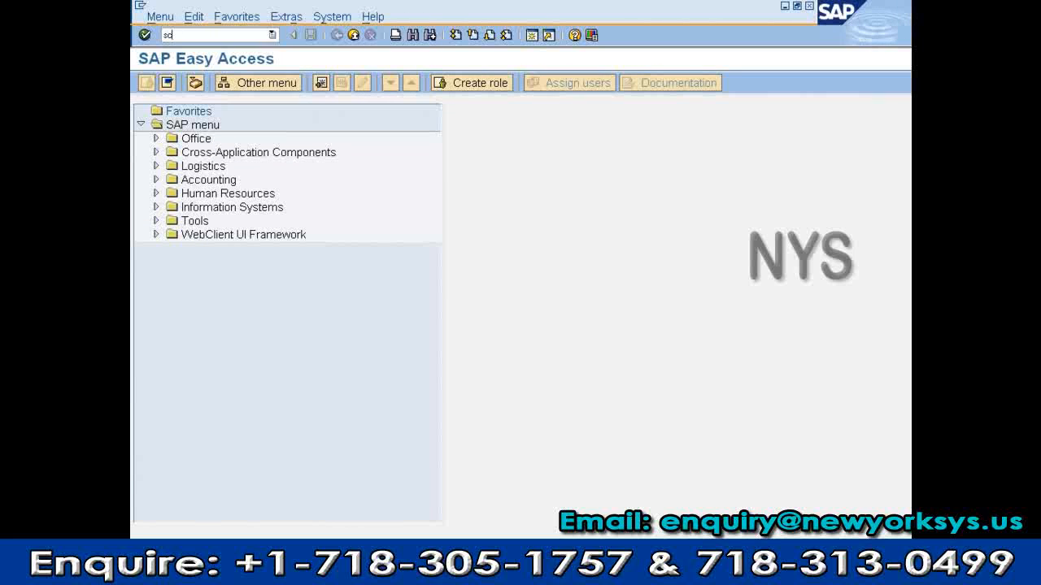
text(c9)
key(Return)
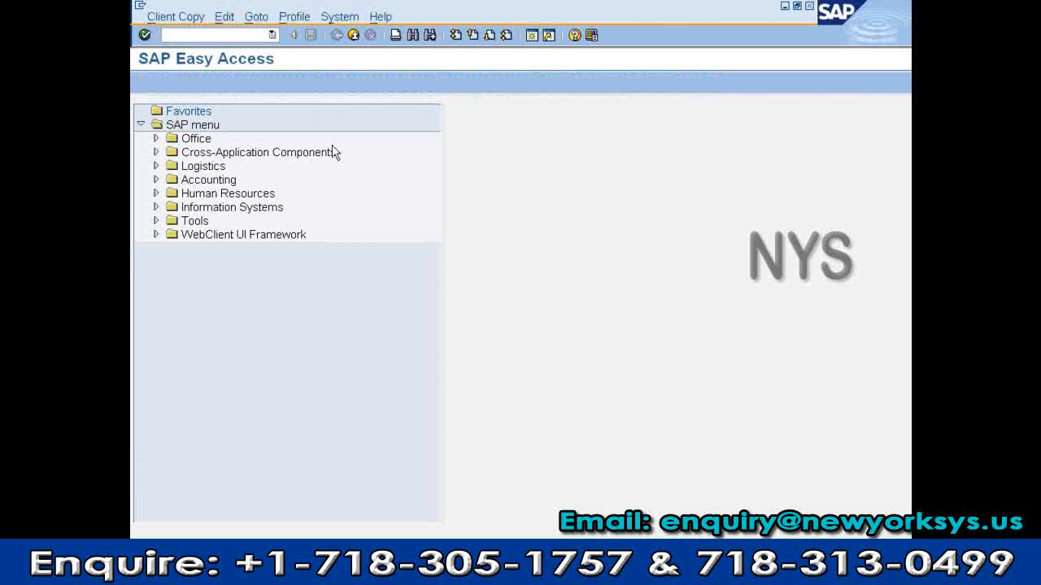
key(F3)
Open va01 and scc8, returning after each, then bring the Paint diagram forward
text(va01)
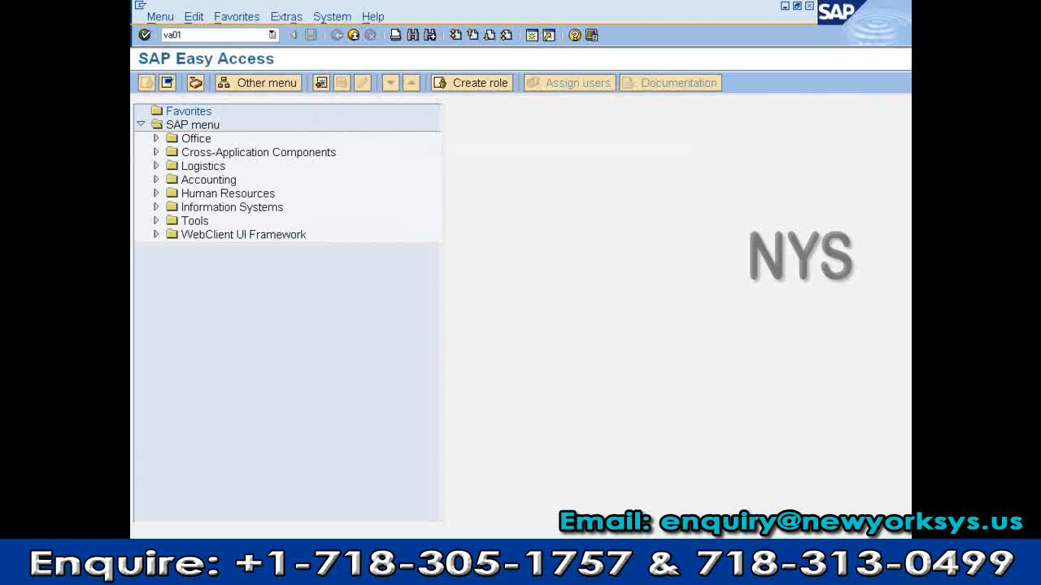
key(Return)
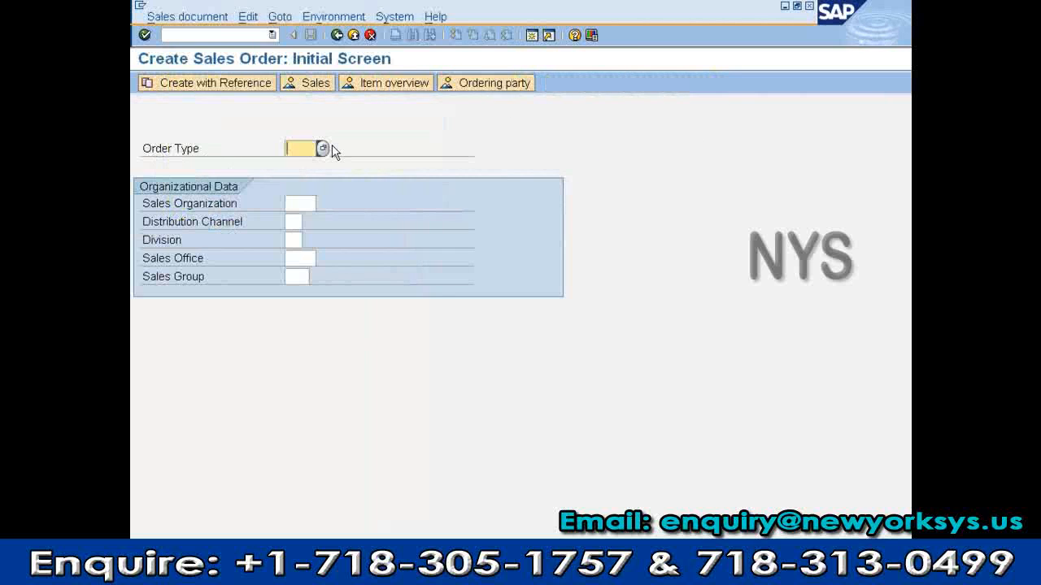
key(F3)
text(scc8)
key(Return)
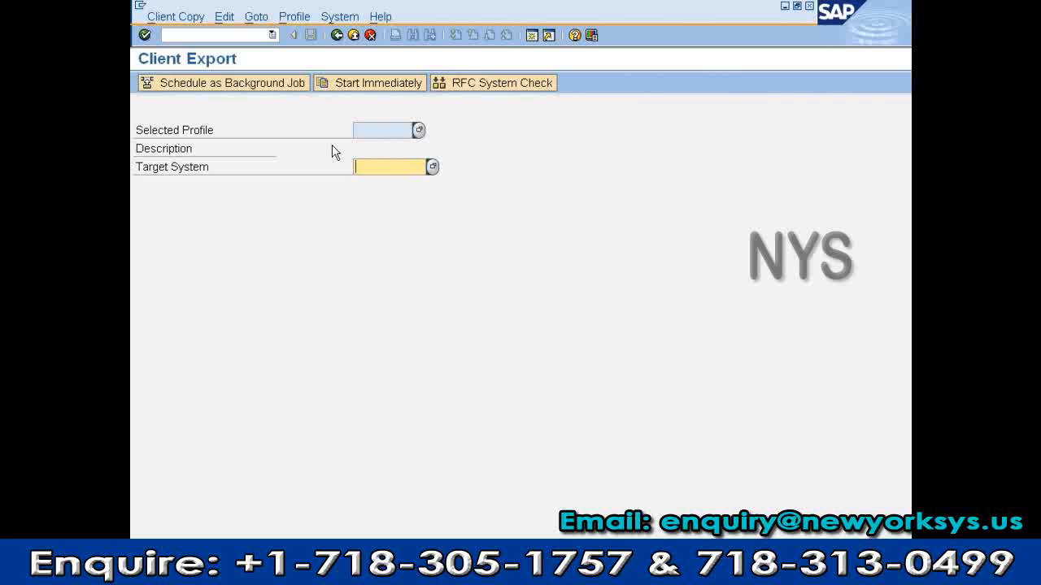
key(F3)
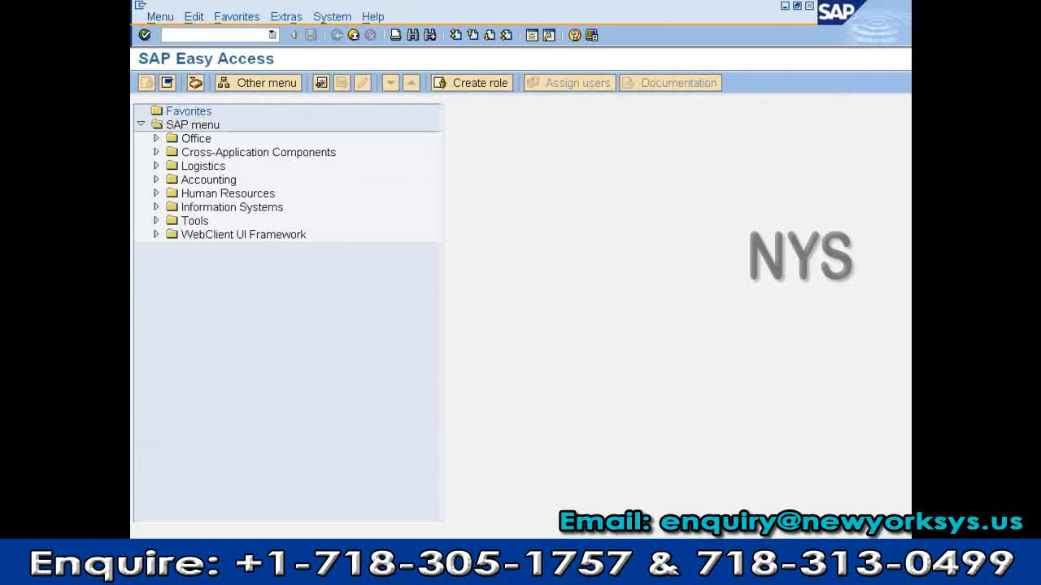
key(alt+Tab)
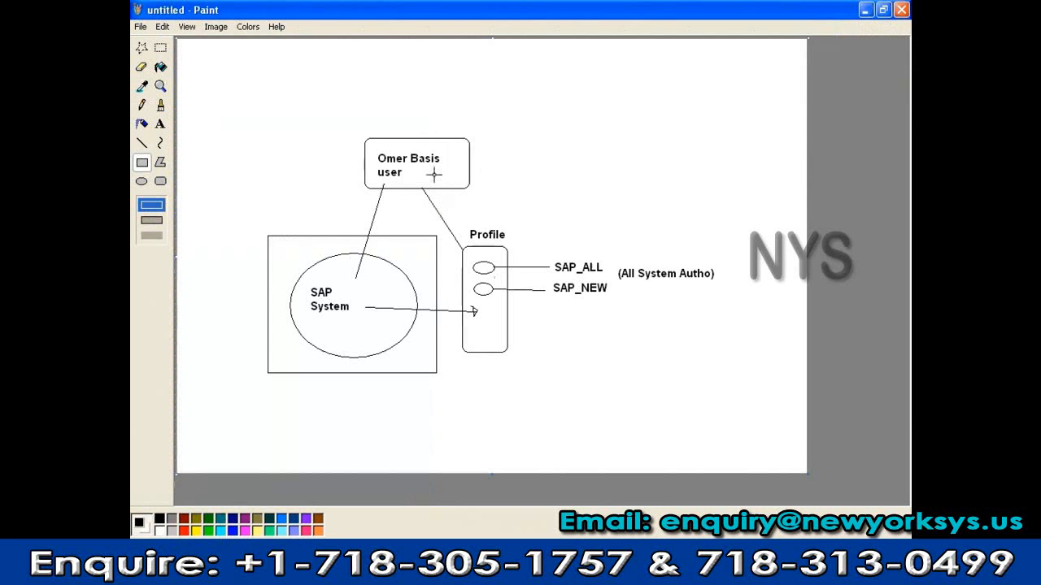
Discard the empty right-hand box and its line from the user box with undo
click(142, 143)
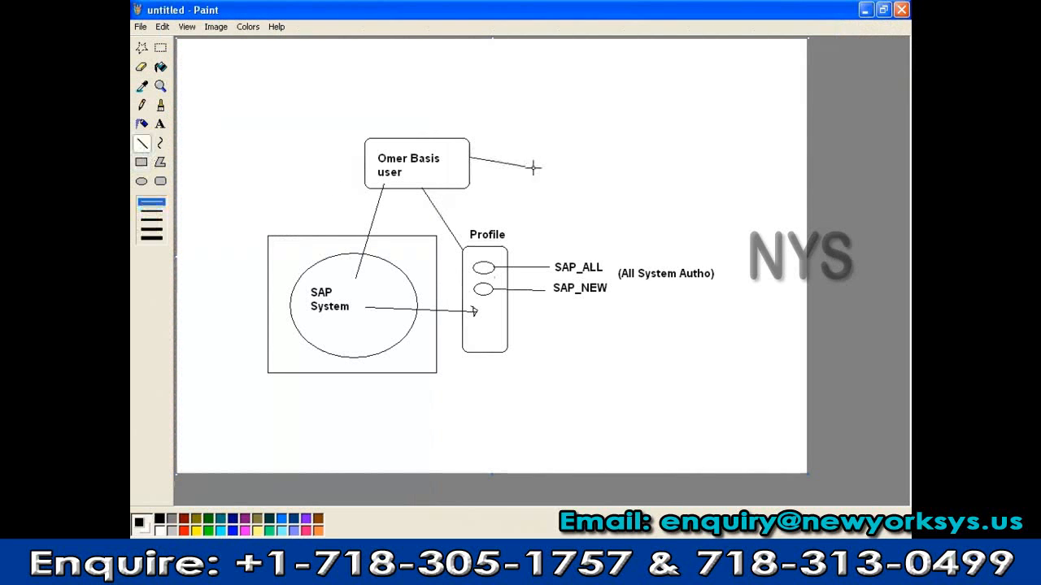
drag(470, 157, 706, 186)
click(160, 181)
click(160, 124)
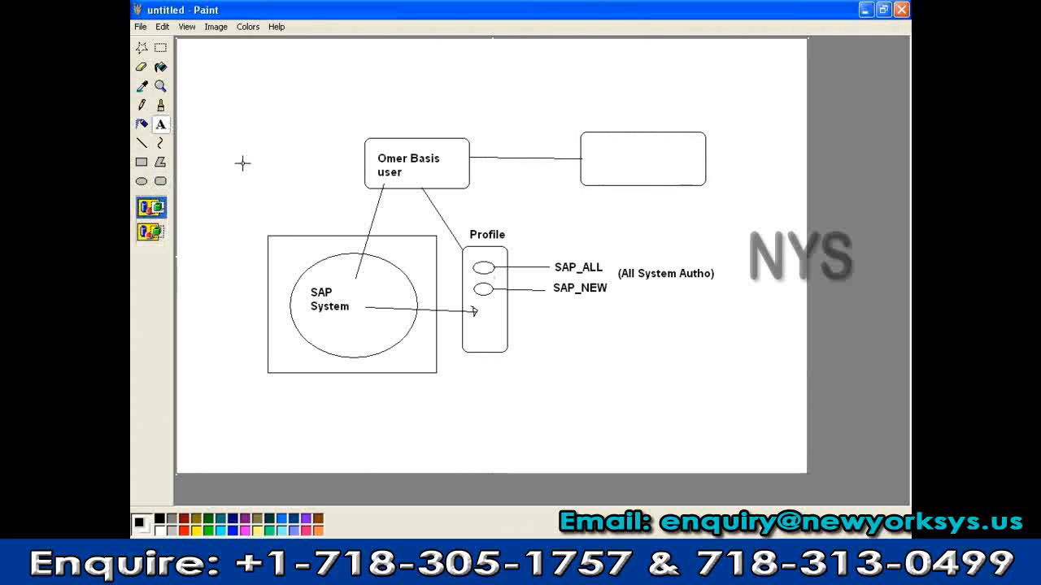
drag(599, 144, 667, 163)
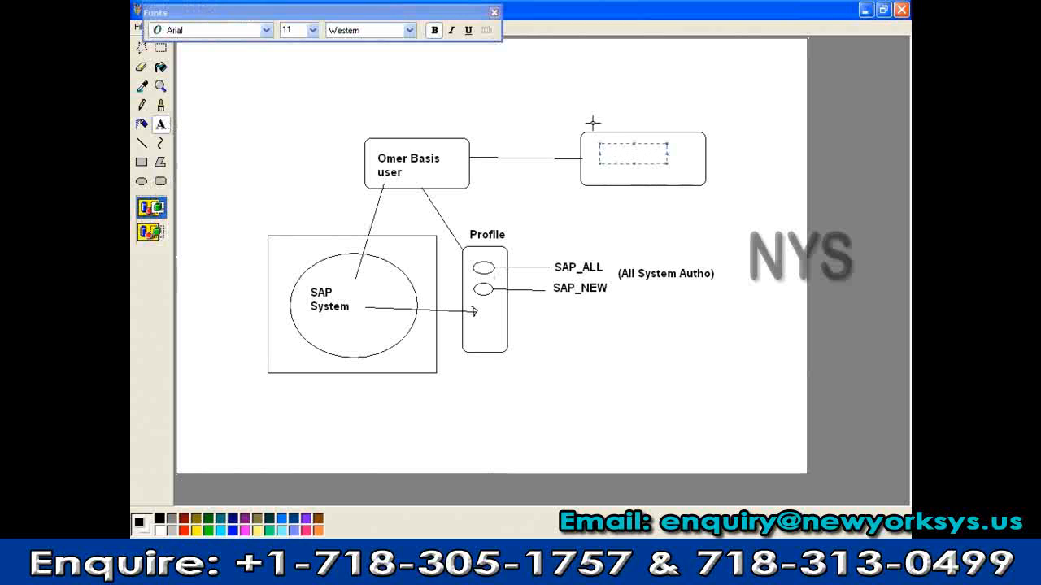
click(597, 102)
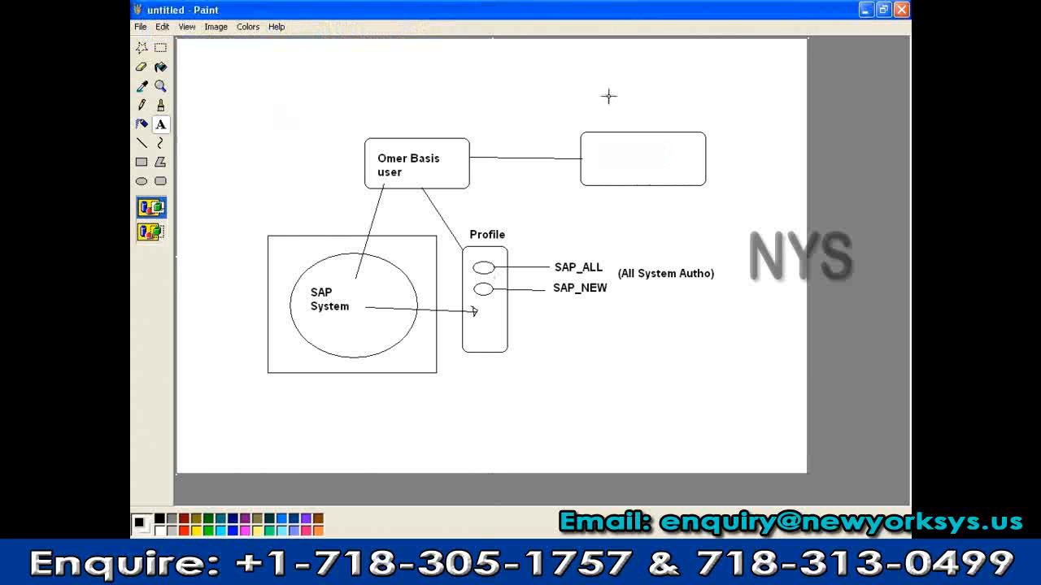
key(ctrl+z)
key(ctrl+z)
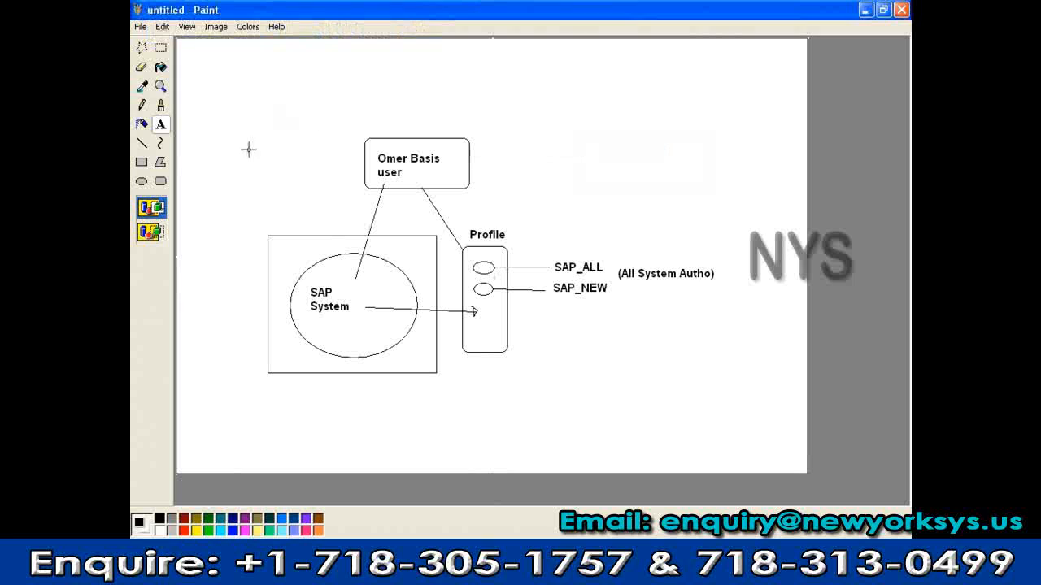
Draw a rounded box at the top-left of the canvas labelled 'SAP User'
click(161, 182)
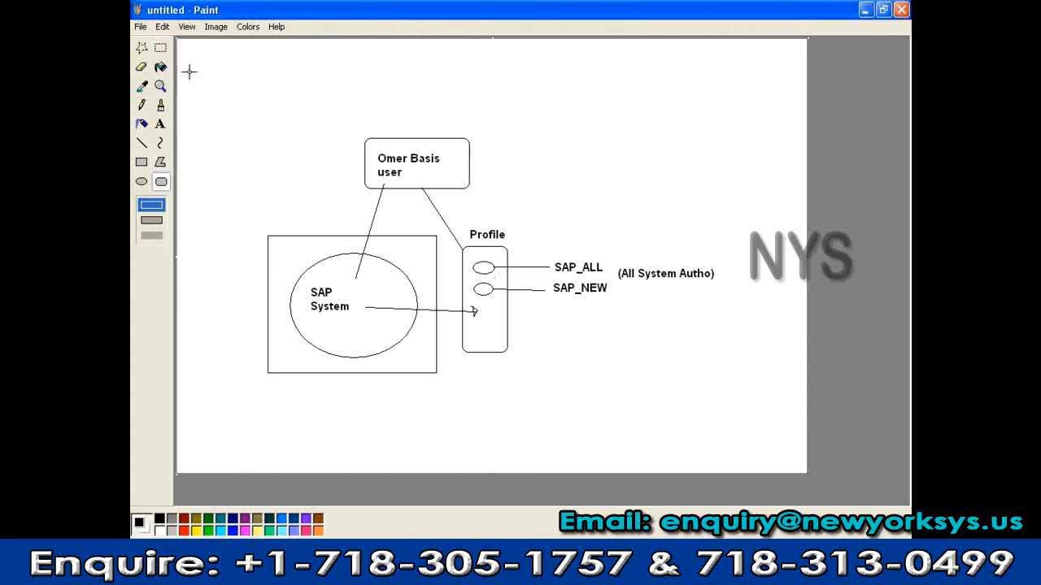
drag(194, 64, 309, 106)
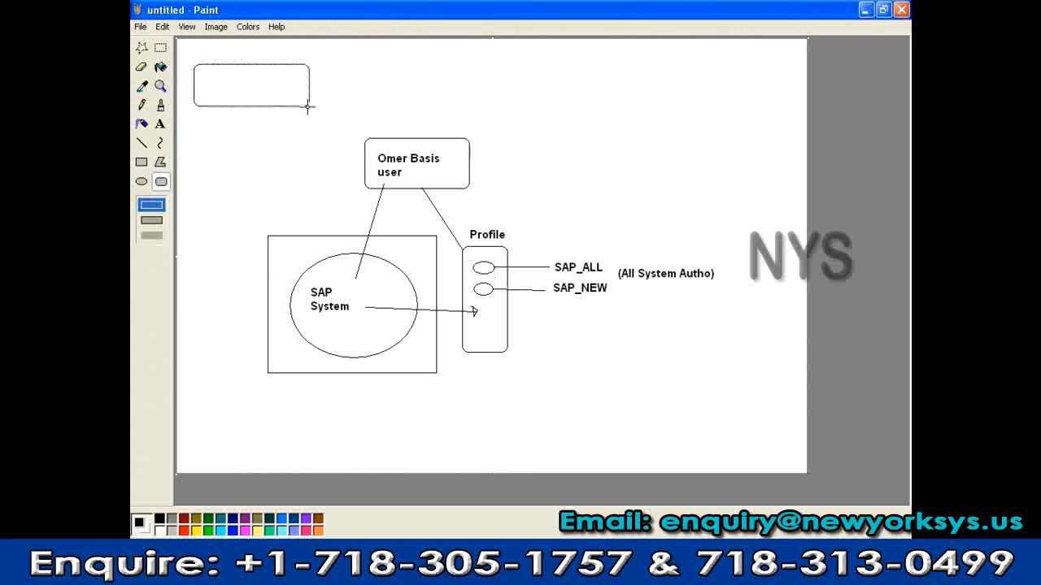
click(161, 124)
drag(207, 72, 294, 90)
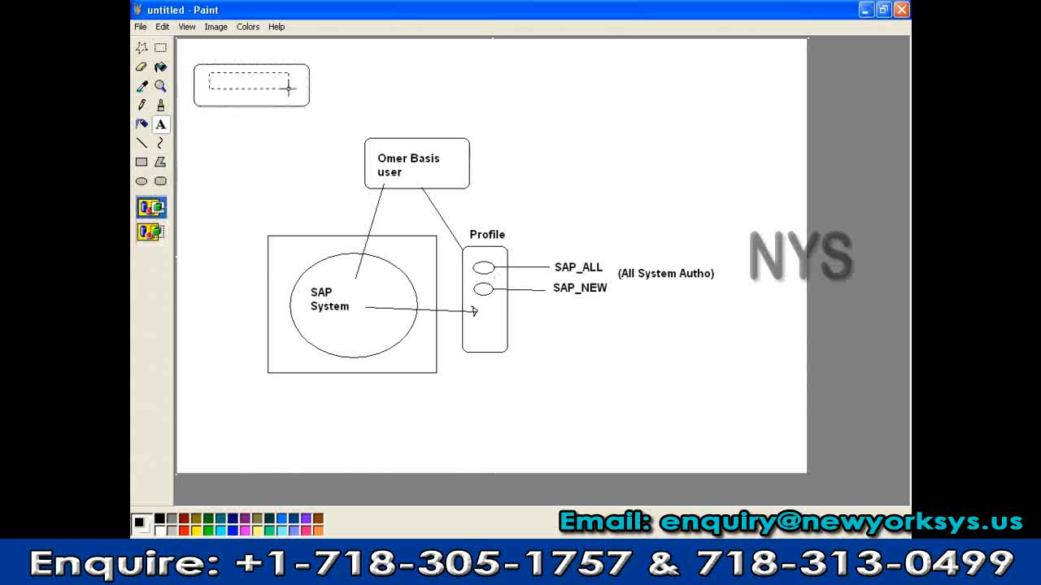
text(SA)
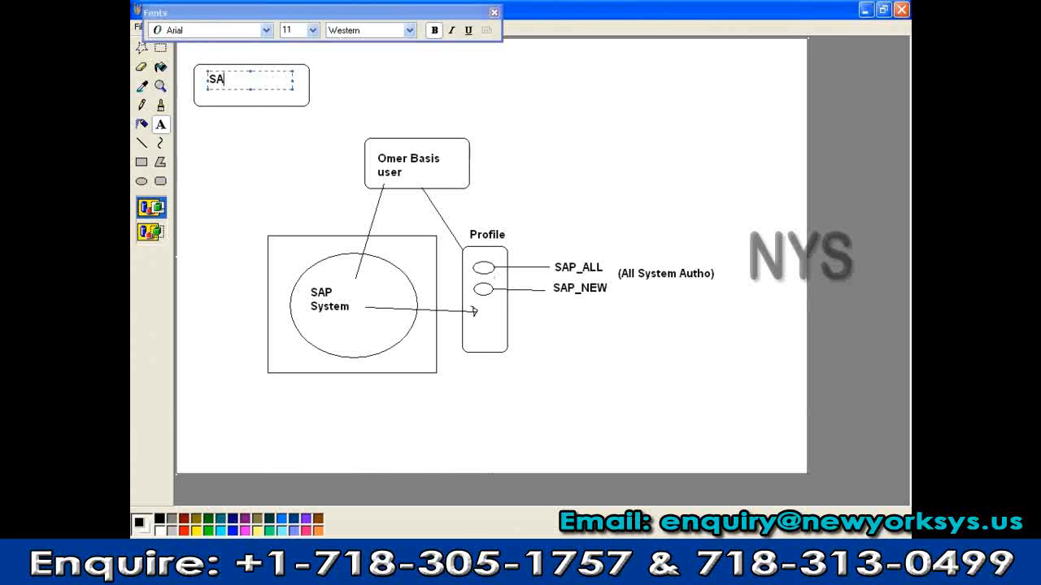
text(P User)
click(143, 146)
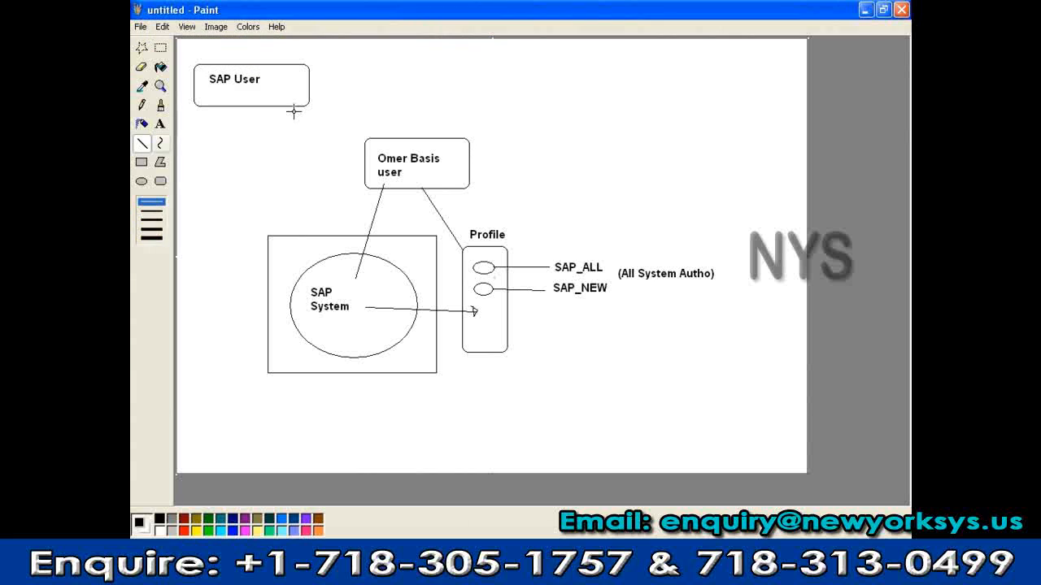
Connect the SAP User box to the user box with a line labelled 'Copying'
drag(308, 101, 398, 135)
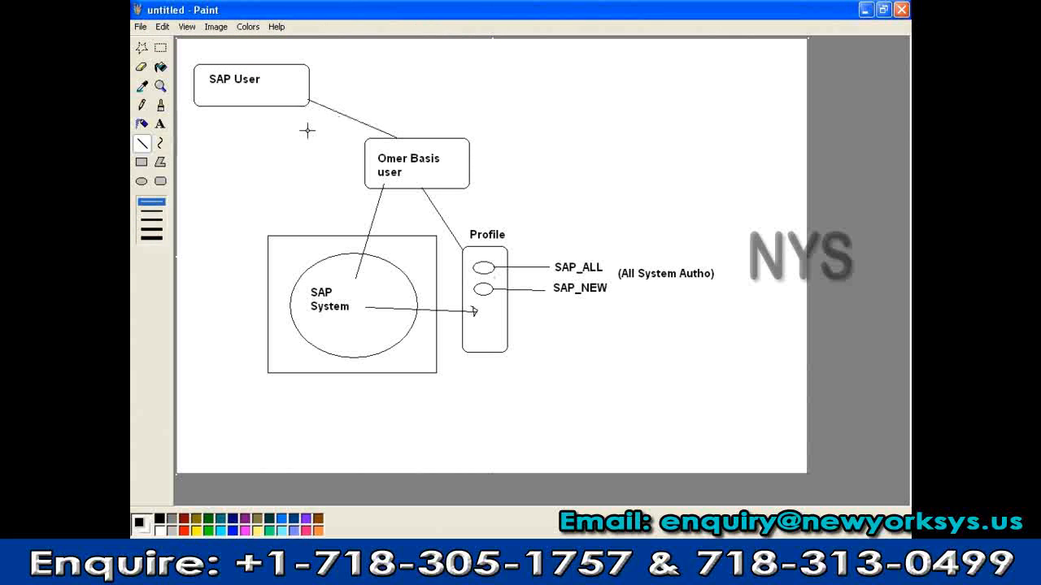
click(160, 123)
drag(344, 95, 425, 109)
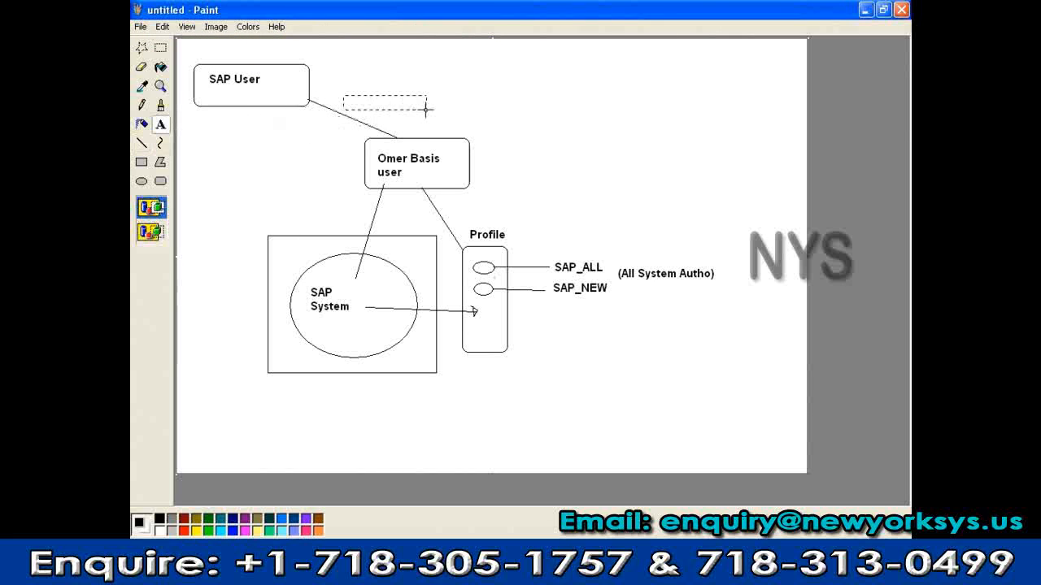
text(Cop)
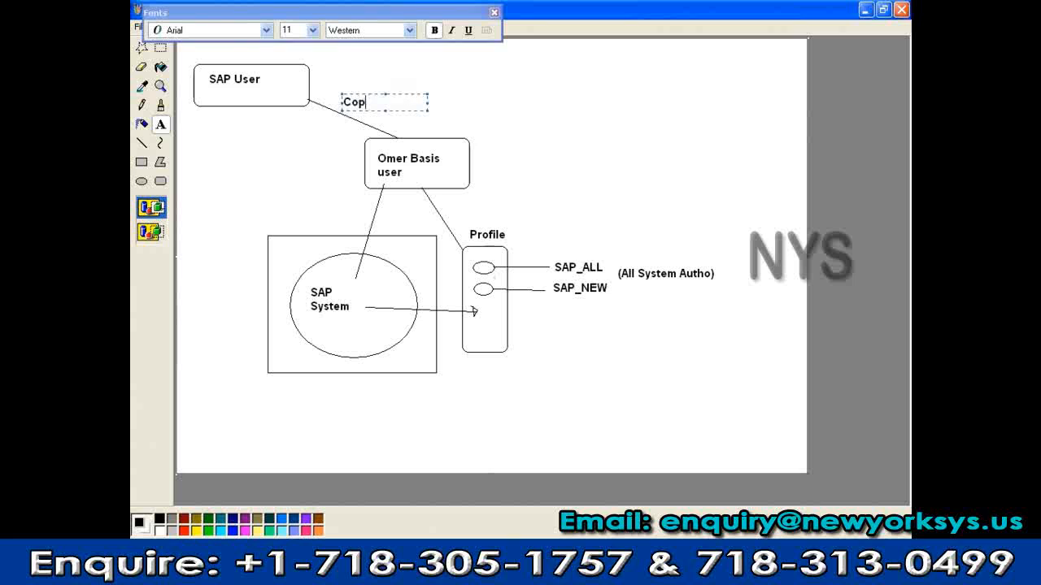
text(ying)
click(333, 153)
click(160, 47)
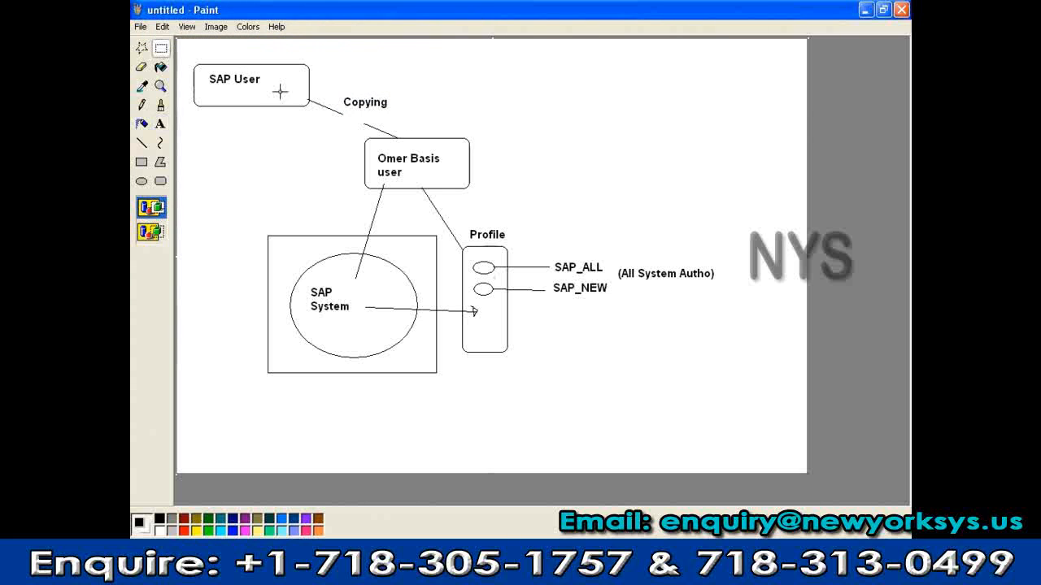
drag(336, 90, 360, 109)
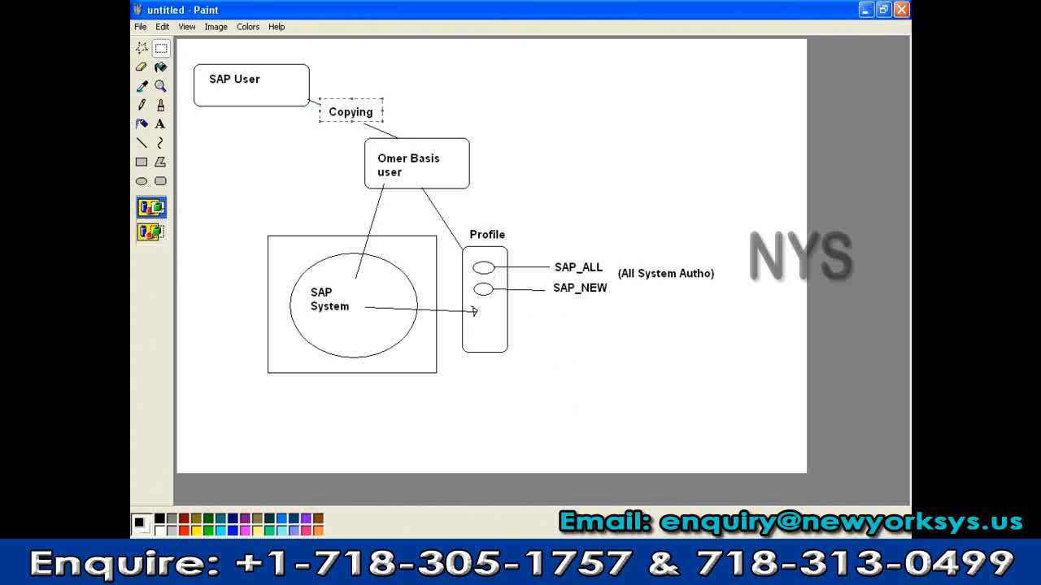
key(alt+Tab)
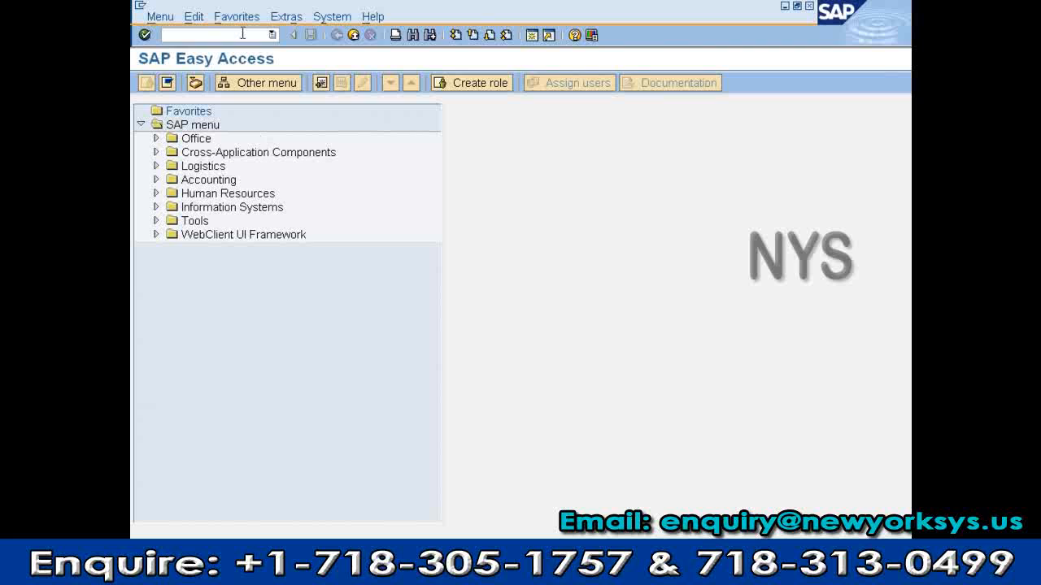
Log off via System > Log off and log back on to client 800 with the suggested user
click(340, 18)
click(345, 236)
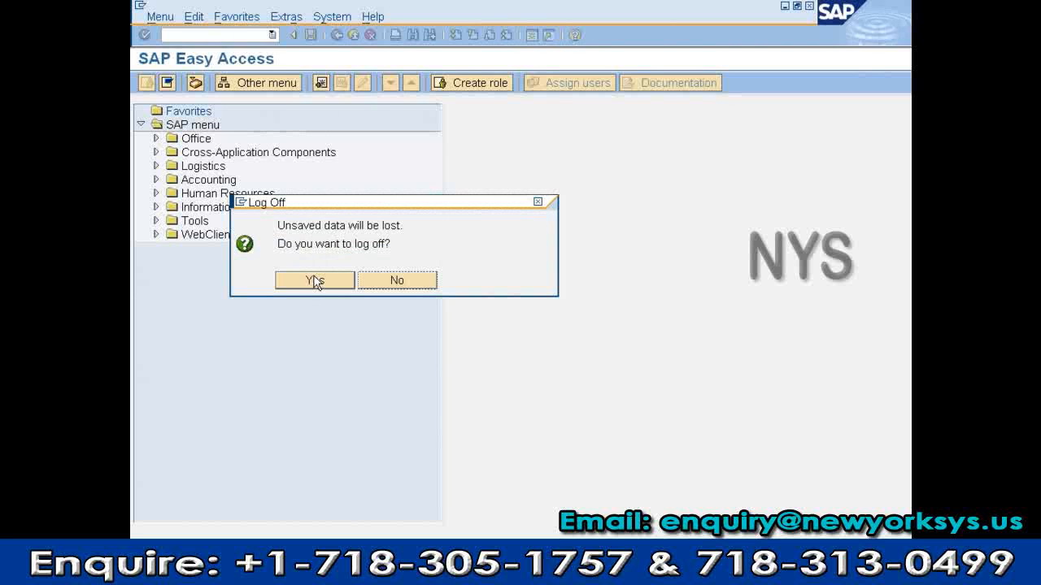
click(316, 282)
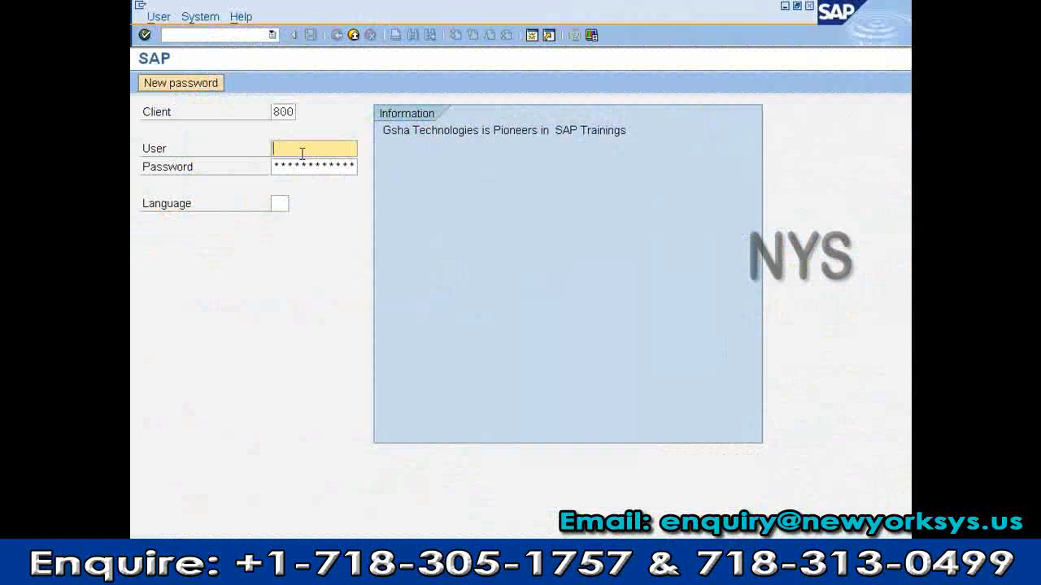
text(sa)
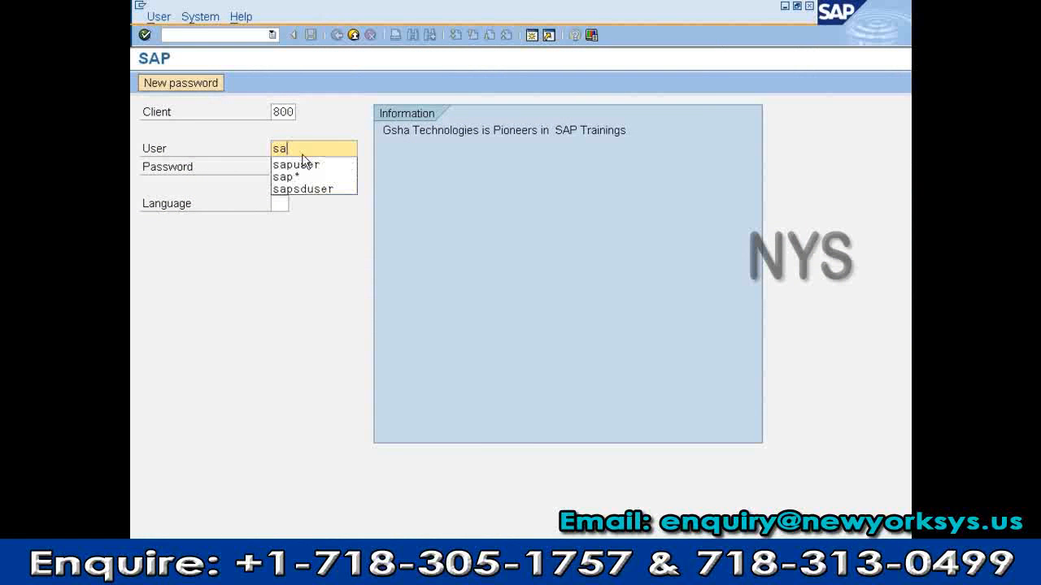
text(p)
key(Return)
key(Tab)
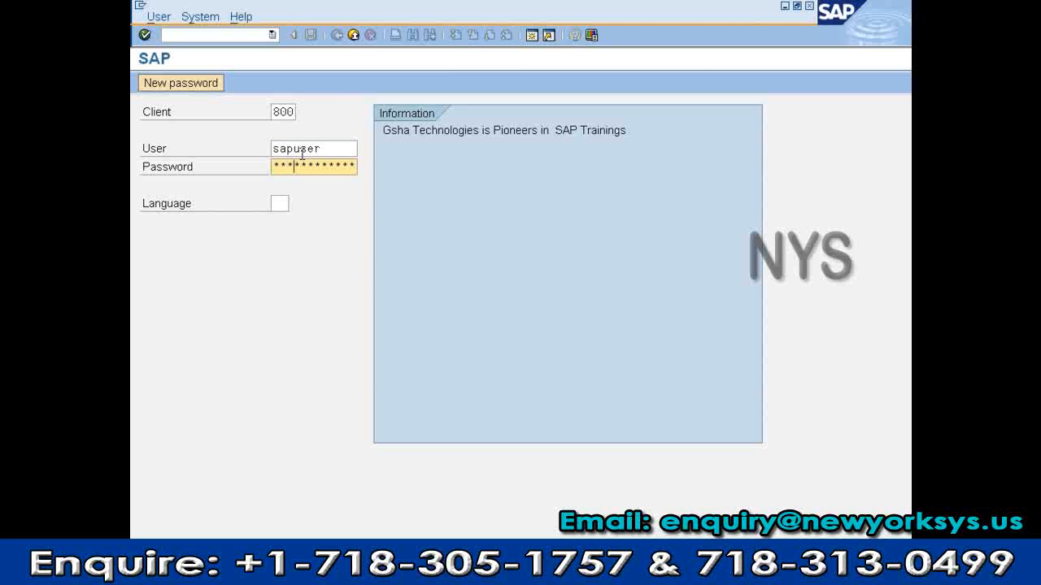
key(Return)
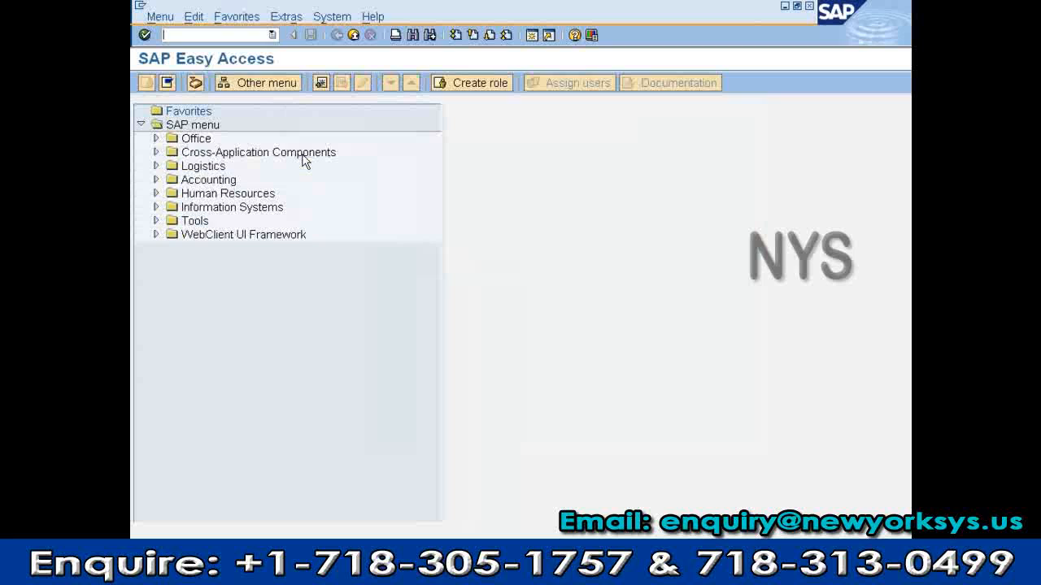
Open SU01 and fill in the recreated basis user from the autocomplete list
text(su01)
key(Return)
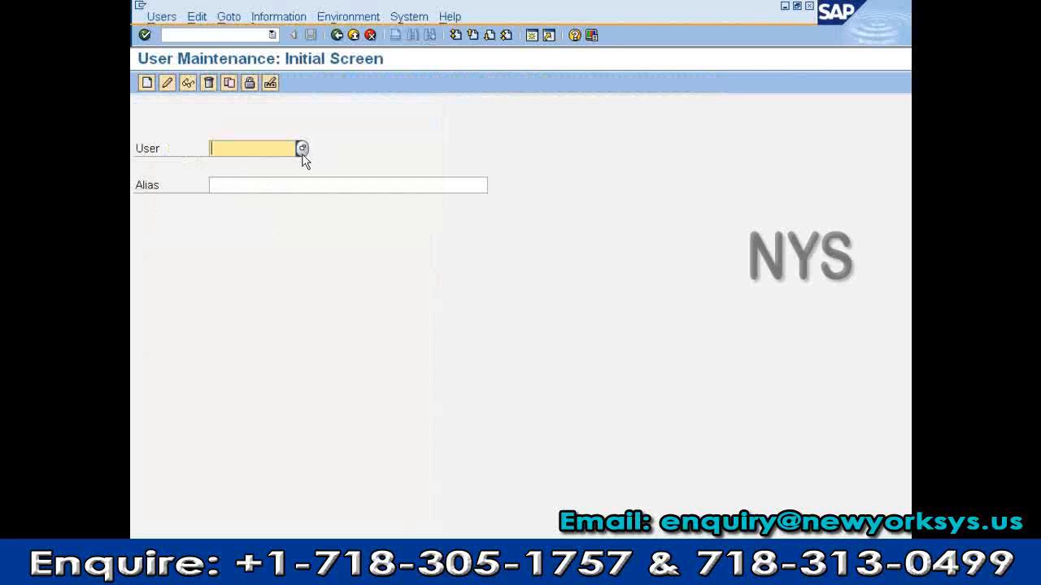
text(o)
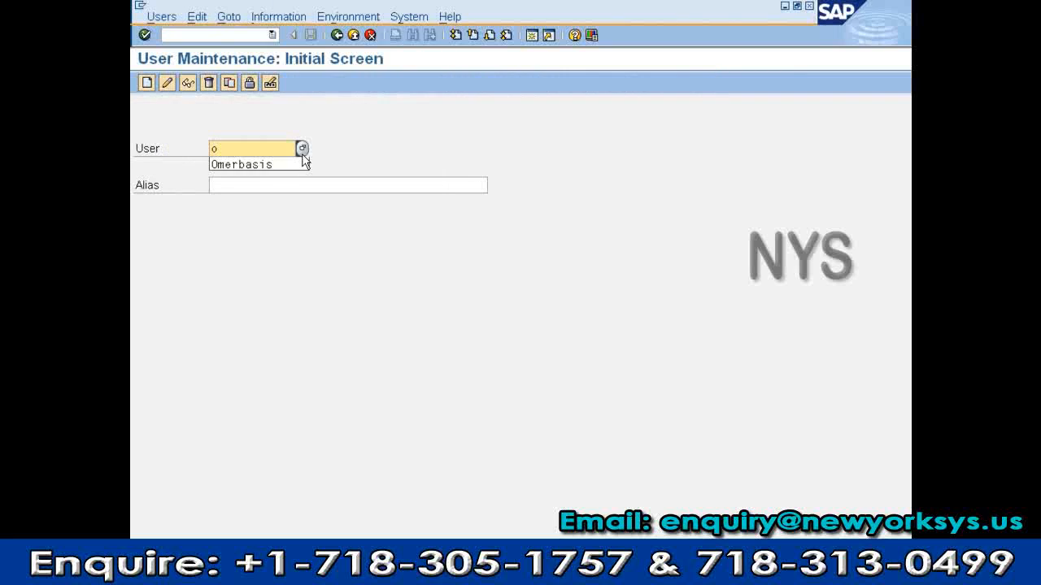
key(Down)
key(Return)
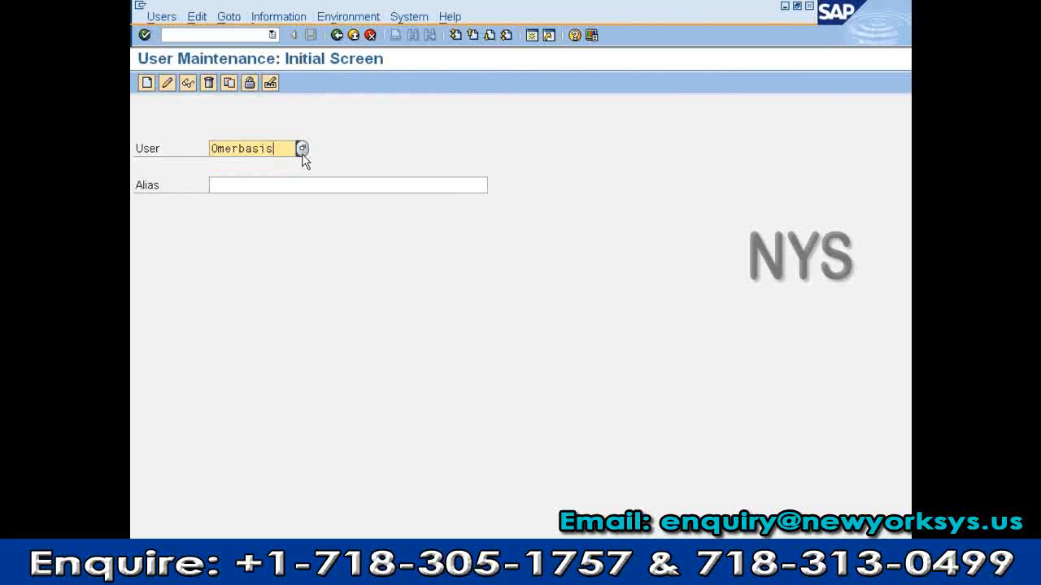
Open the Copy Users dialog, cancel it, and glance at the Paint diagram before returning
click(228, 85)
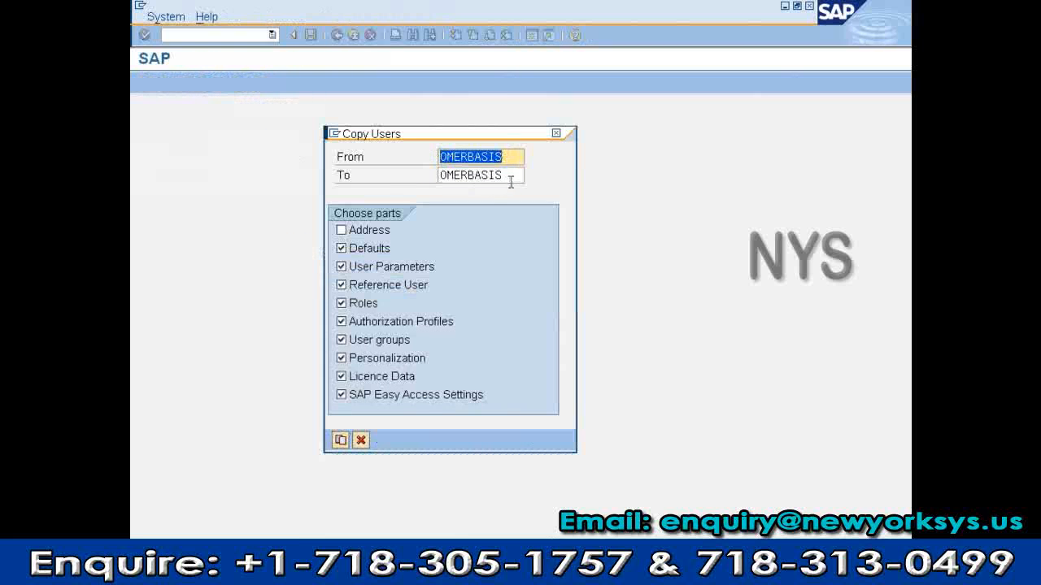
click(361, 440)
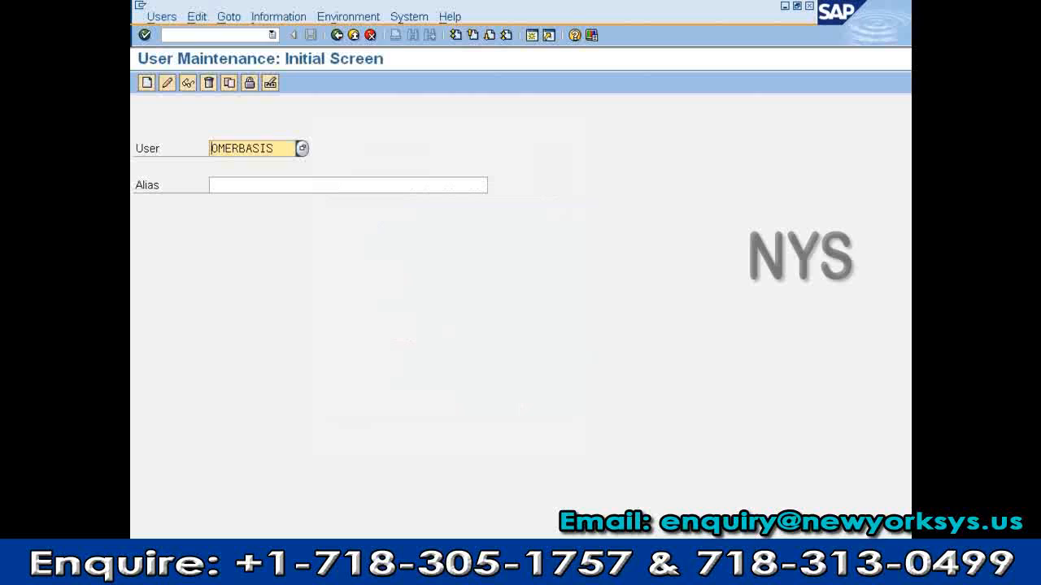
key(alt+Tab)
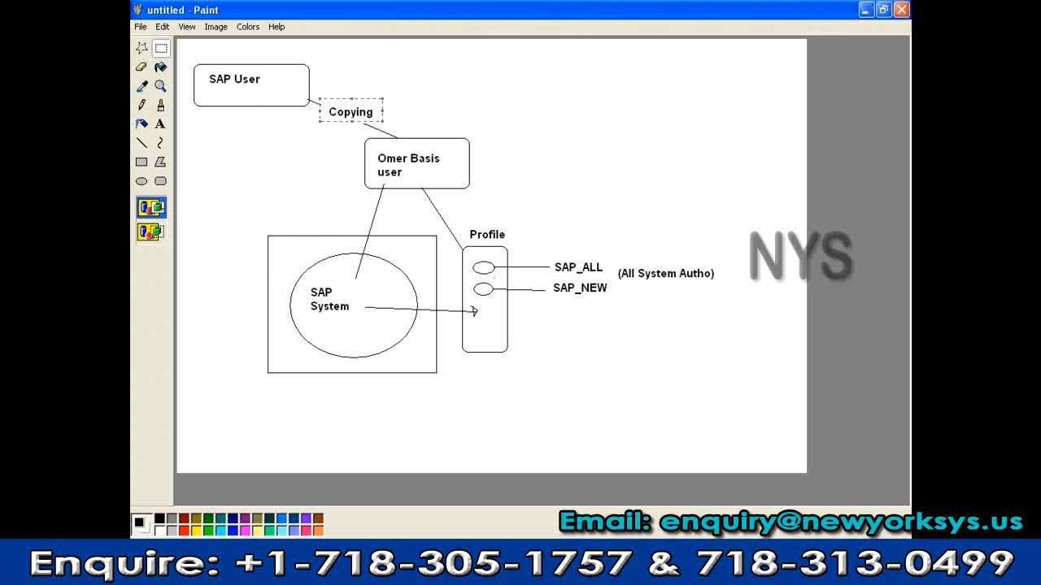
key(alt+Tab)
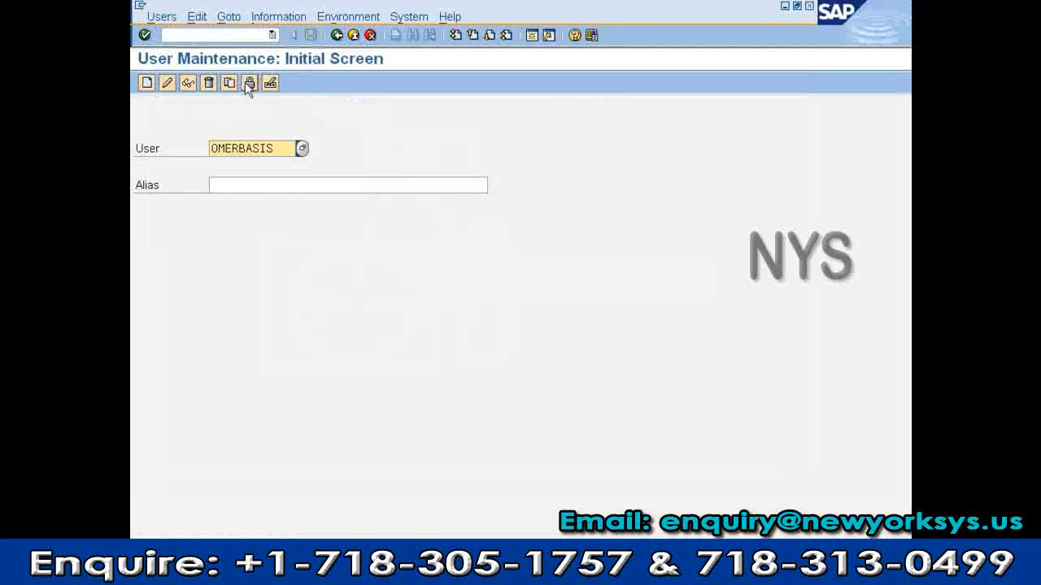